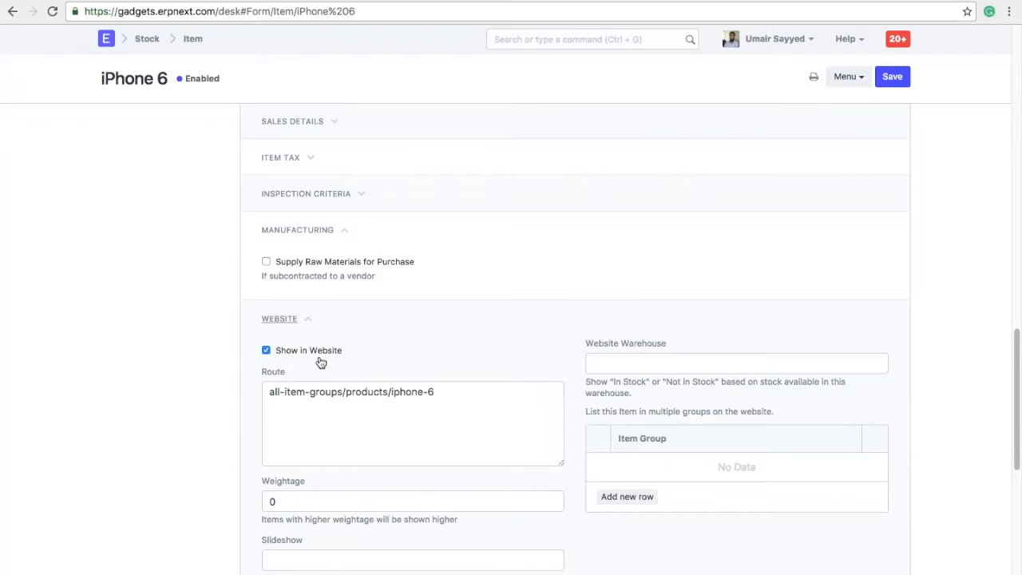
# On the iPhone 6 item form, expand the Sales Details, Purchase Details and Auto Re-order sections.
pyautogui.scroll(15, 320, 363)
pyautogui.scroll(-5, 321, 363)
pyautogui.scroll(-5, 321, 363)
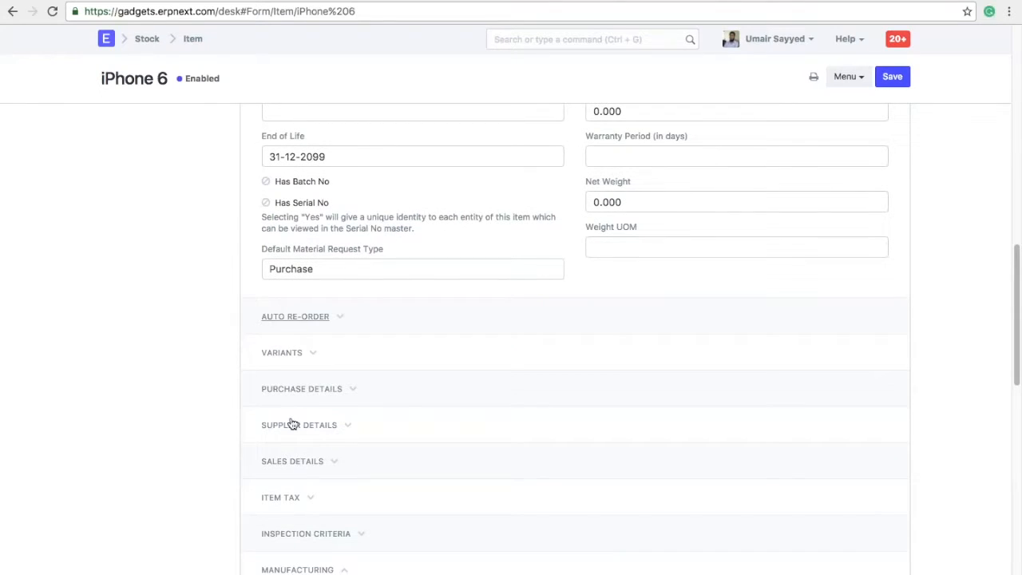
pyautogui.click(304, 461)
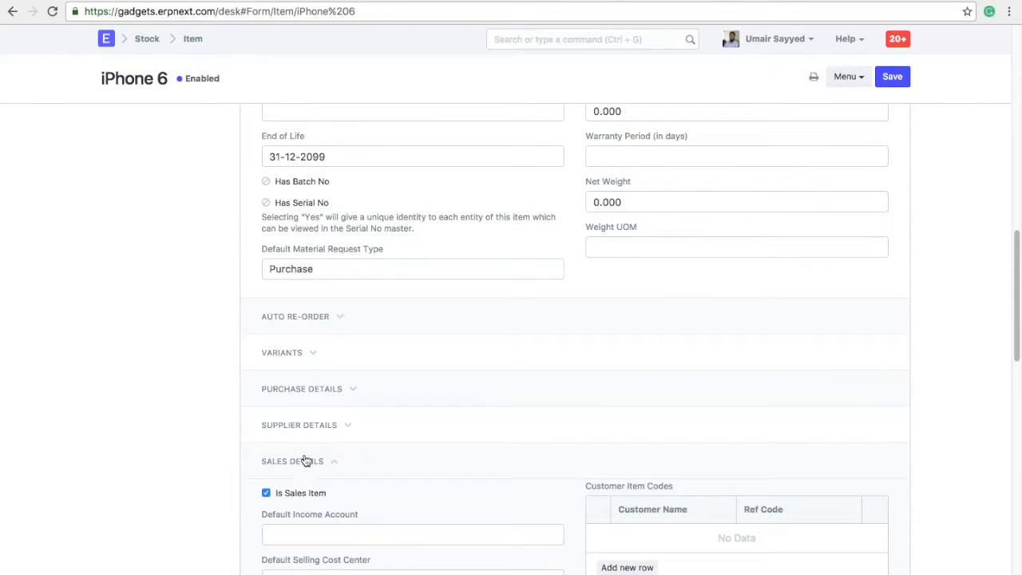
pyautogui.click(334, 390)
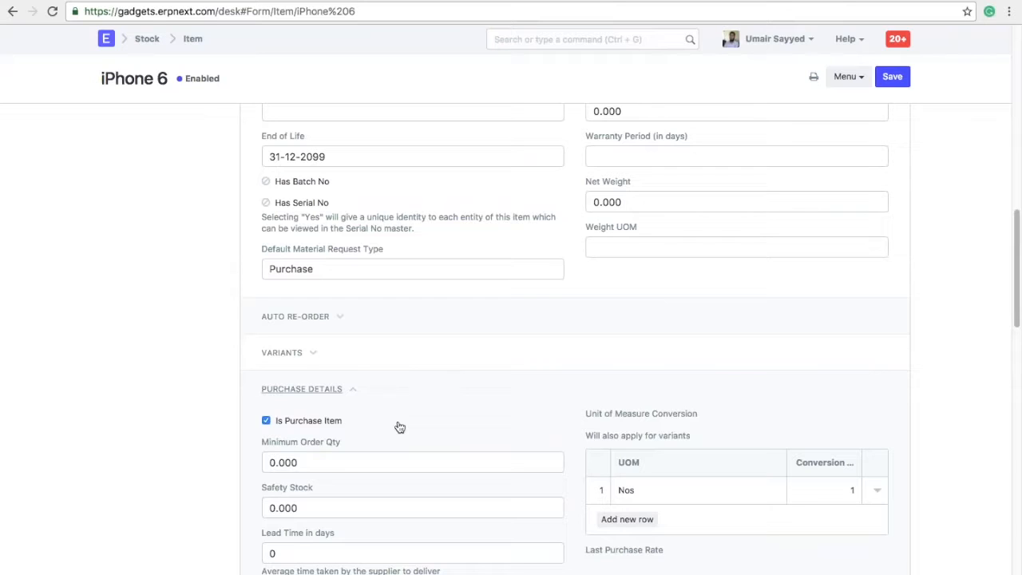
pyautogui.click(317, 319)
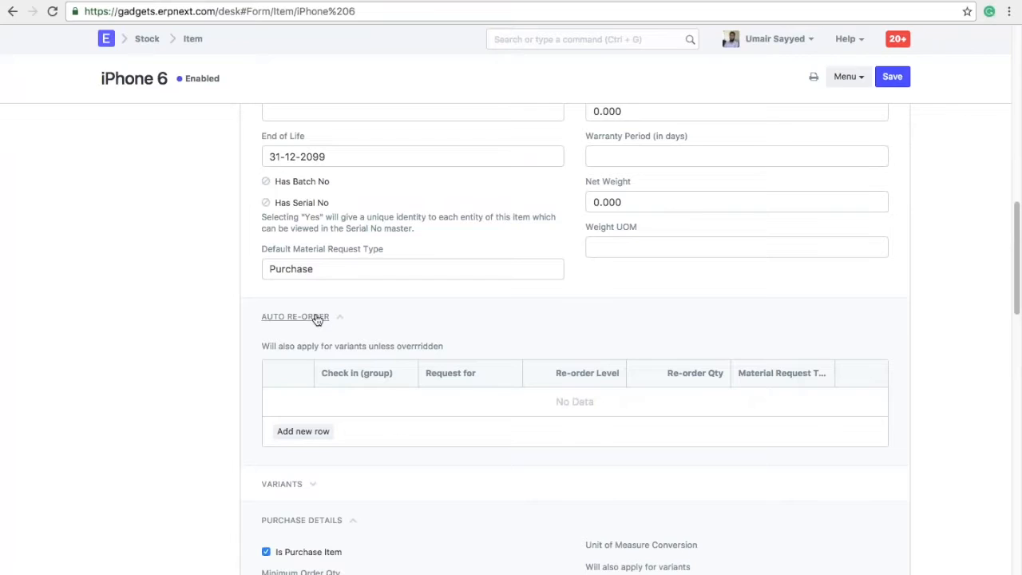
# Add a re-order row checking All Warehouses - GTPL, requesting 10 for Stores - GTPL at level 20, and save.
pyautogui.click(303, 431)
pyautogui.click(415, 409)
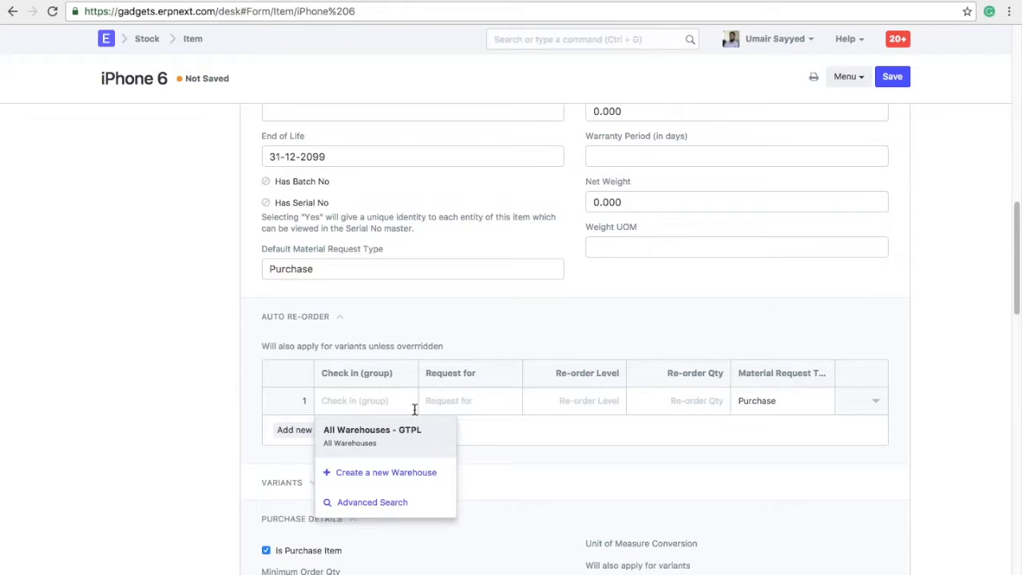
pyautogui.click(415, 435)
pyautogui.click(478, 405)
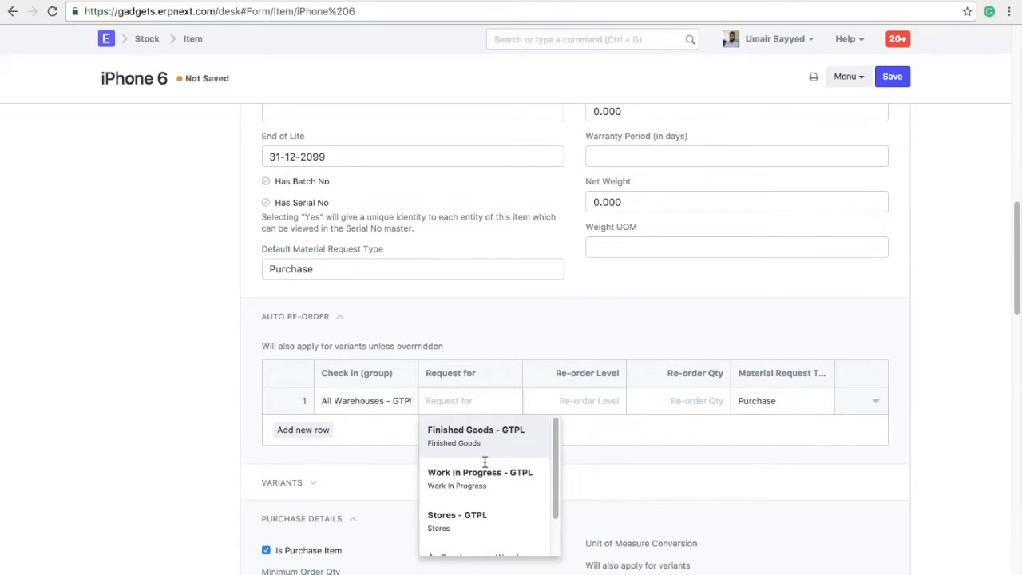
pyautogui.click(484, 520)
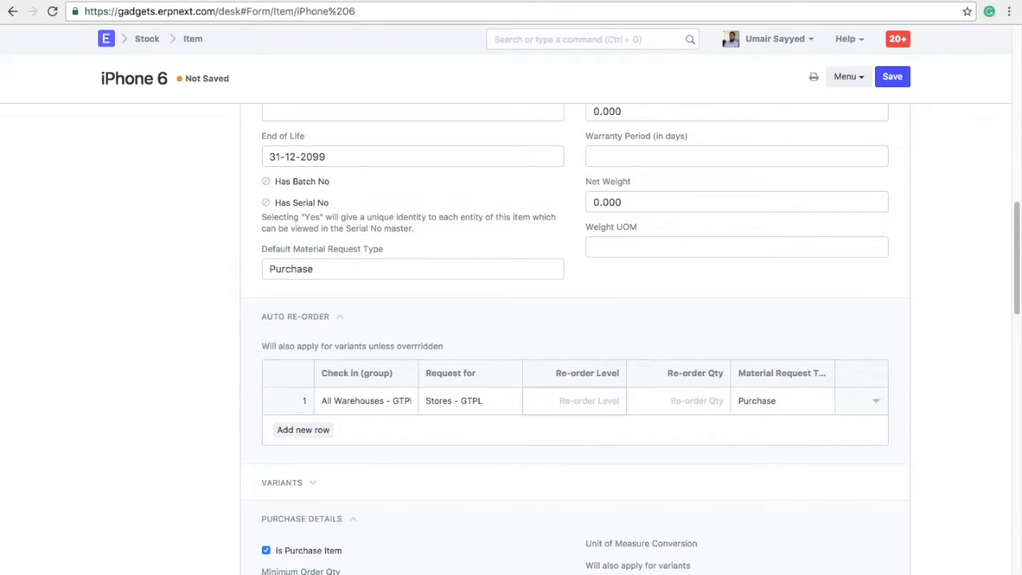
pyautogui.write('20')
pyautogui.click(694, 395)
pyautogui.write('10')
pyautogui.click(772, 481)
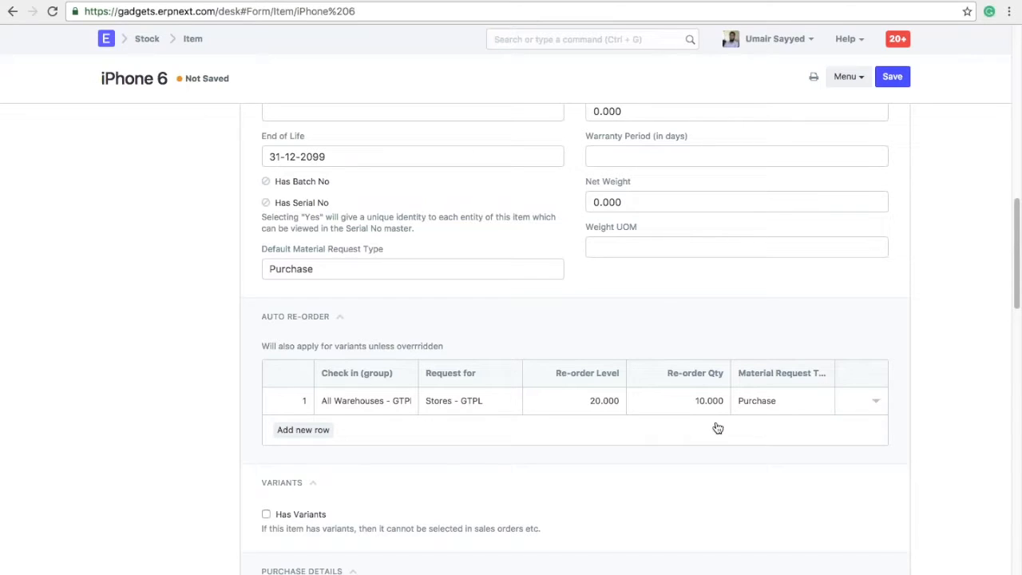
pyautogui.hotkey('ctrl', 's')
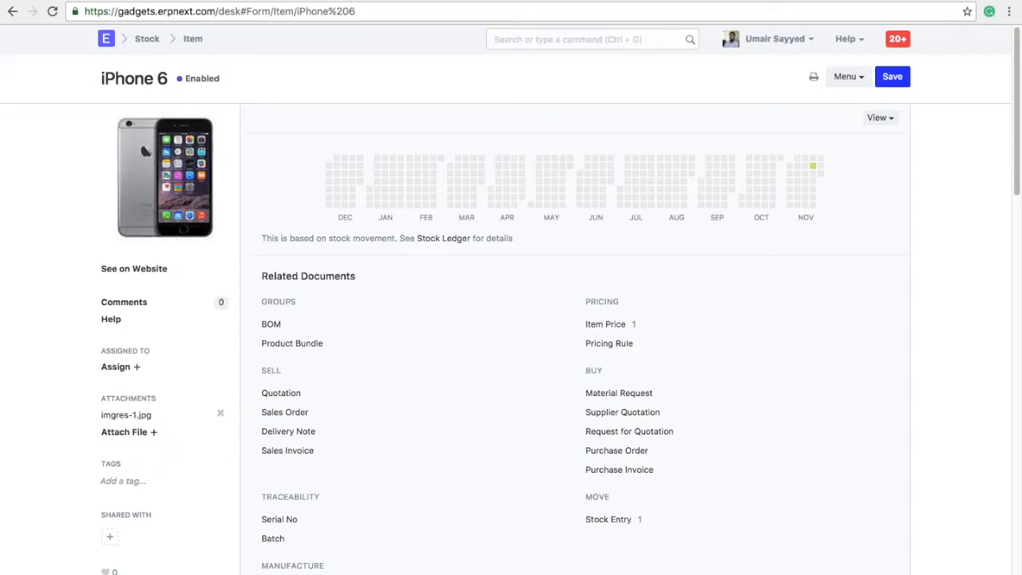
pyautogui.click(613, 324)
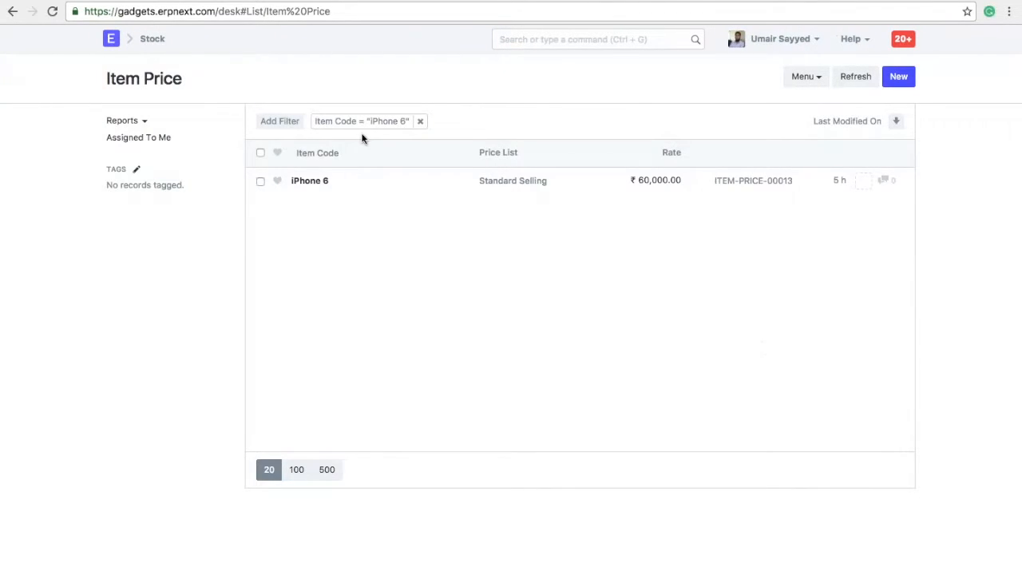
pyautogui.click(323, 180)
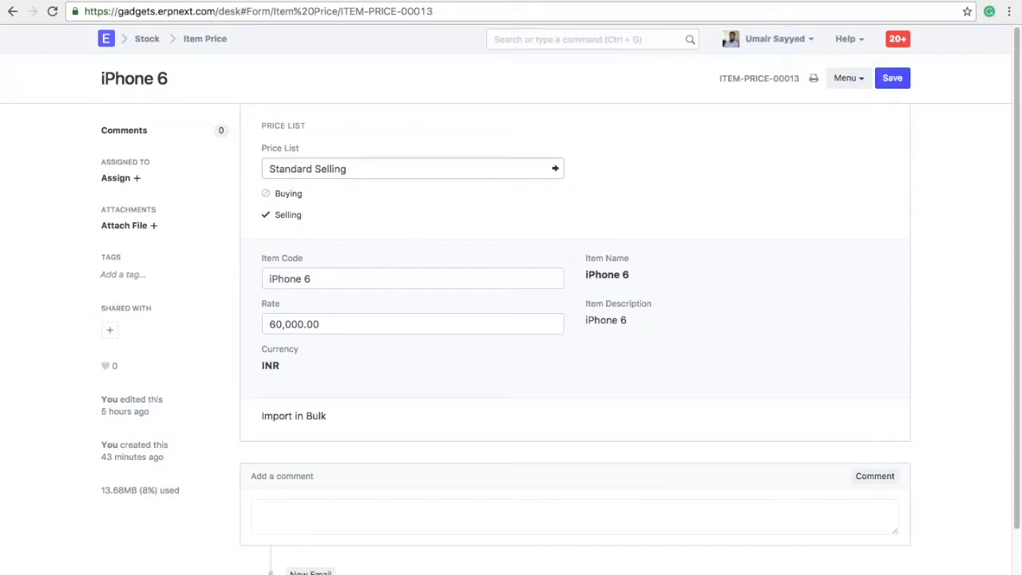
pyautogui.click(386, 320)
pyautogui.click(183, 88)
pyautogui.click(13, 11)
pyautogui.click(10, 13)
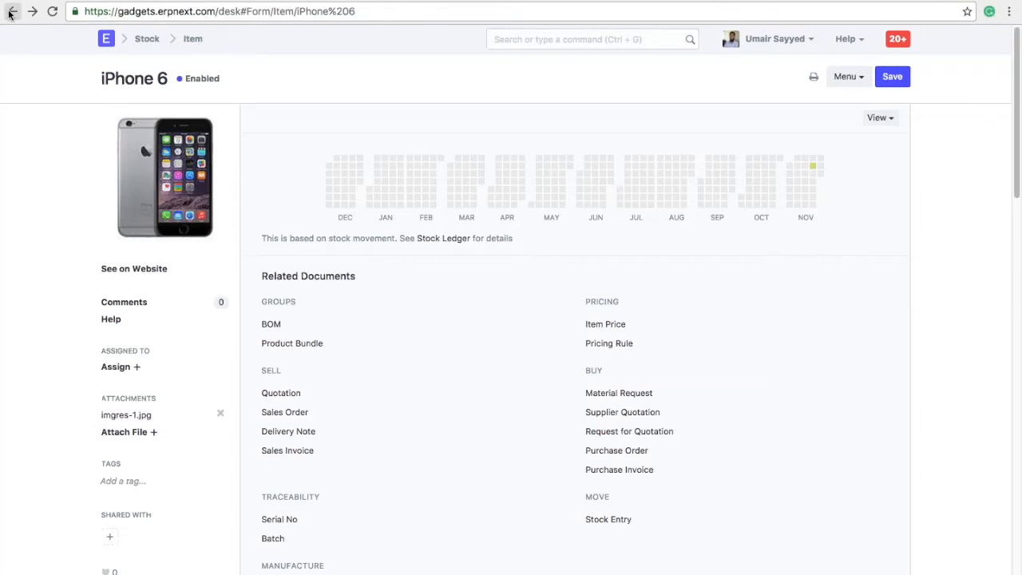
pyautogui.click(610, 41)
# In the Warehouse Tree, add Retail Stores as a group warehouse under All Warehouses - GTPL.
pyautogui.write('ware')
pyautogui.press('Return')
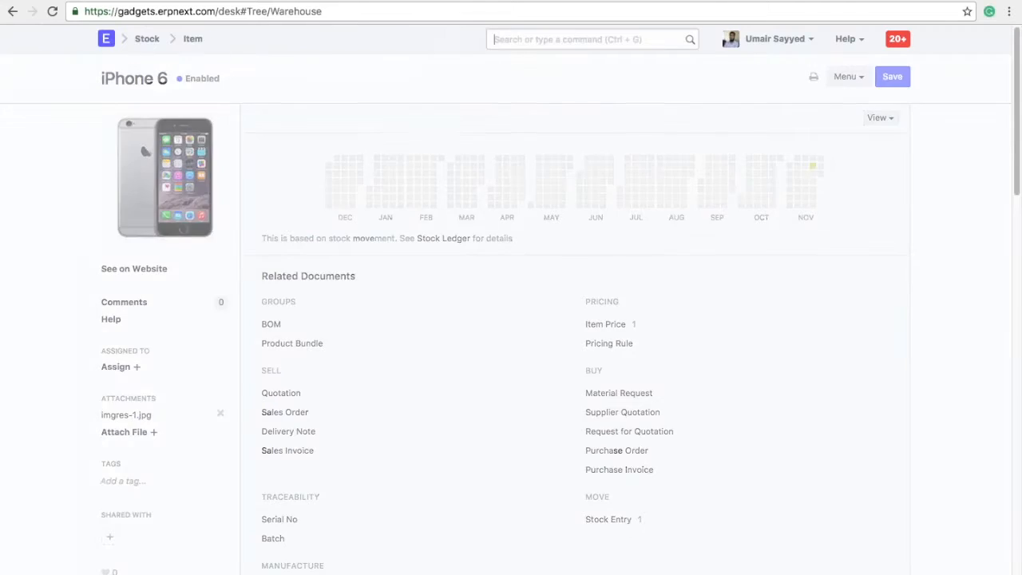
pyautogui.click(192, 180)
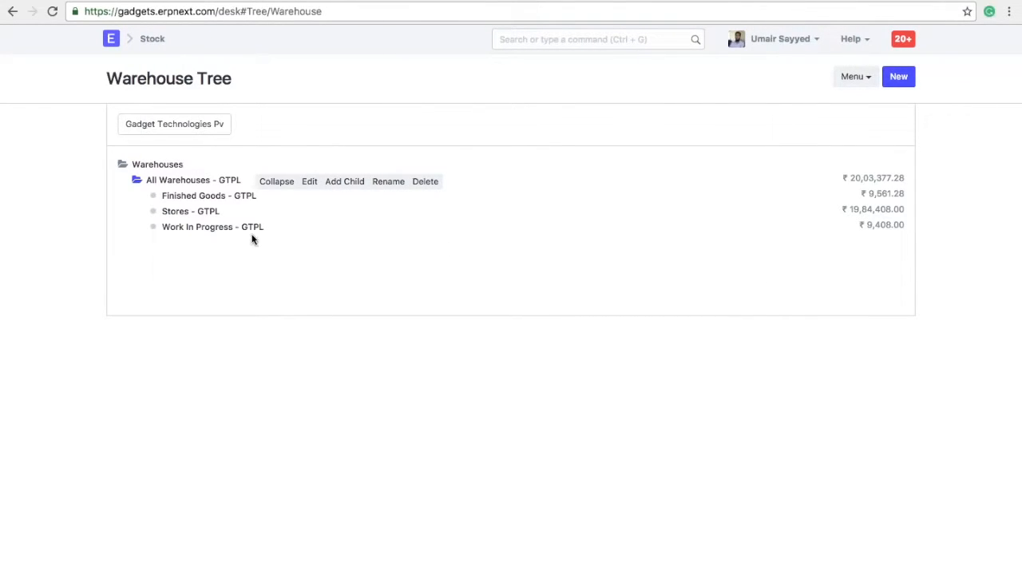
pyautogui.click(350, 182)
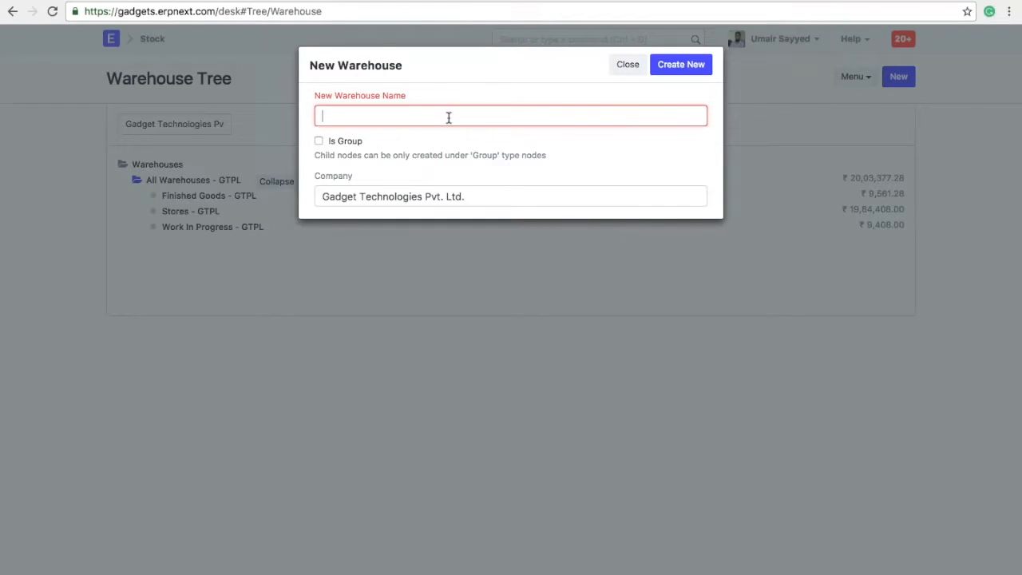
pyautogui.write('Retail Stores')
pyautogui.click(318, 141)
pyautogui.click(682, 65)
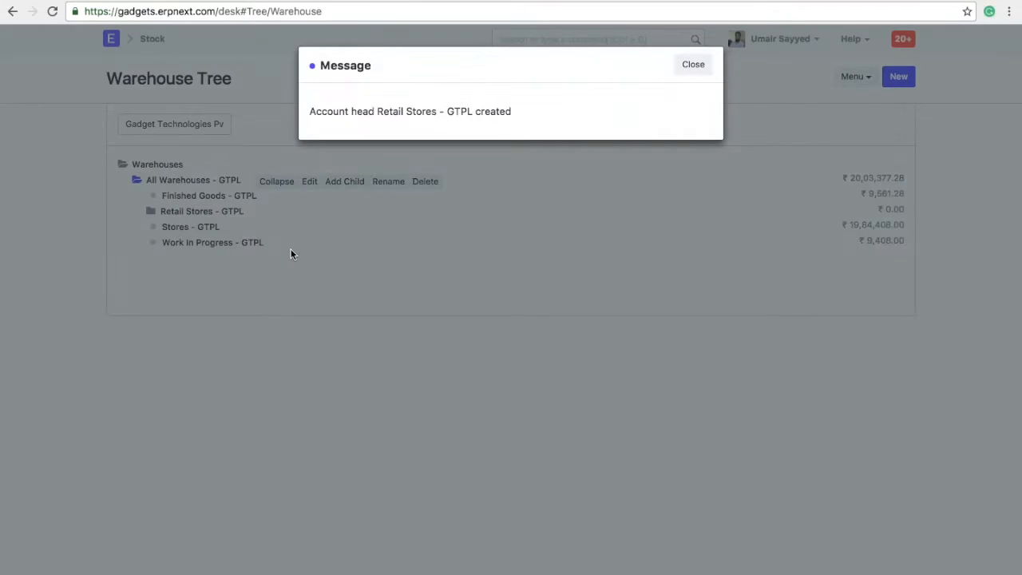
pyautogui.click(694, 66)
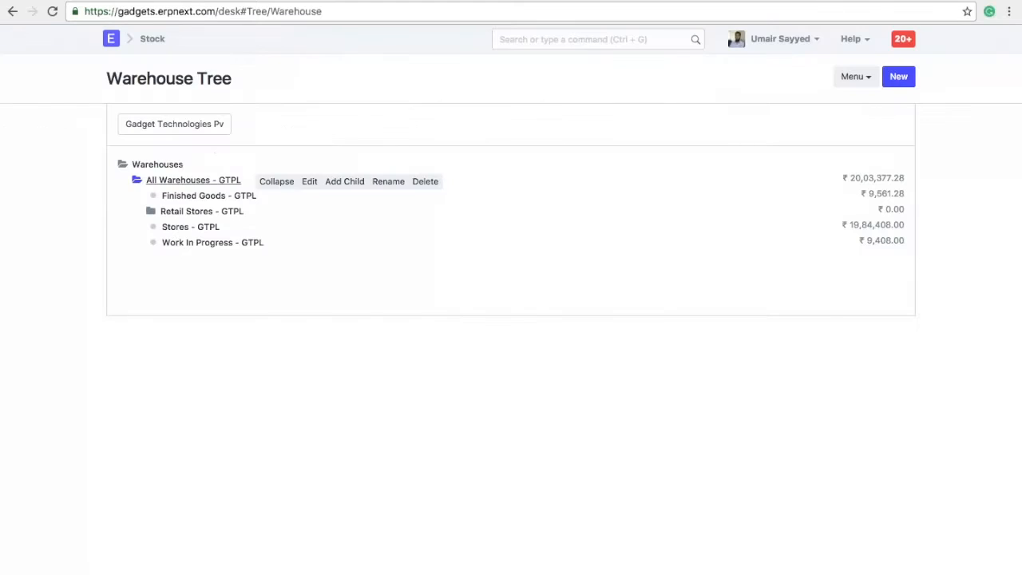
pyautogui.click(202, 212)
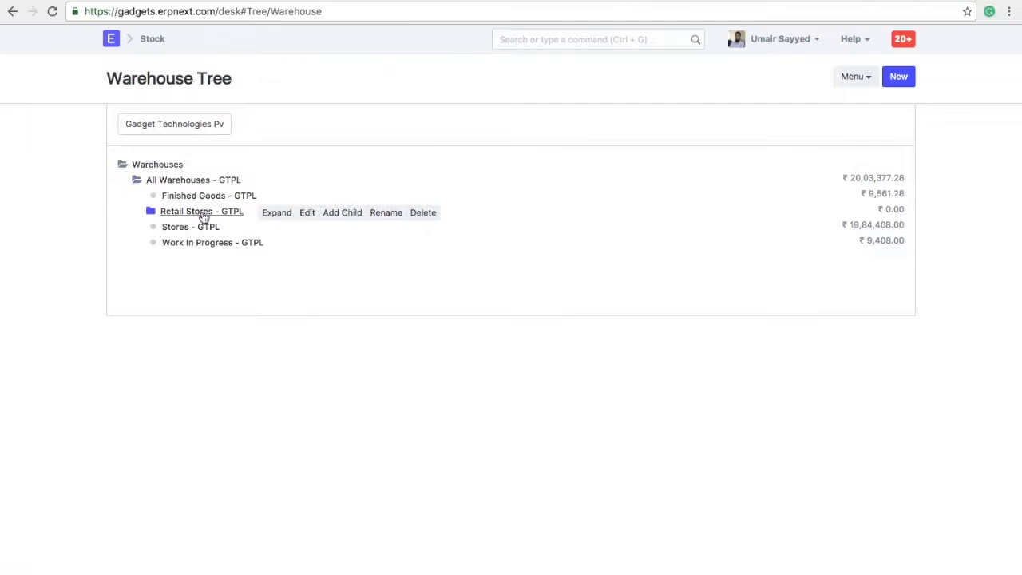
# Create Bandra Store as a non-group warehouse under Retail Stores - GTPL.
pyautogui.click(341, 213)
pyautogui.tripleClick(443, 114)
pyautogui.write('Bandra Store')
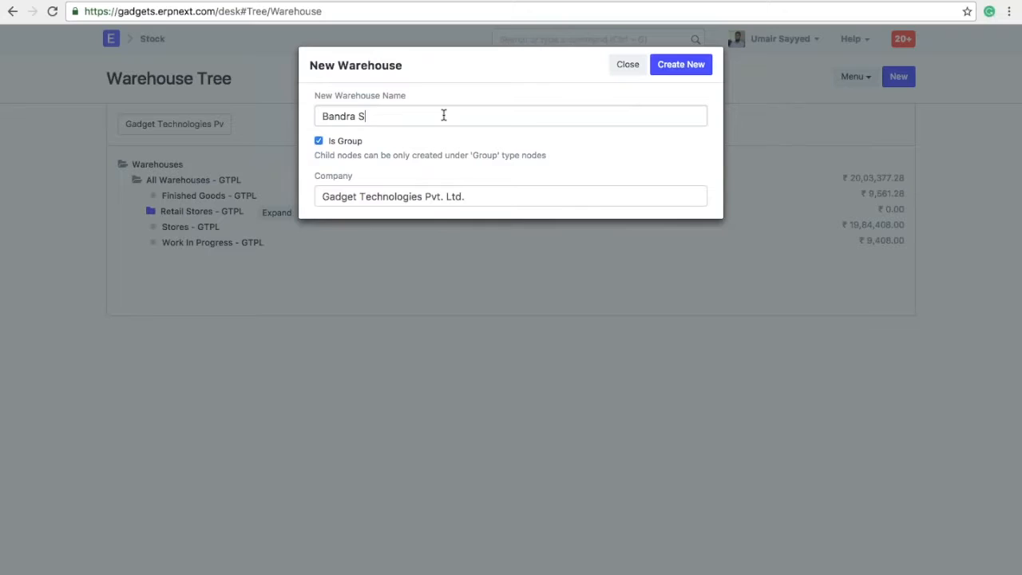
pyautogui.press('BackSpace')
pyautogui.press('BackSpace')
pyautogui.write('ore')
pyautogui.click(318, 141)
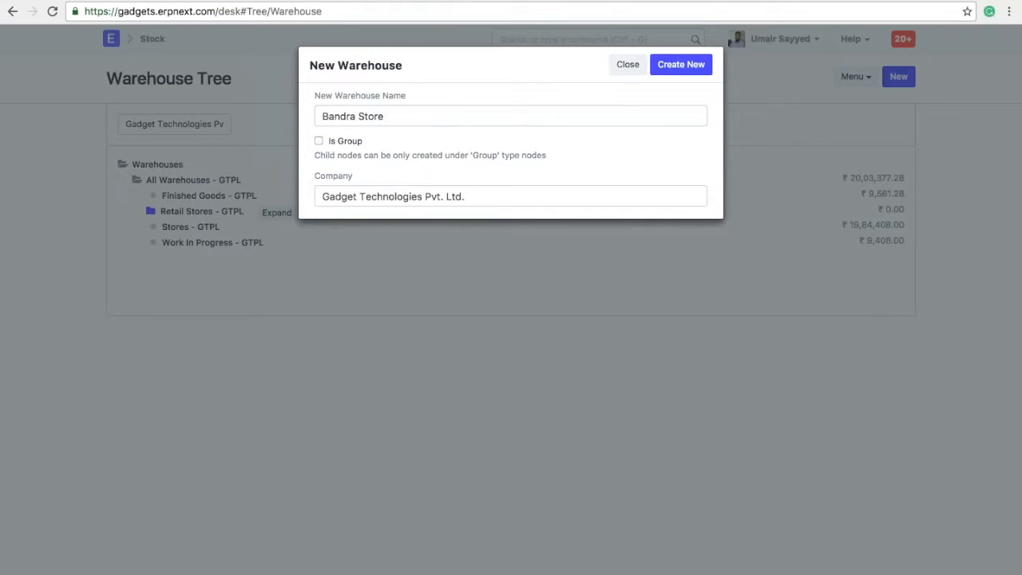
pyautogui.click(678, 70)
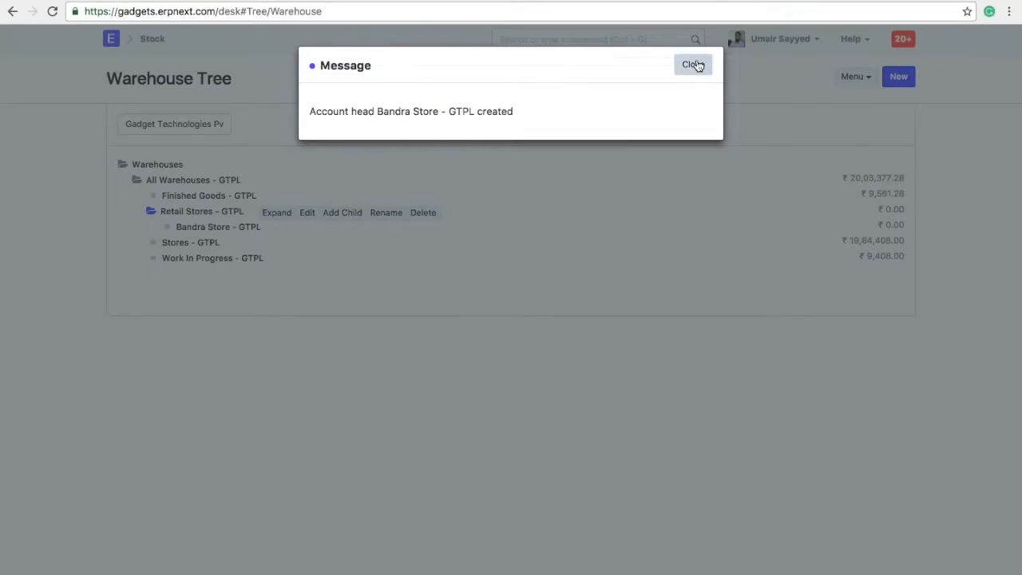
pyautogui.click(694, 64)
# Create Lower Parel Store under Retail Stores - GTPL, then return to the desk home.
pyautogui.click(343, 212)
pyautogui.hotkey('alt', 'shift', 'Left')
pyautogui.hotkey('alt', 'shift', 'Left')
pyautogui.write('Lower Pre')
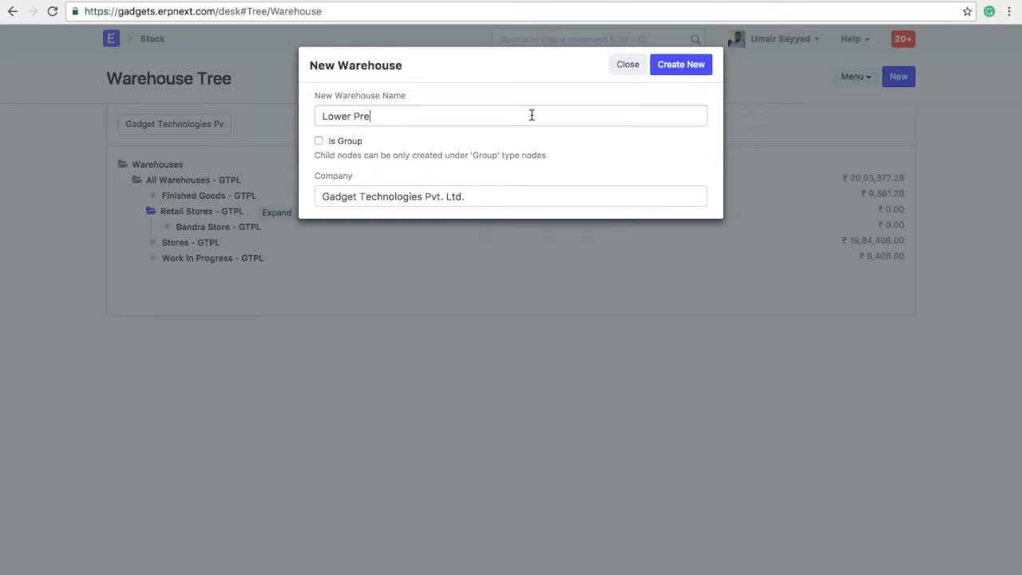
pyautogui.press('BackSpace')
pyautogui.press('BackSpace')
pyautogui.write('arel Store')
pyautogui.click(698, 61)
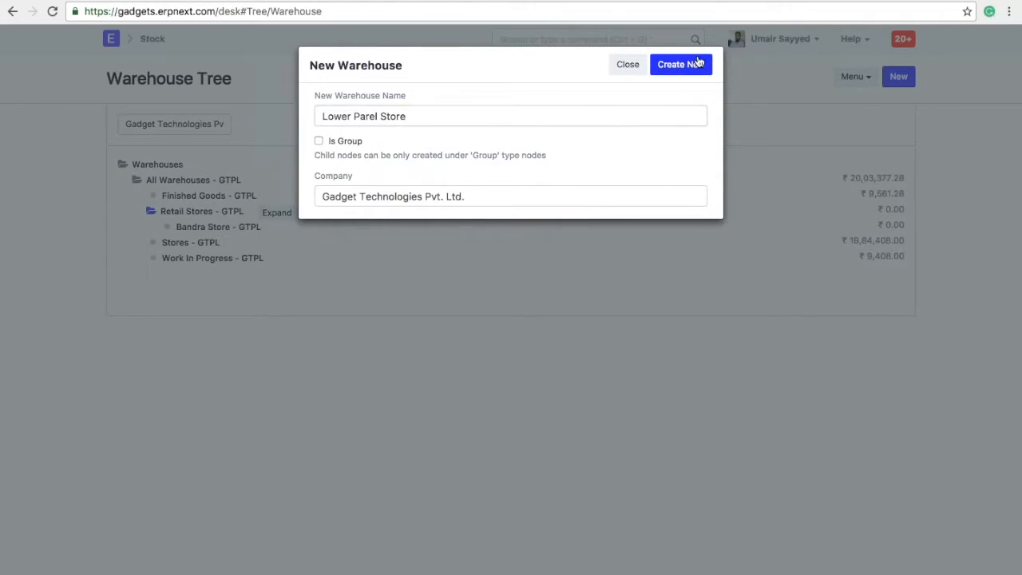
pyautogui.click(697, 64)
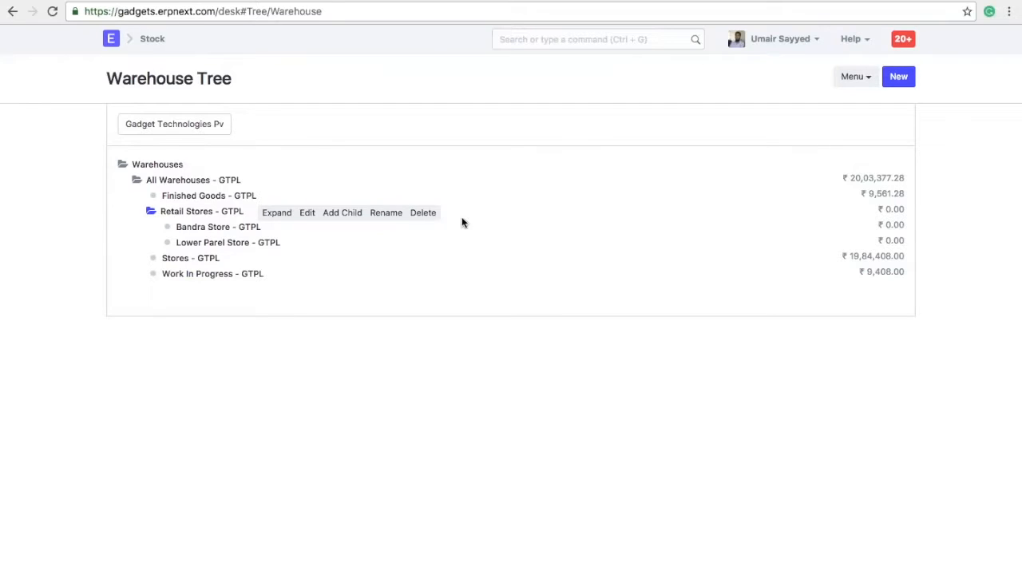
pyautogui.click(113, 40)
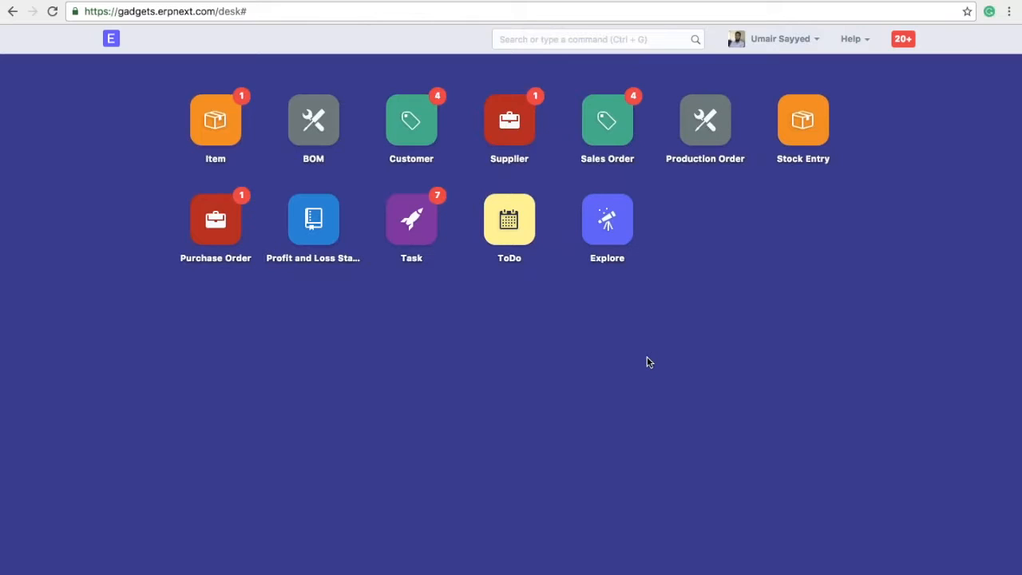
# Start a new material request from the Buying module.
pyautogui.click(613, 229)
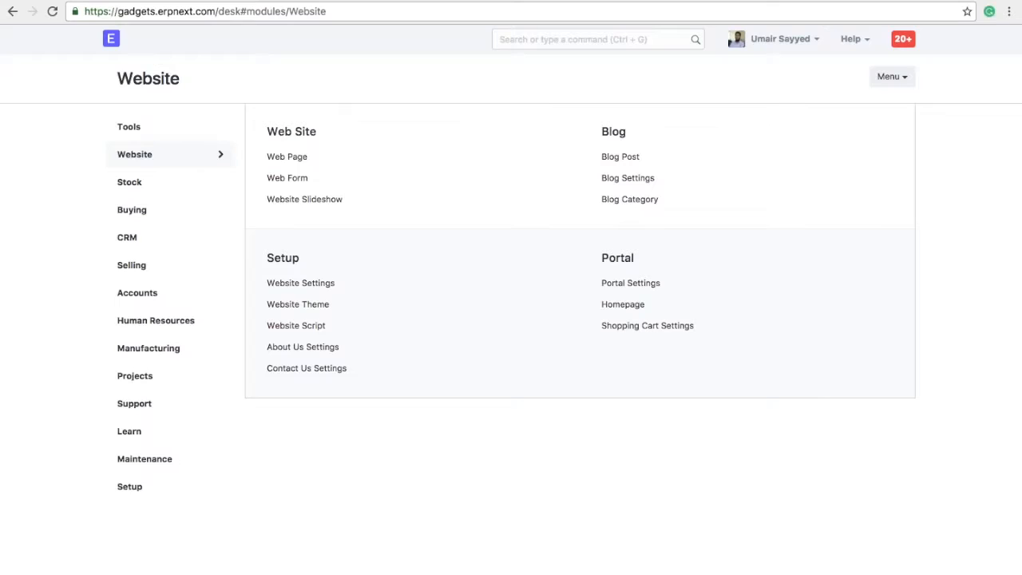
pyautogui.click(142, 206)
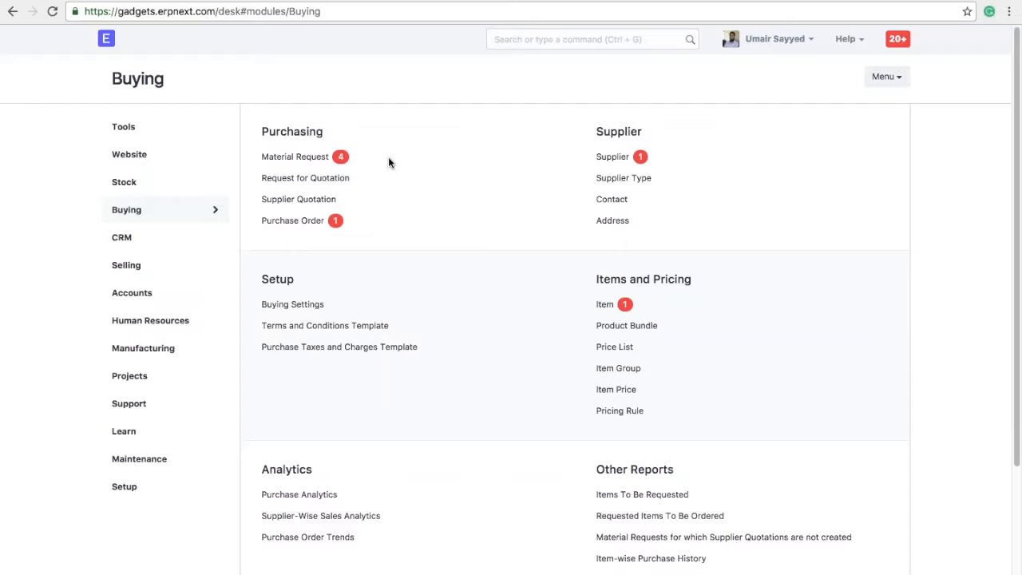
pyautogui.click(294, 157)
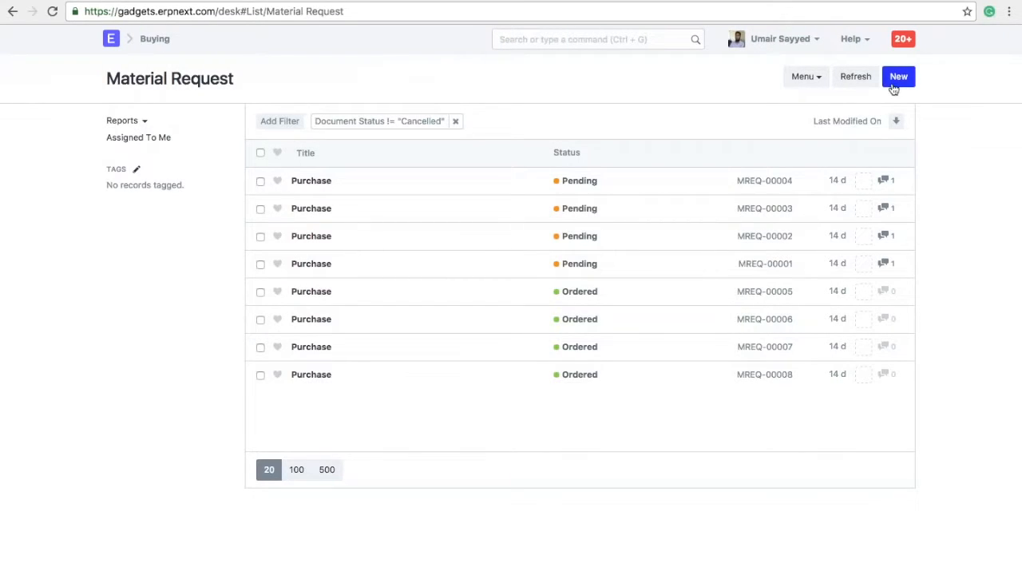
pyautogui.click(896, 78)
# Add iPhone 6 for Lower Parel Store - GTPL, required by 22-11-2016.
pyautogui.click(419, 254)
pyautogui.write('ip')
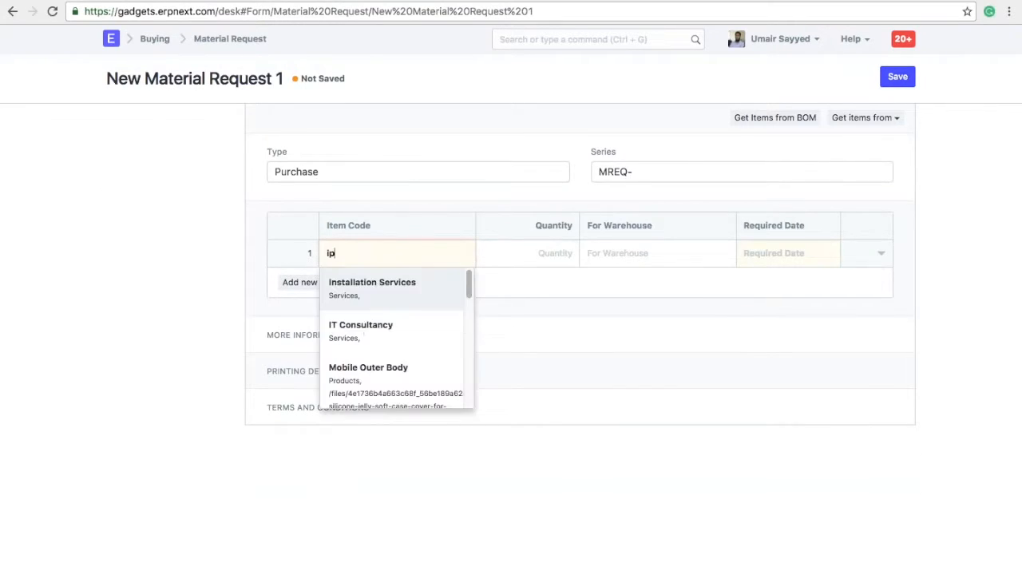
pyautogui.click(413, 287)
pyautogui.click(639, 253)
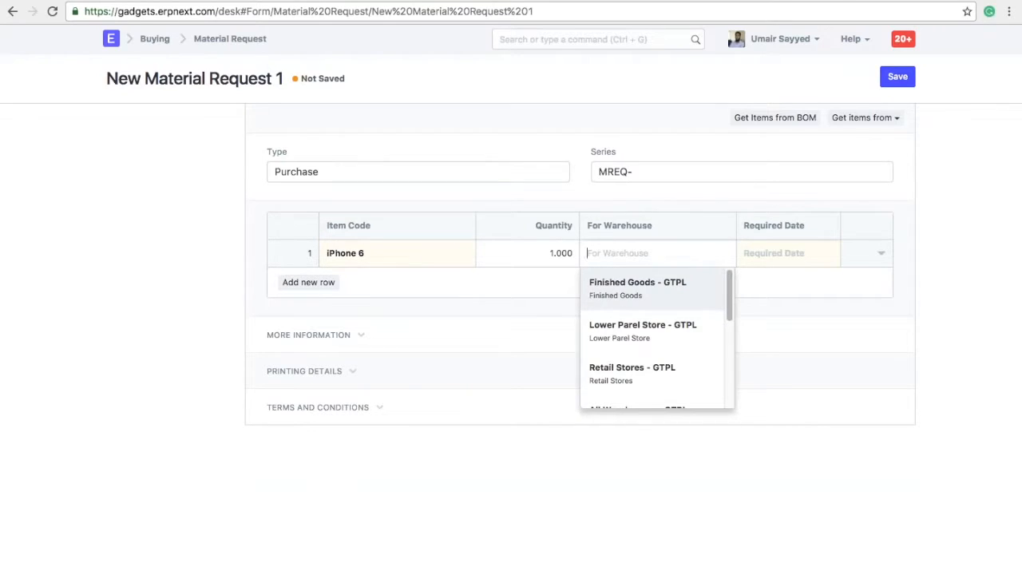
pyautogui.click(662, 368)
pyautogui.tripleClick(669, 257)
pyautogui.press('BackSpace')
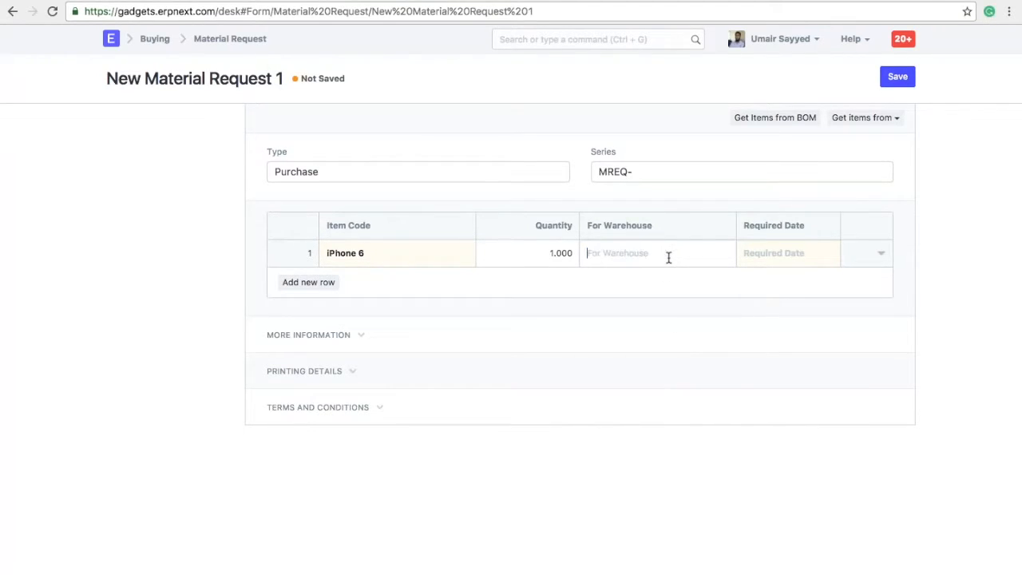
pyautogui.click(681, 332)
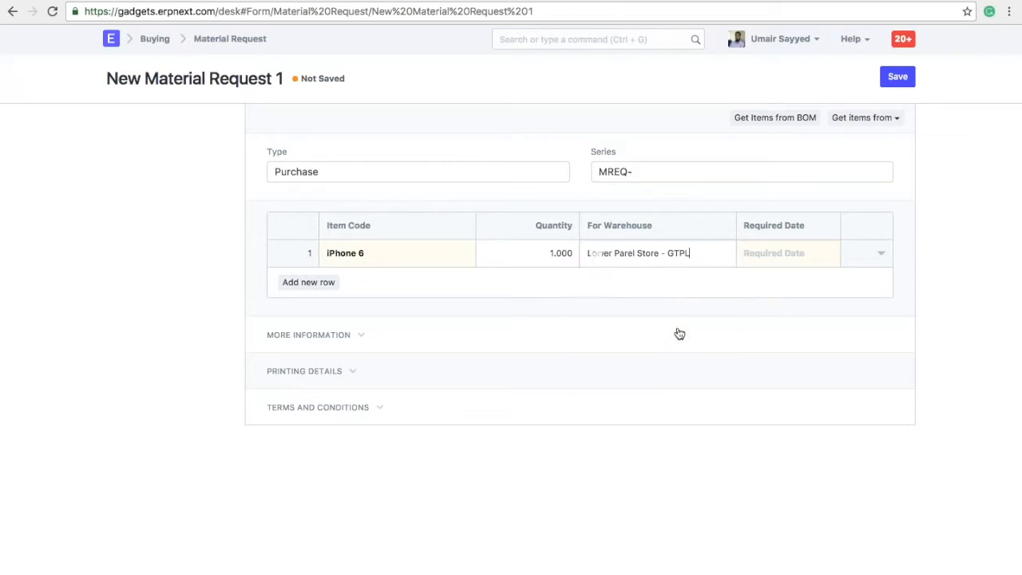
pyautogui.click(821, 253)
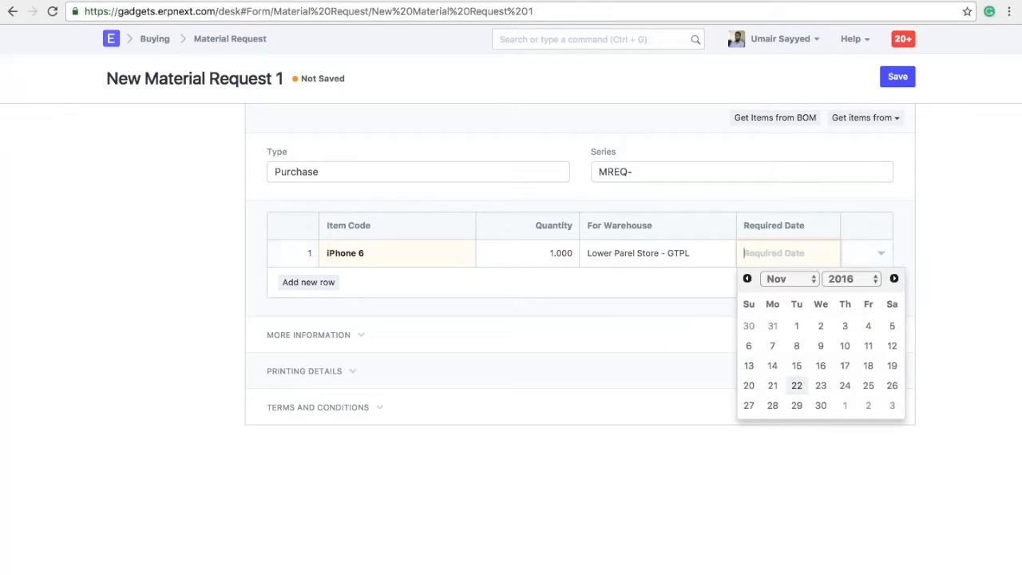
pyautogui.click(797, 385)
# Add One Plus 3 for Bandra Store - GTPL, required by 24-11-2016, and save the draft.
pyautogui.click(312, 282)
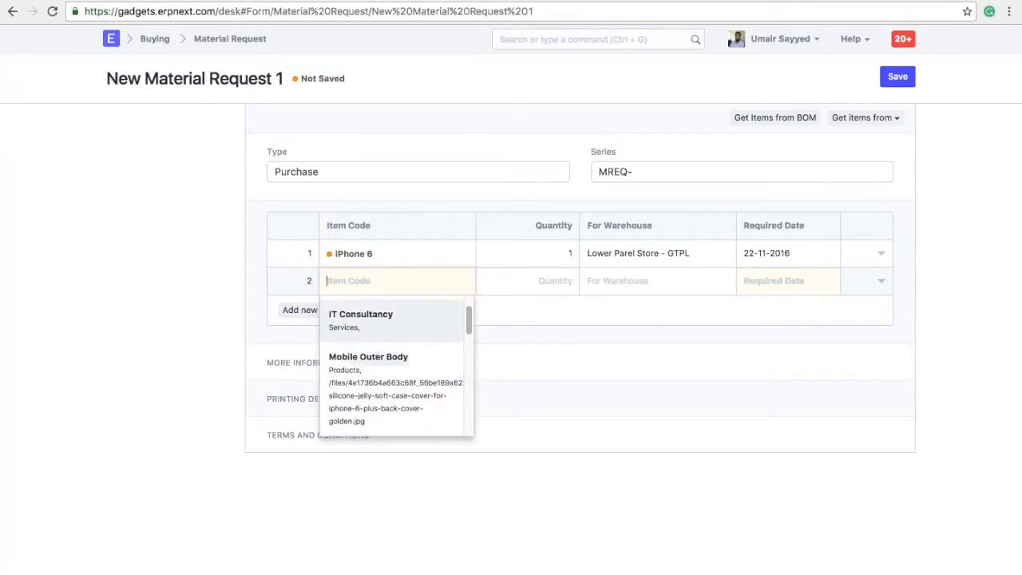
pyautogui.write('n')
pyautogui.press('BackSpace')
pyautogui.write('one')
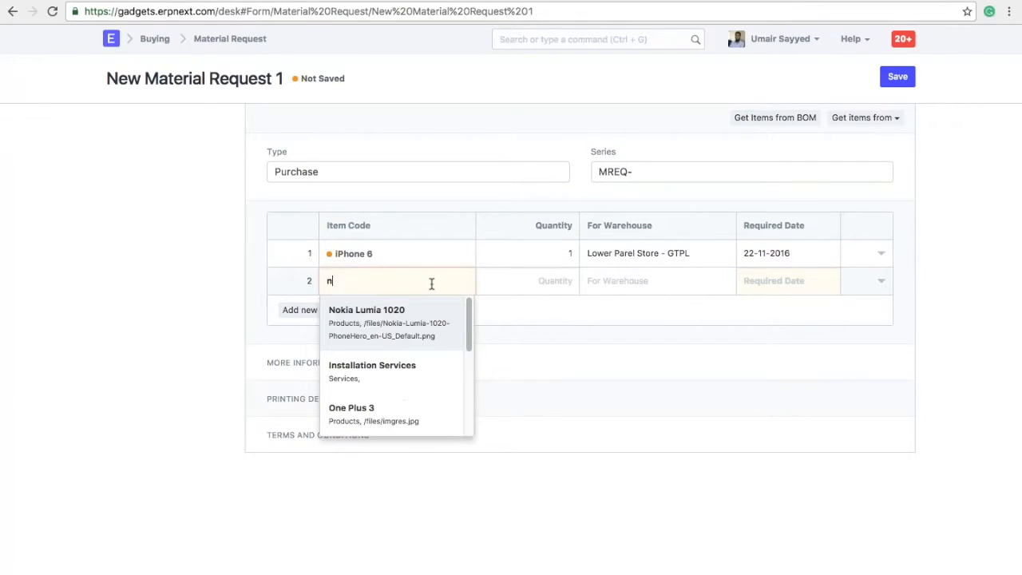
pyautogui.click(447, 303)
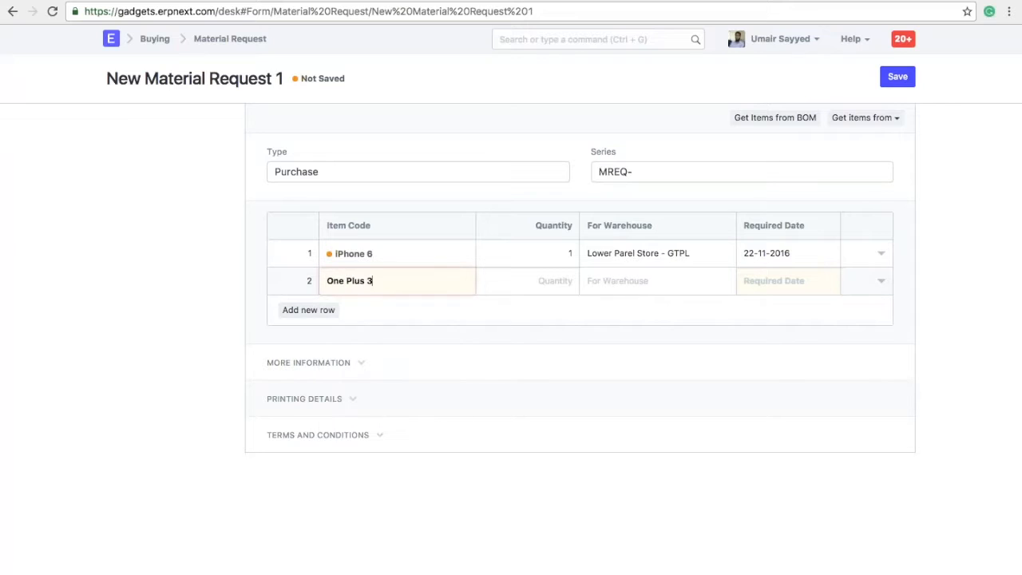
pyautogui.click(643, 284)
pyautogui.write('ban')
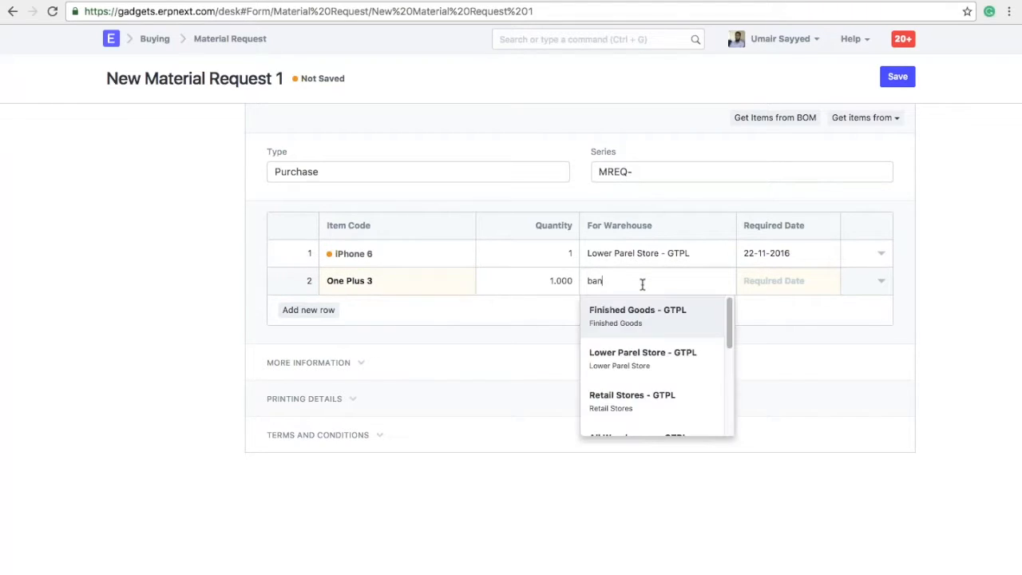
pyautogui.press('Return')
pyautogui.click(769, 280)
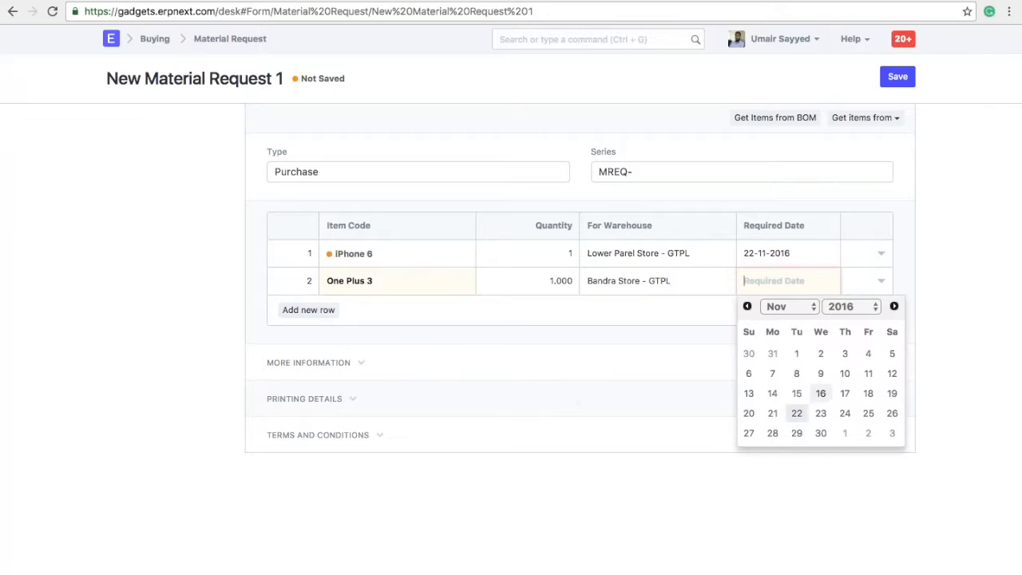
pyautogui.click(844, 413)
pyautogui.click(898, 76)
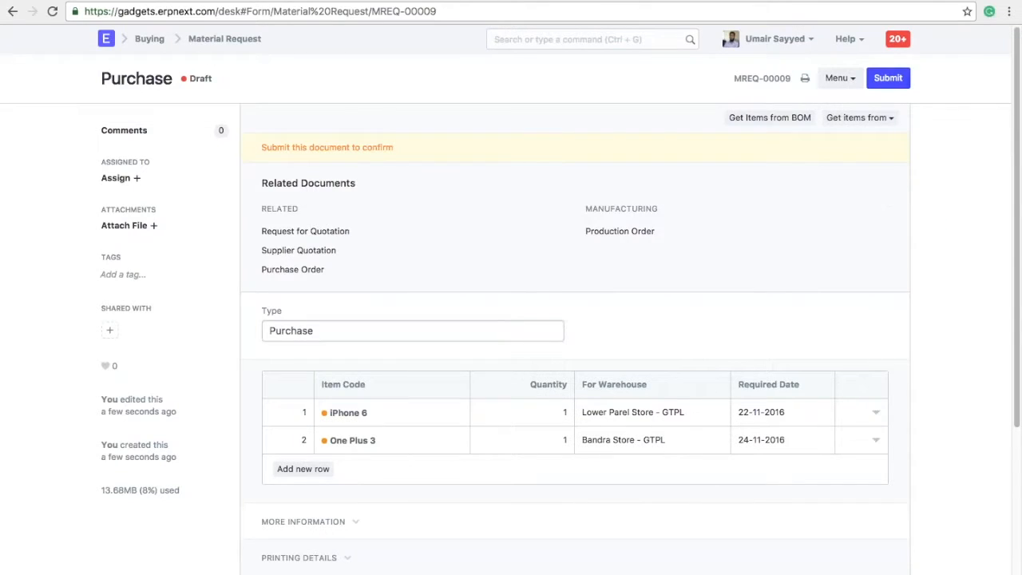
# Submit material request MREQ-00009 as Pending and make a Purchase Order from it.
pyautogui.click(889, 77)
pyautogui.click(686, 64)
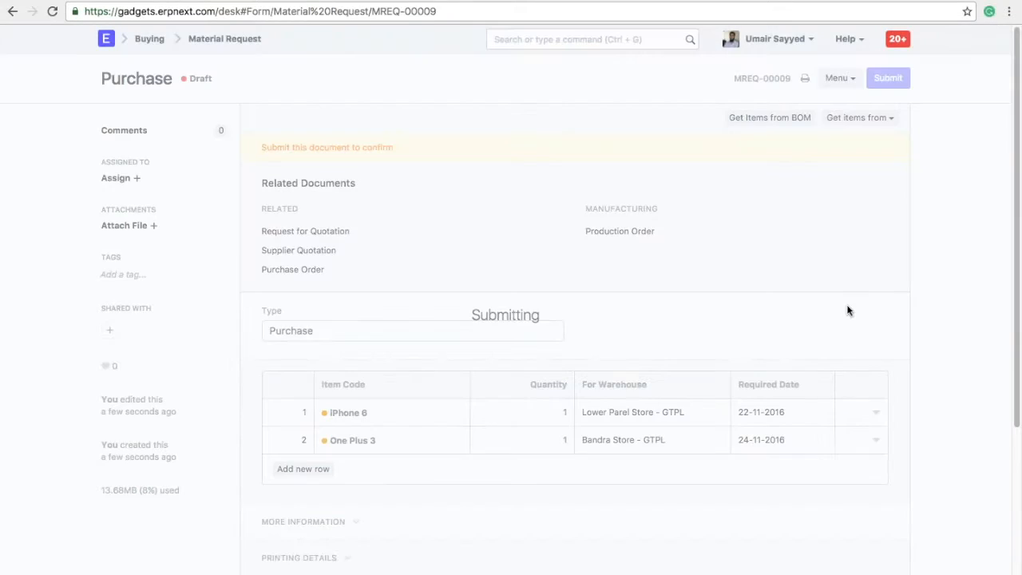
pyautogui.click(845, 117)
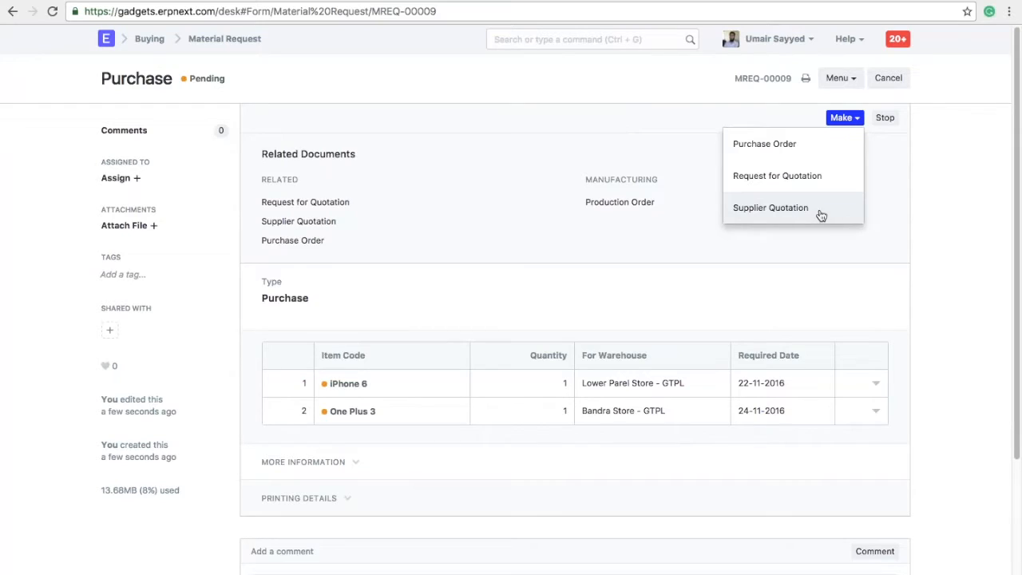
pyautogui.click(822, 144)
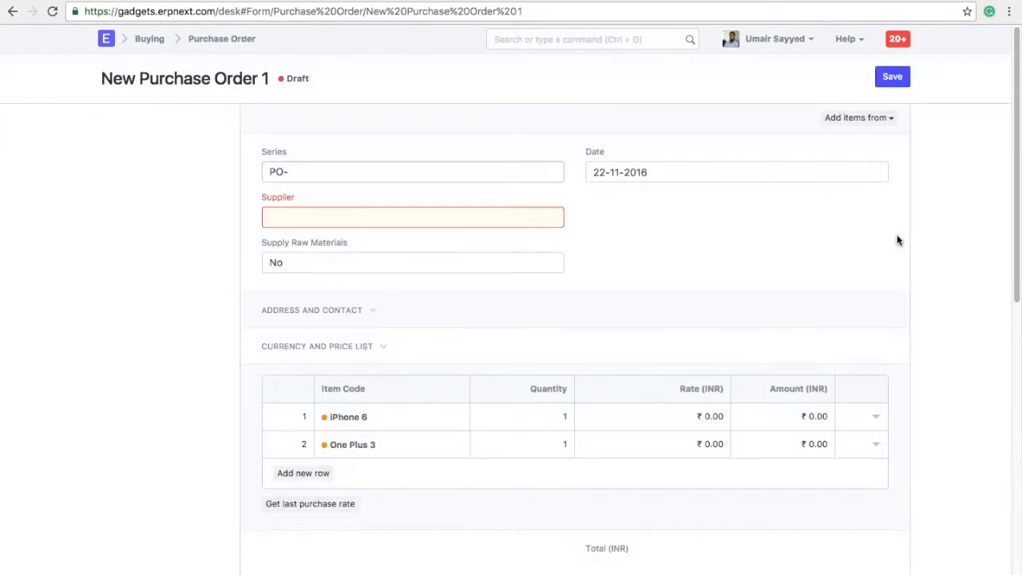
# Set the supplier to Exxon Solutions and the iPhone 6 rate to 57,000.
pyautogui.click(488, 224)
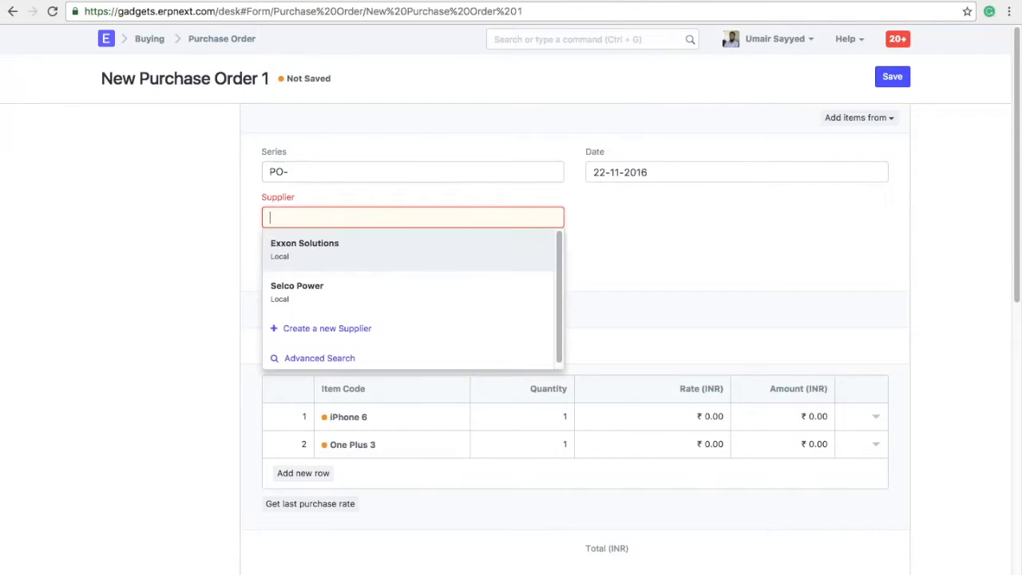
pyautogui.click(440, 253)
pyautogui.scroll(-1, 732, 256)
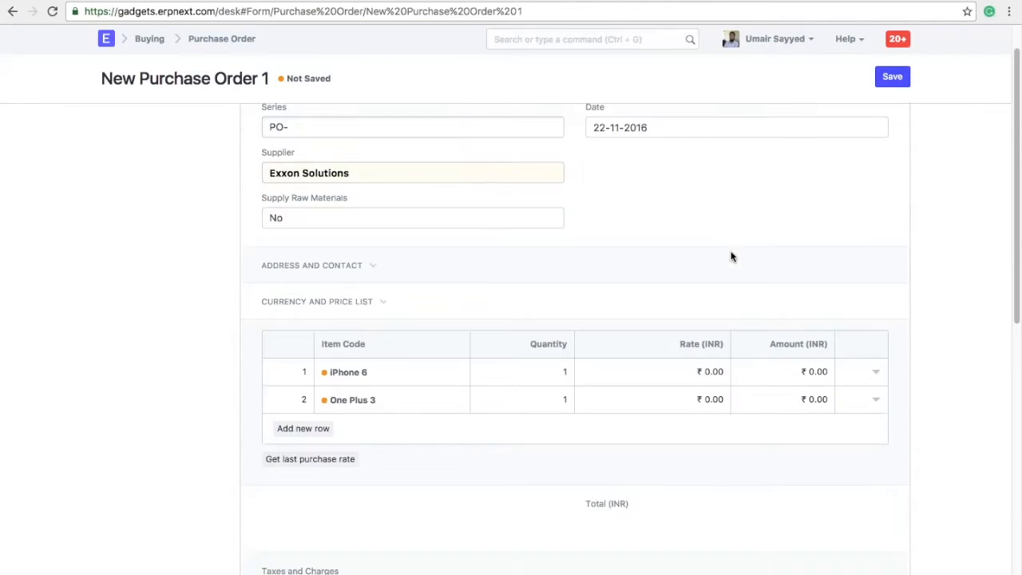
pyautogui.click(621, 376)
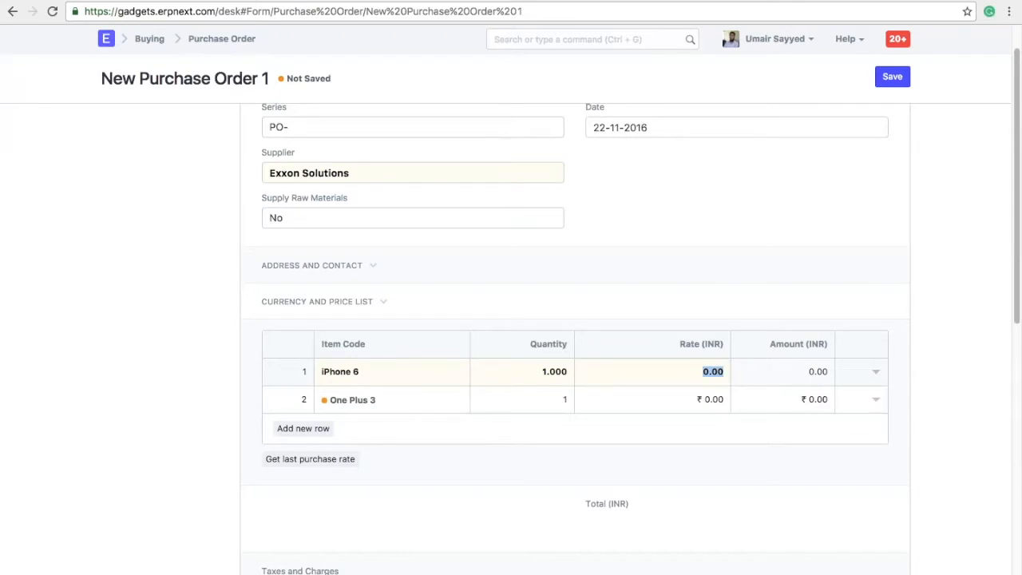
pyautogui.write('570000')
pyautogui.click(676, 402)
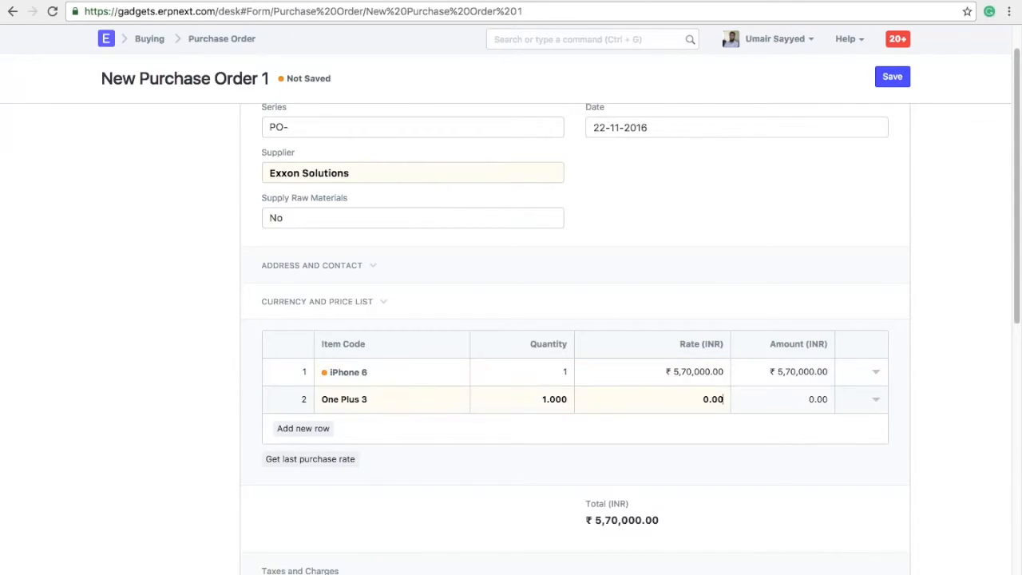
pyautogui.click(694, 371)
pyautogui.press('Right')
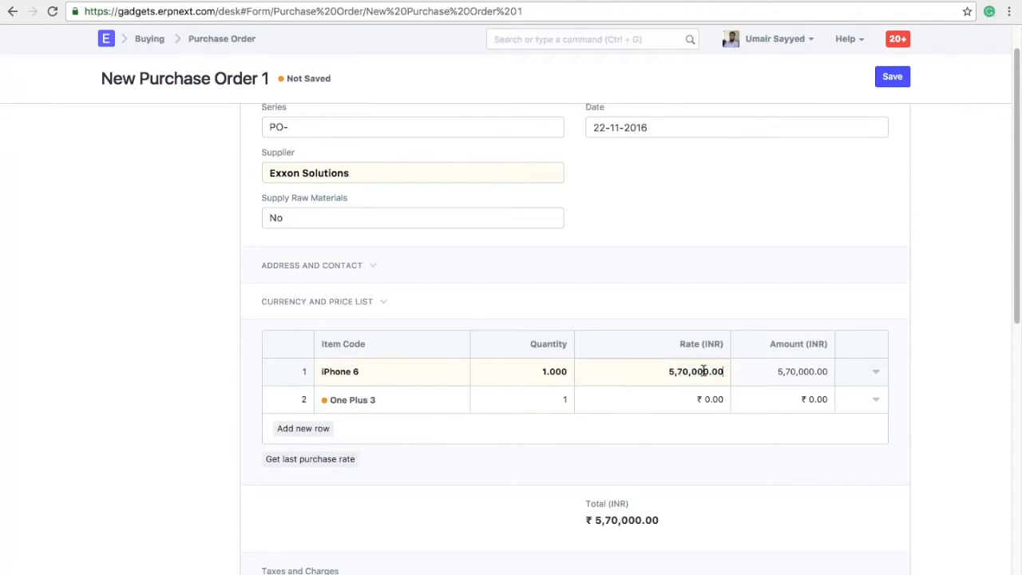
pyautogui.press('BackSpace')
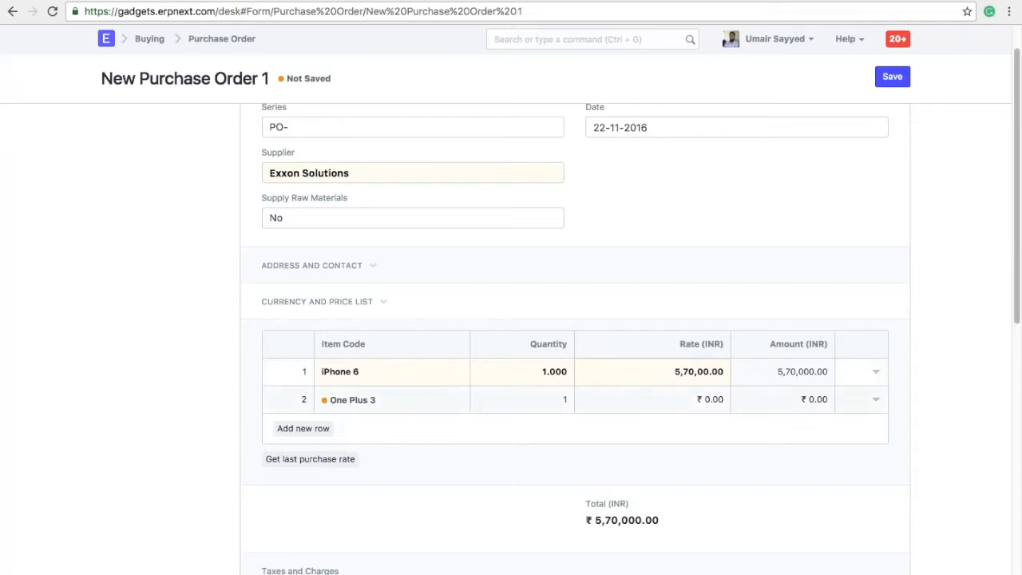
pyautogui.press('Down')
# Set the One Plus 3 rate to 23,000 and save the purchase order.
pyautogui.press('Right')
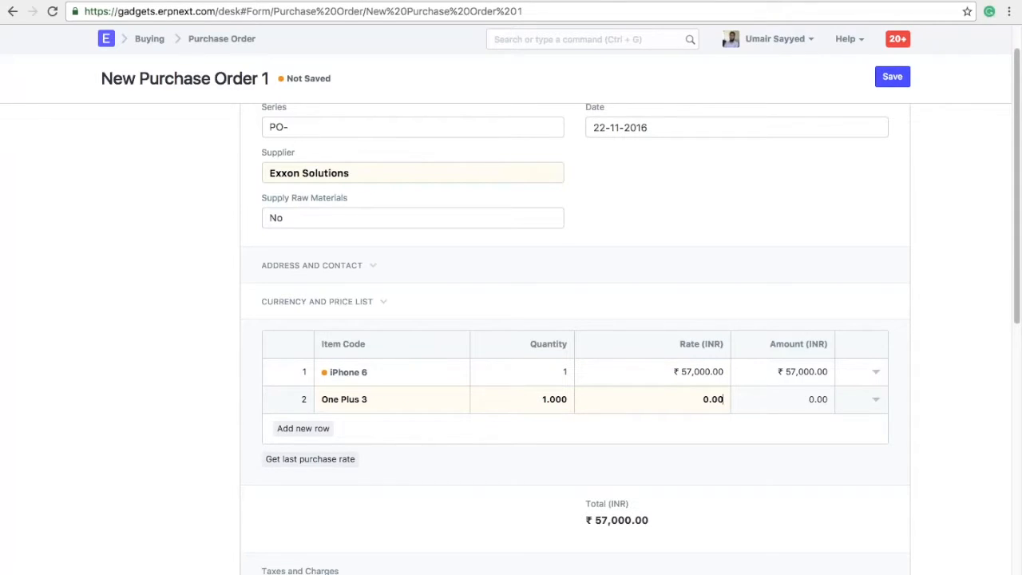
pyautogui.press('BackSpace')
pyautogui.press('BackSpace')
pyautogui.press('BackSpace')
pyautogui.press('BackSpace')
pyautogui.write('23000')
pyautogui.click(764, 493)
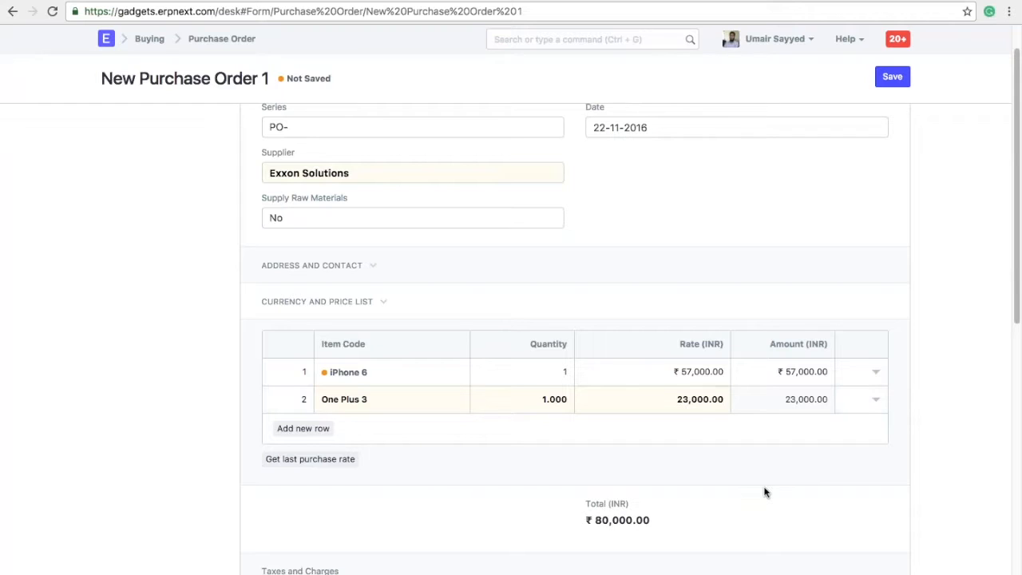
pyautogui.click(892, 76)
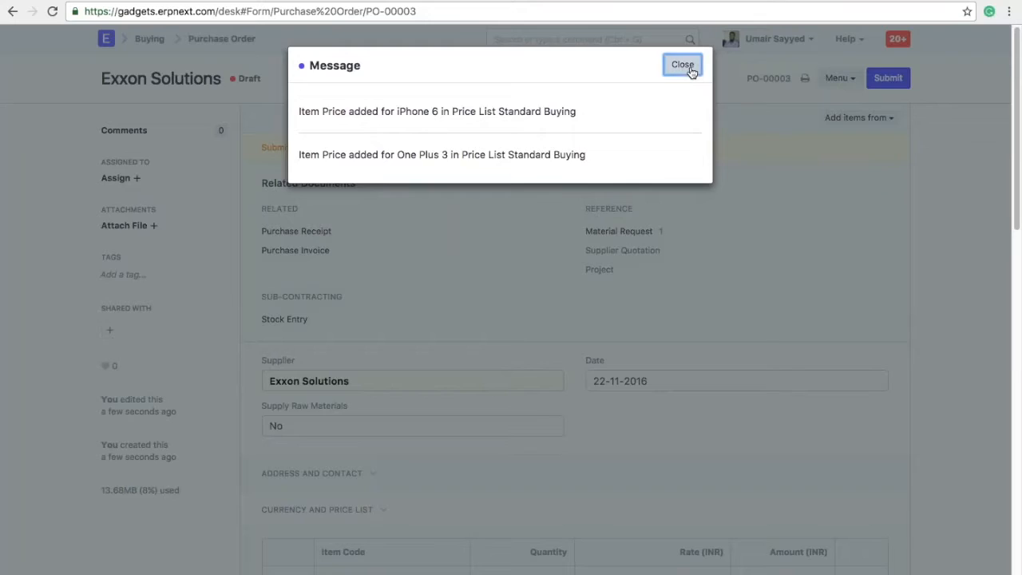
# Submit purchase order PO-00003.
pyautogui.click(688, 69)
pyautogui.click(895, 79)
pyautogui.press('Return')
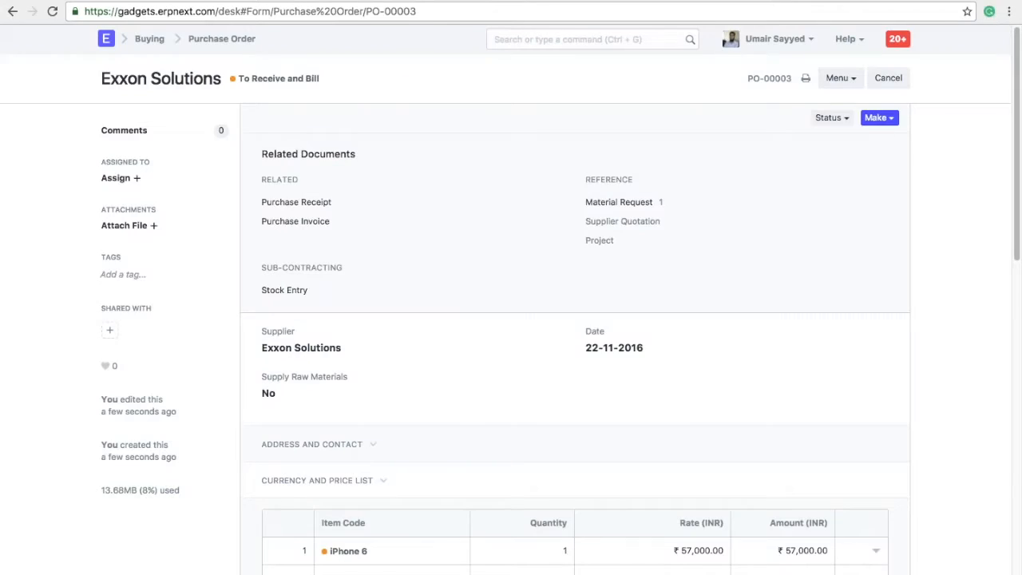
# Review the order's print preview, then make a Purchase Receipt from it.
pyautogui.click(805, 78)
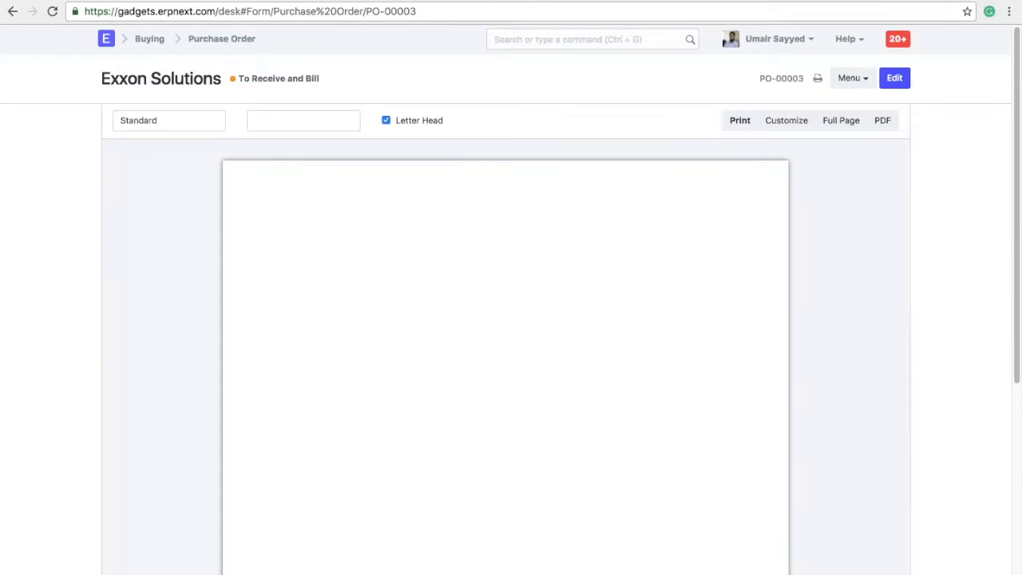
pyautogui.scroll(-2, 874, 415)
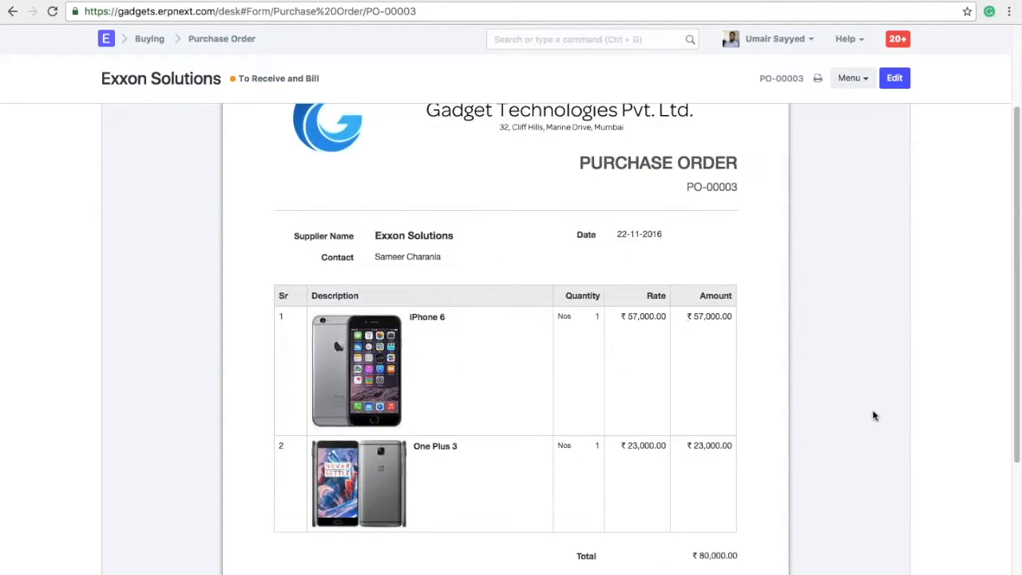
pyautogui.scroll(-1, 873, 416)
pyautogui.scroll(3, 874, 416)
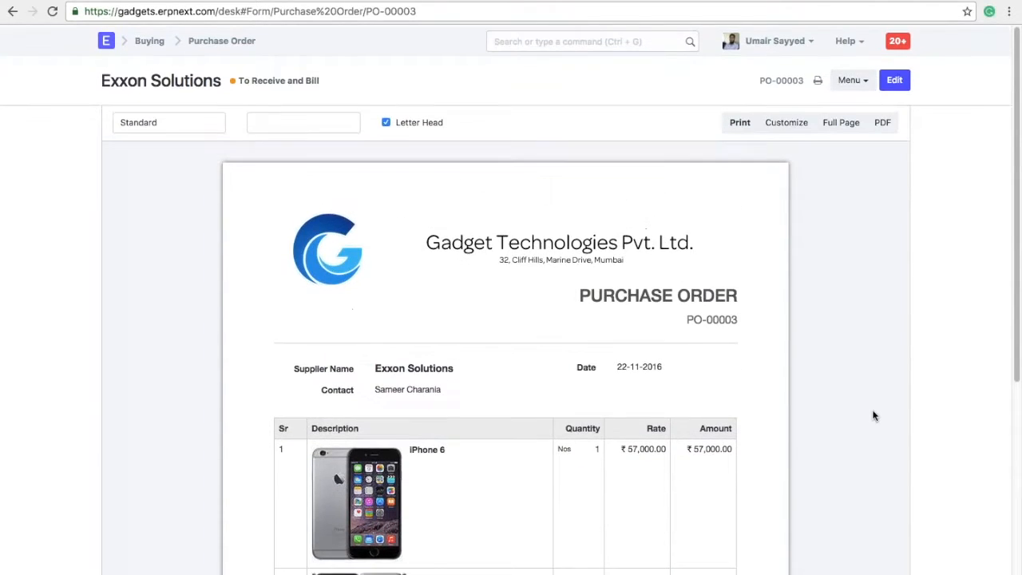
pyautogui.click(895, 83)
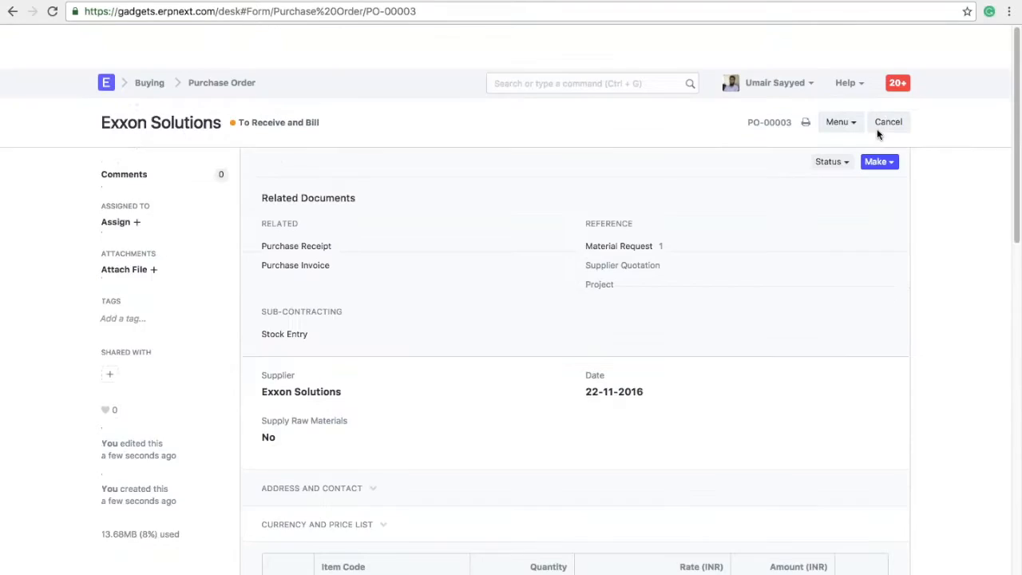
pyautogui.click(883, 120)
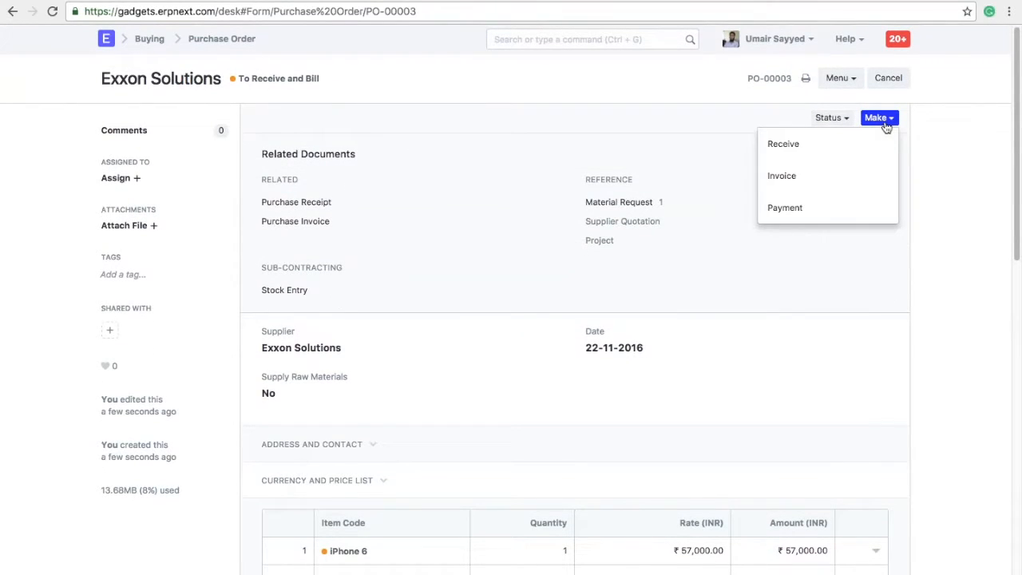
pyautogui.click(787, 144)
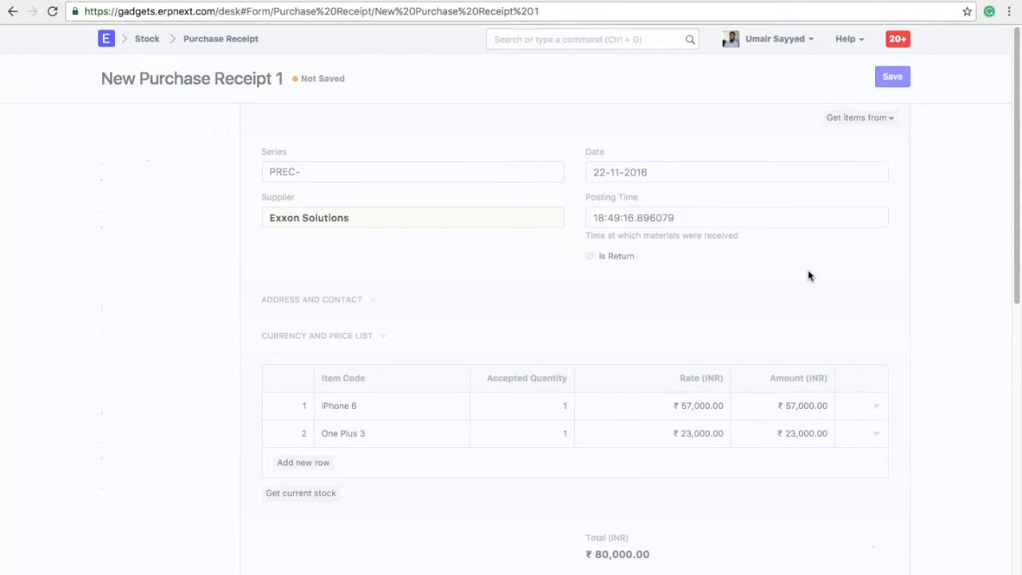
# Set the received quantity of the iPhone 6 row to 1.
pyautogui.click(871, 406)
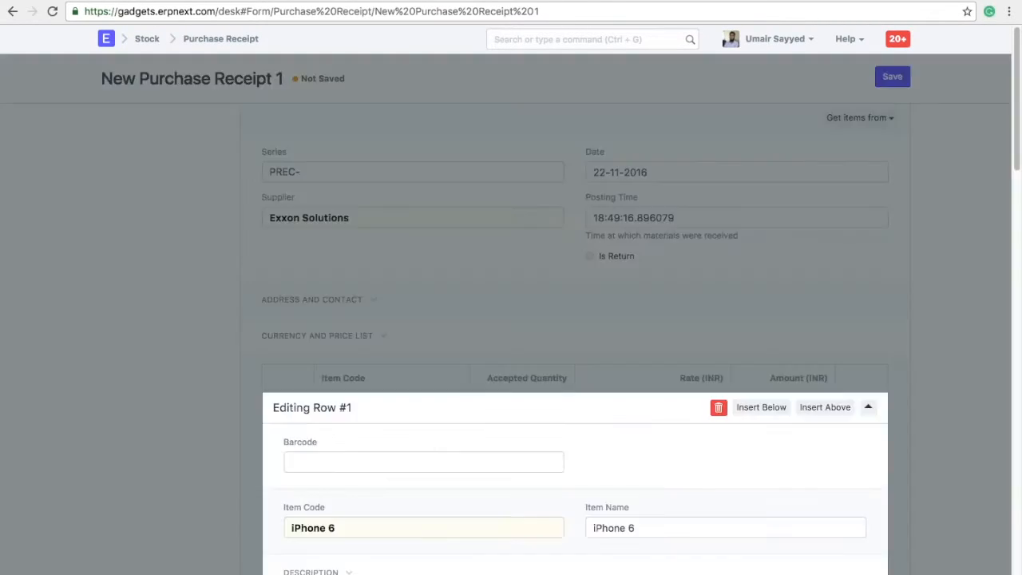
pyautogui.click(355, 327)
pyautogui.write('1')
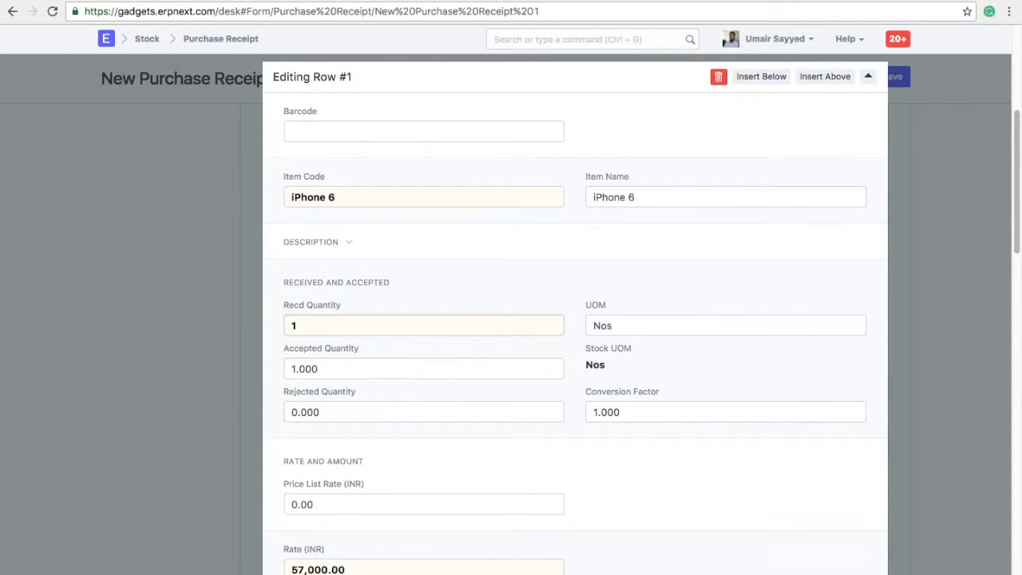
pyautogui.click(916, 337)
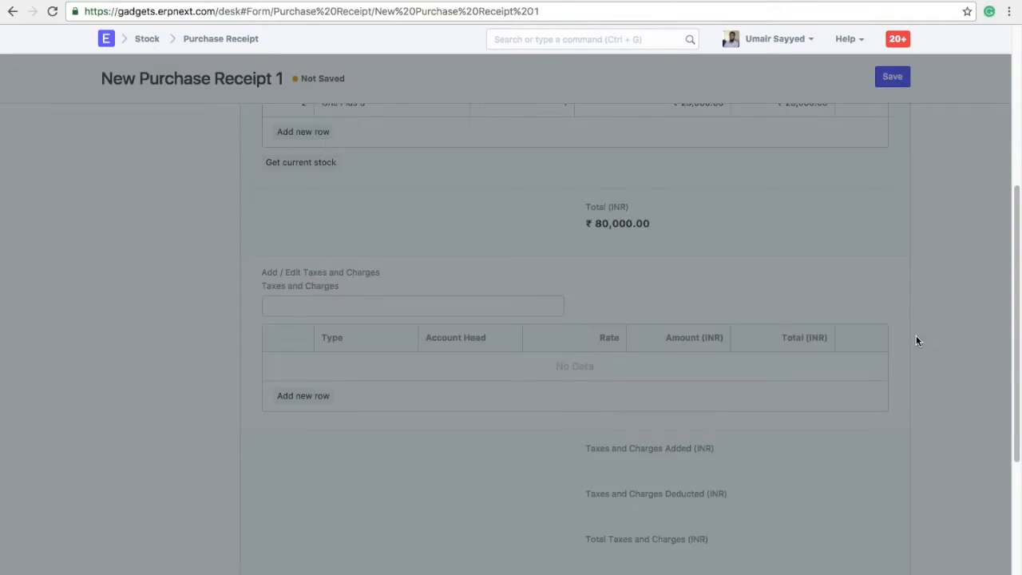
# Save and submit the purchase receipt so it reads To Bill.
pyautogui.scroll(3, 919, 341)
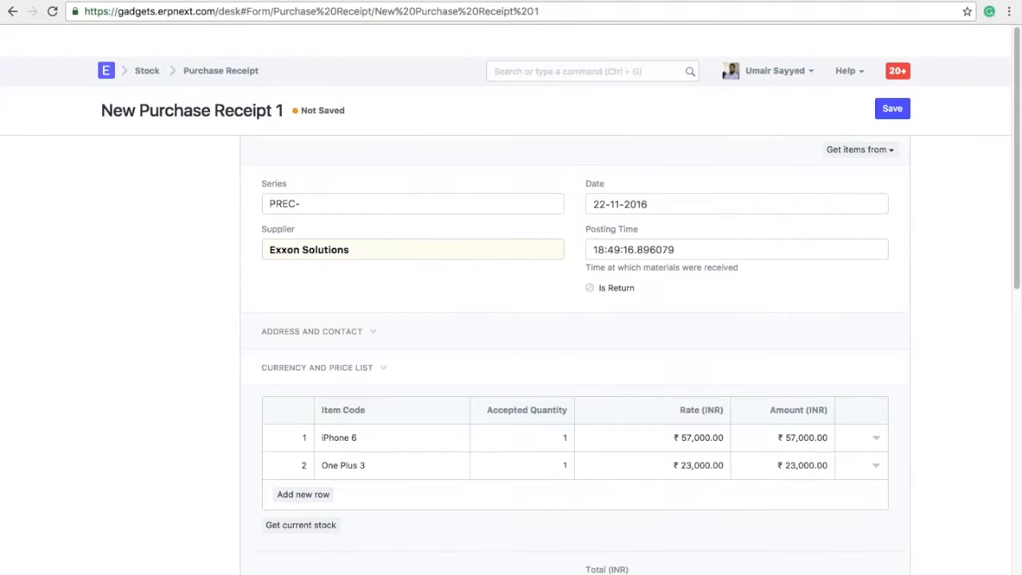
pyautogui.click(892, 77)
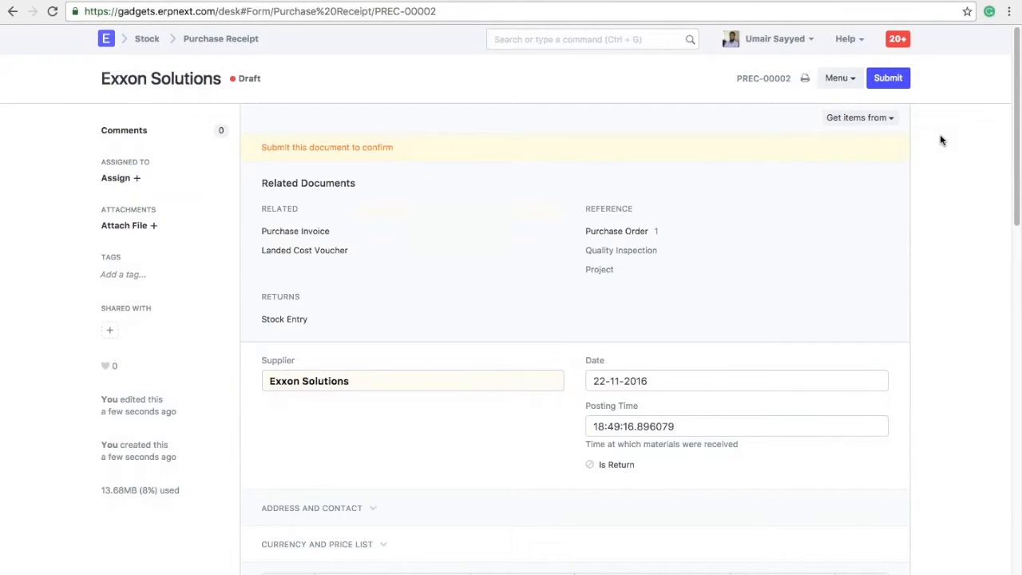
pyautogui.scroll(-4, 900, 224)
pyautogui.scroll(4, 900, 224)
pyautogui.click(888, 78)
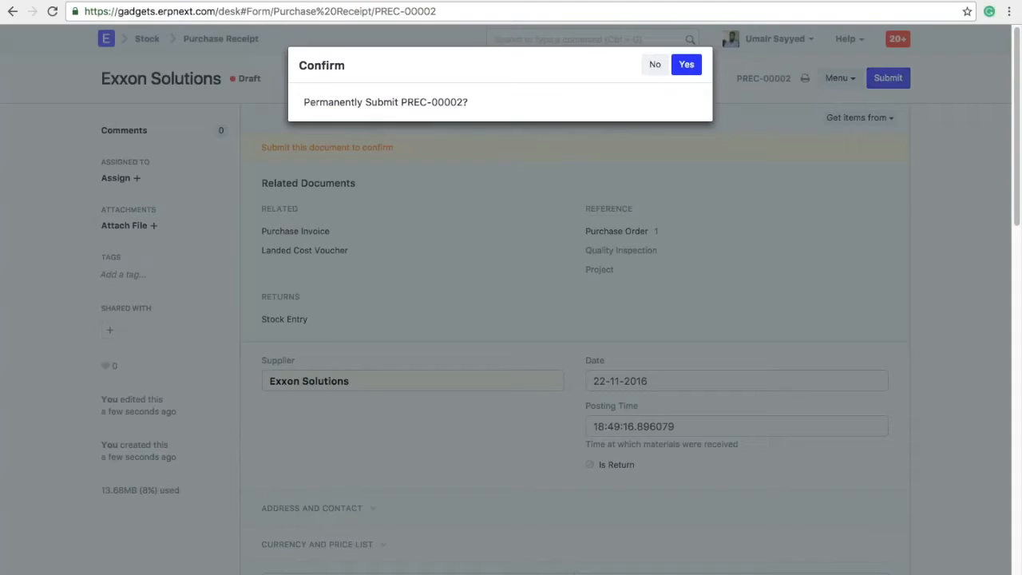
pyautogui.click(687, 64)
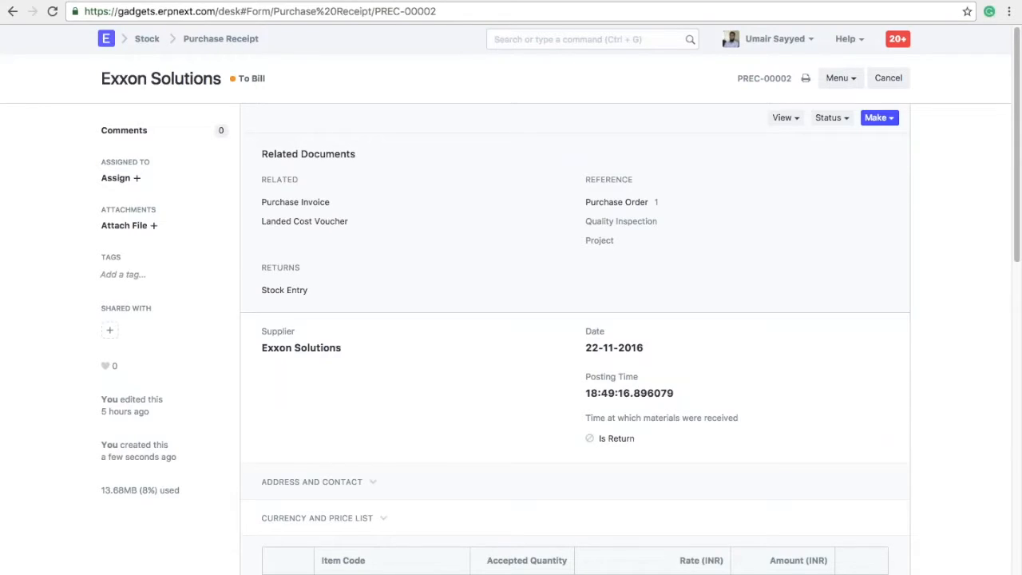
pyautogui.click(783, 118)
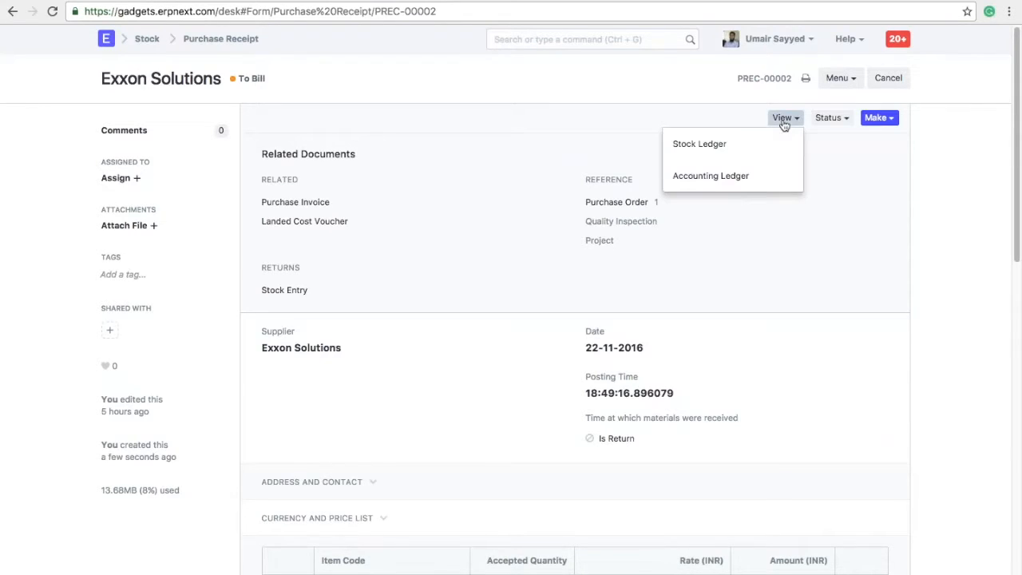
pyautogui.click(736, 152)
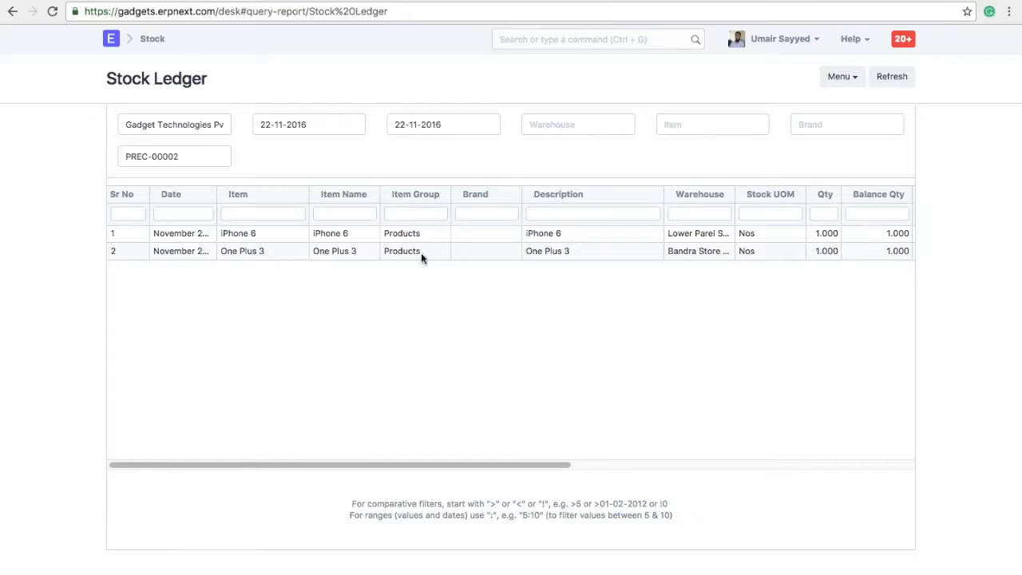
pyautogui.click(12, 11)
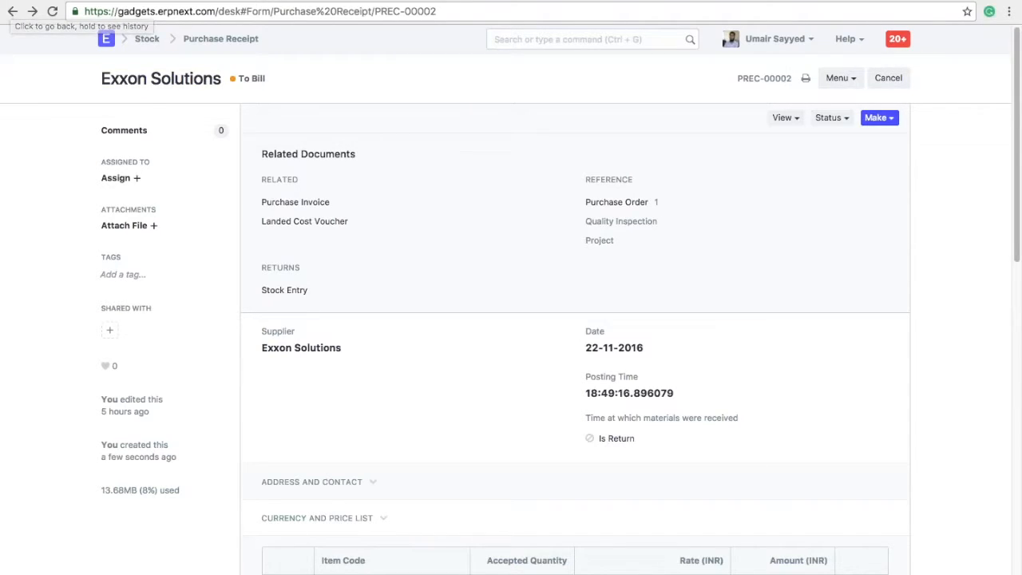
pyautogui.scroll(-3, 575, 339)
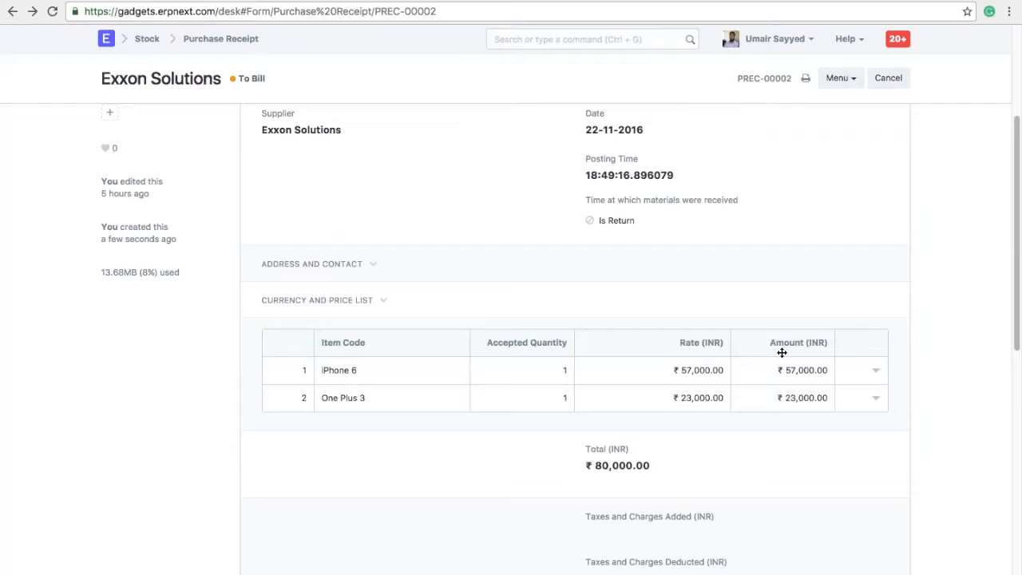
pyautogui.scroll(3, 903, 311)
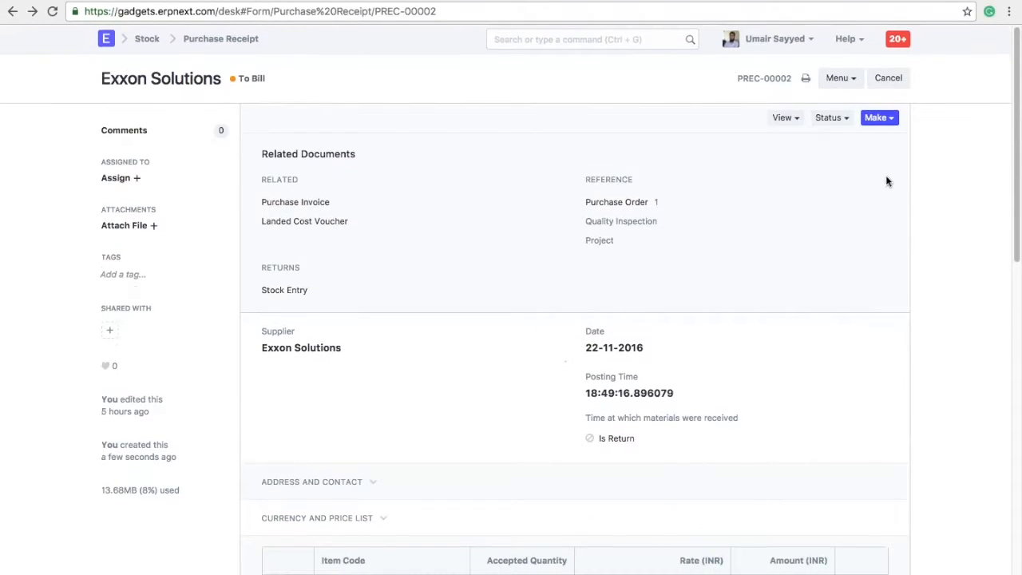
pyautogui.click(882, 120)
# Make a purchase invoice from the receipt, mark it Is Paid, and save.
pyautogui.click(840, 152)
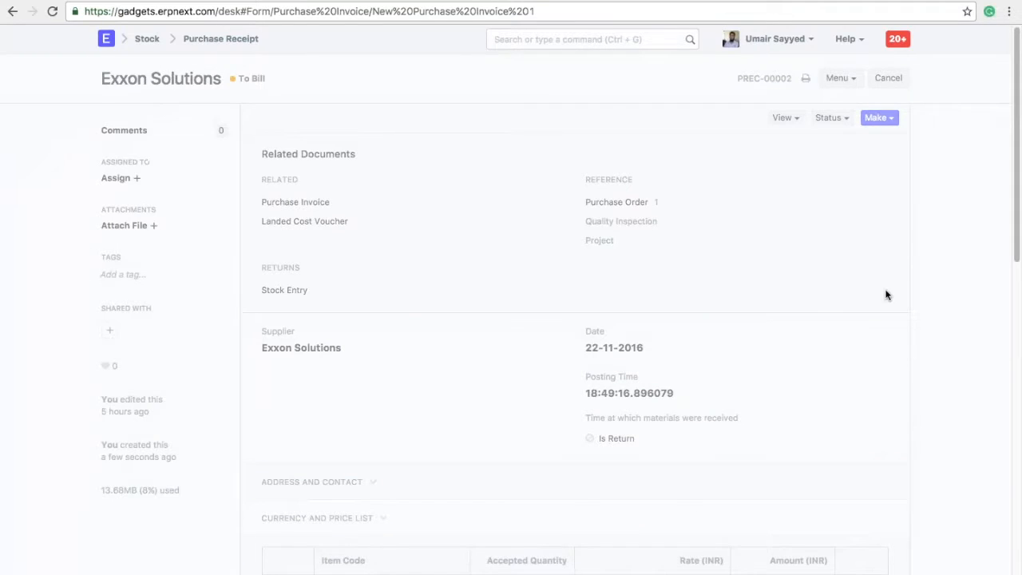
pyautogui.click(266, 288)
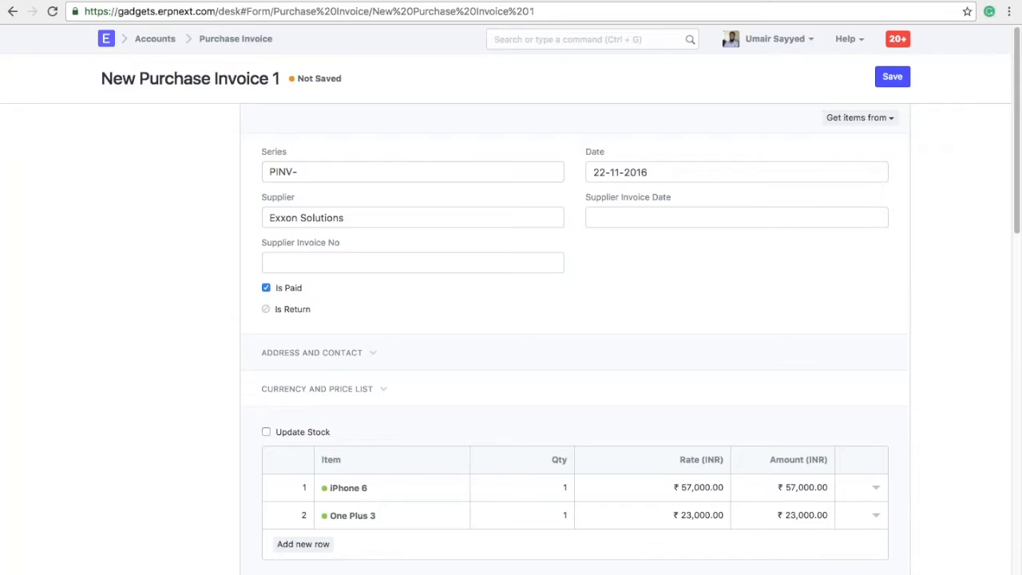
pyautogui.scroll(-2, 575, 336)
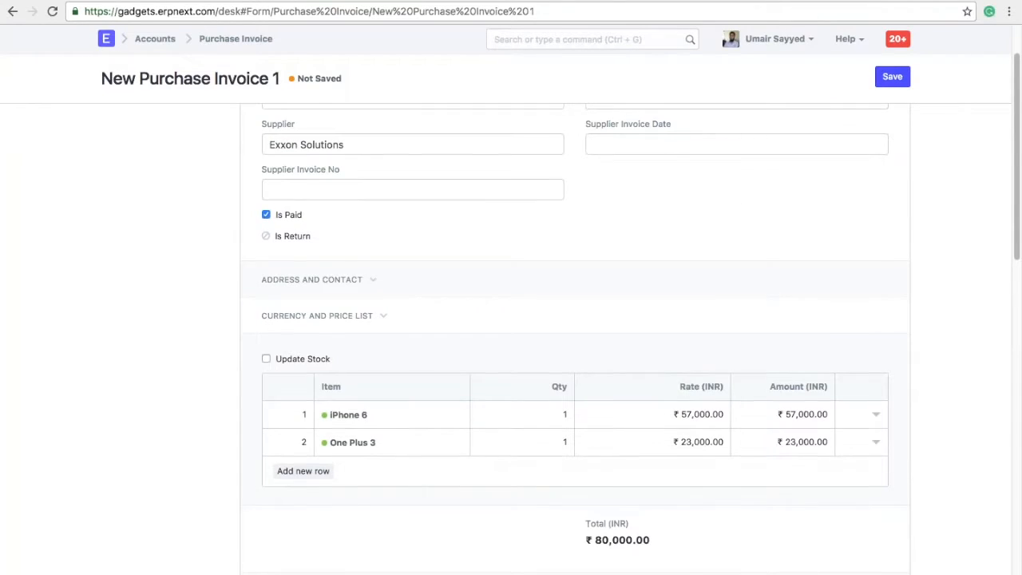
pyautogui.scroll(-10, 575, 336)
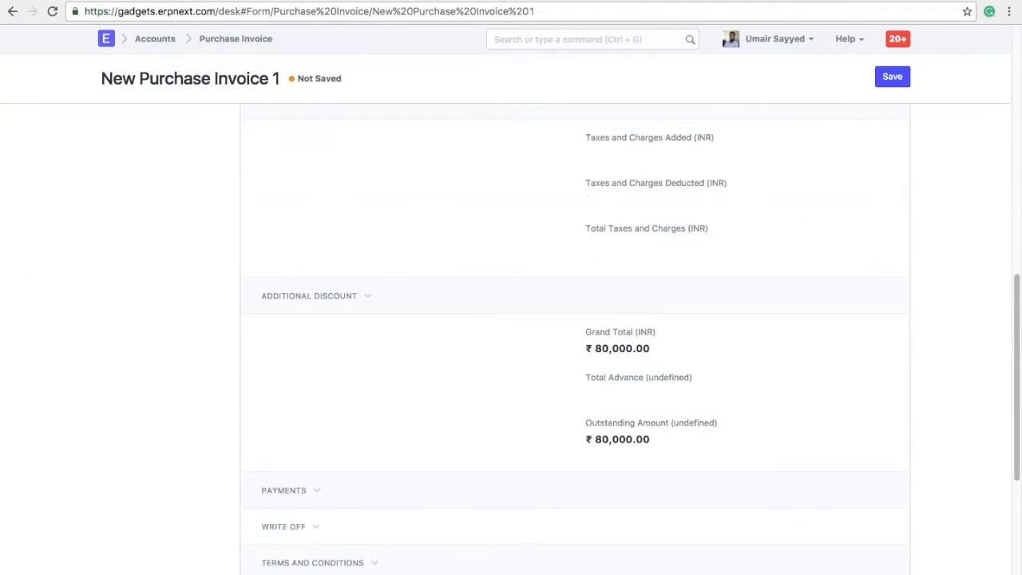
pyautogui.click(893, 77)
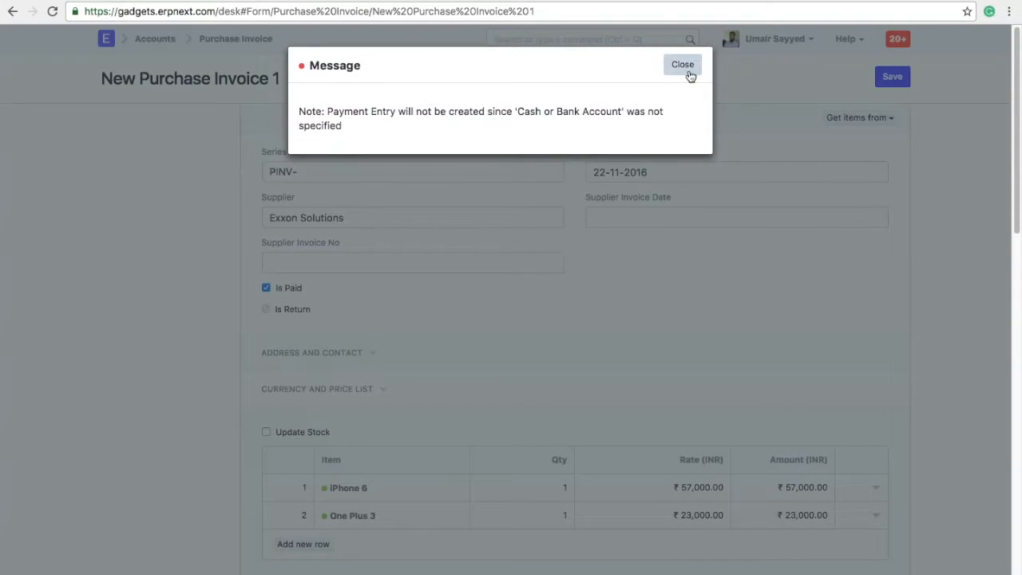
pyautogui.click(683, 65)
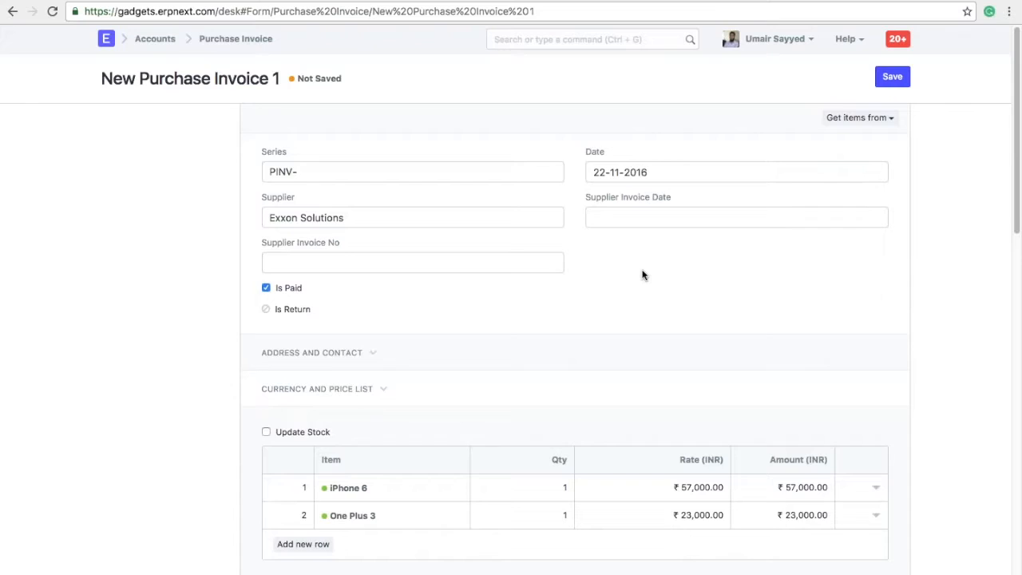
# Record a Cash payment of 80,000.00 from Cash - GTPL and save the invoice.
pyautogui.scroll(-10, 642, 274)
pyautogui.scroll(-3, 643, 275)
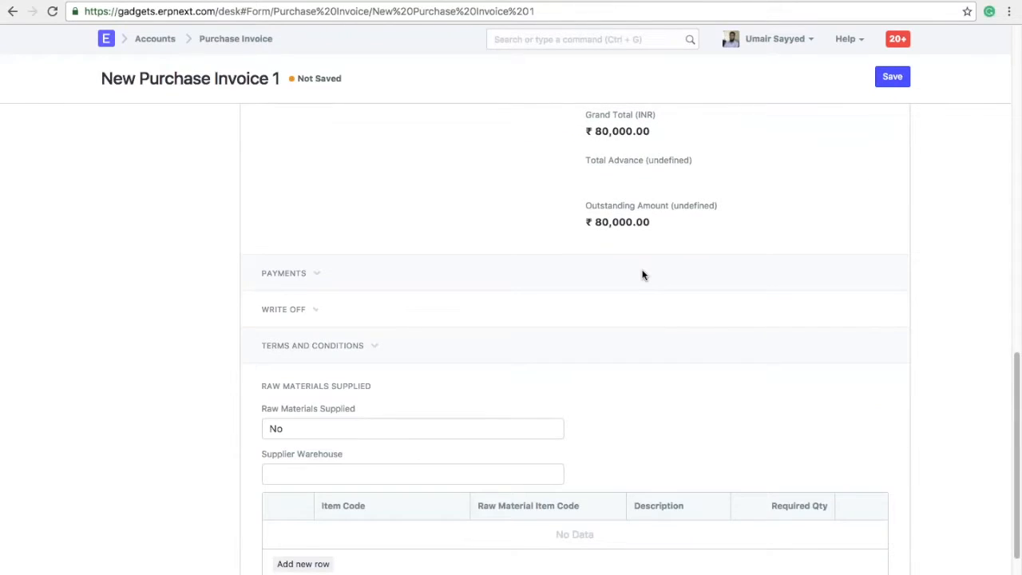
pyautogui.click(284, 274)
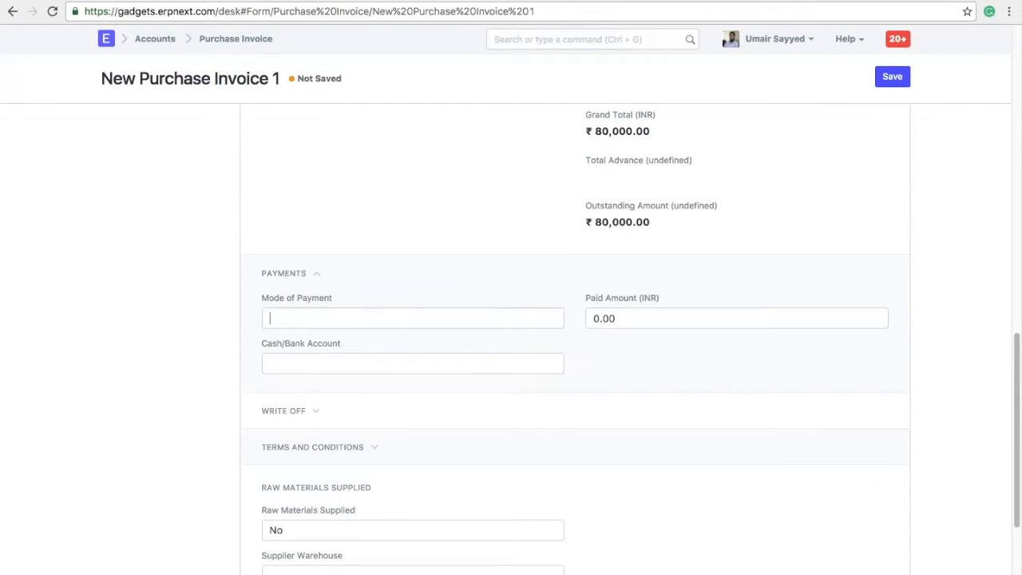
pyautogui.click(369, 320)
pyautogui.click(308, 432)
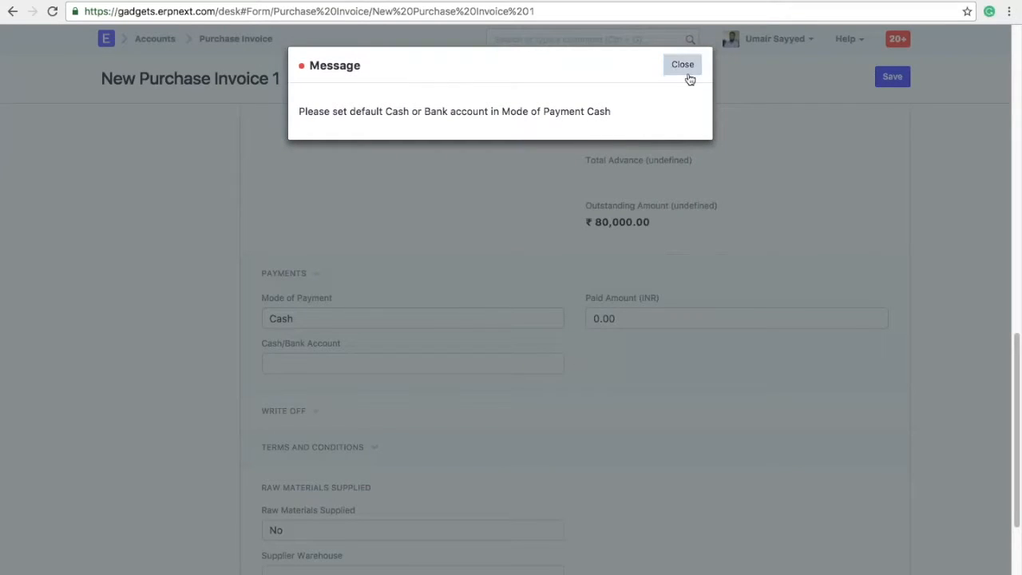
pyautogui.click(681, 66)
pyautogui.click(379, 365)
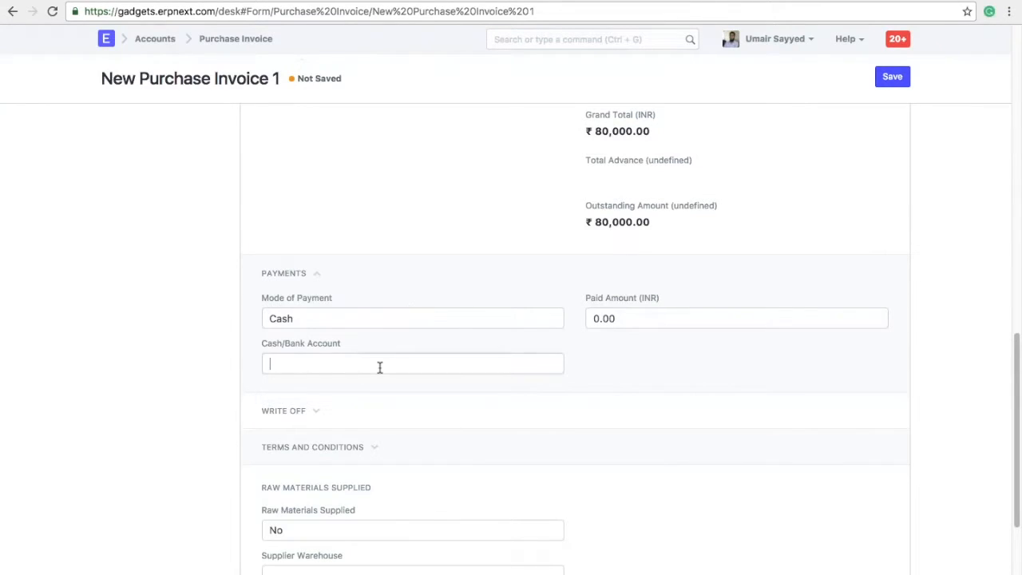
pyautogui.write('cas')
pyautogui.click(416, 391)
pyautogui.press('Tab')
pyautogui.write('80000')
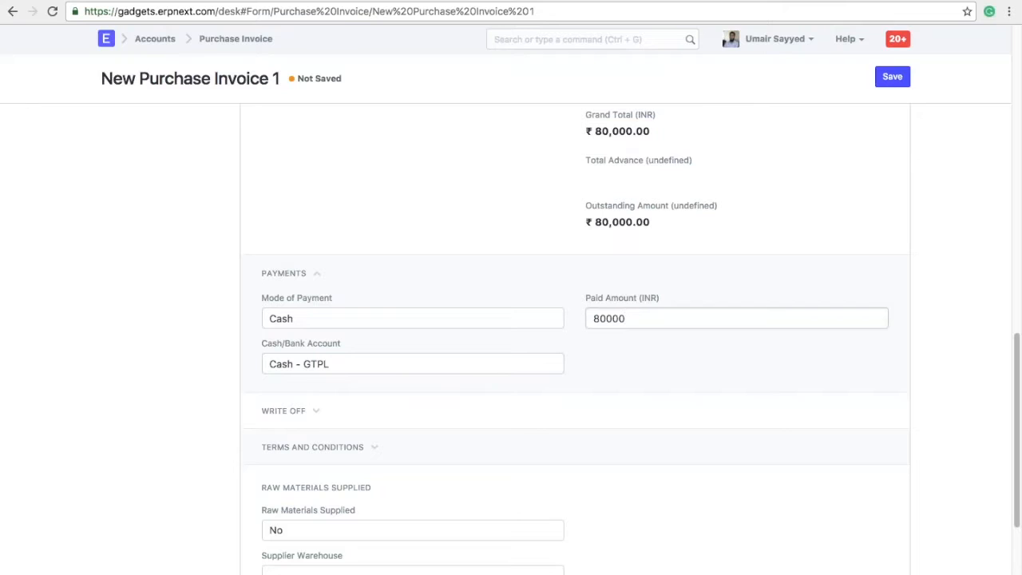
pyautogui.click(728, 371)
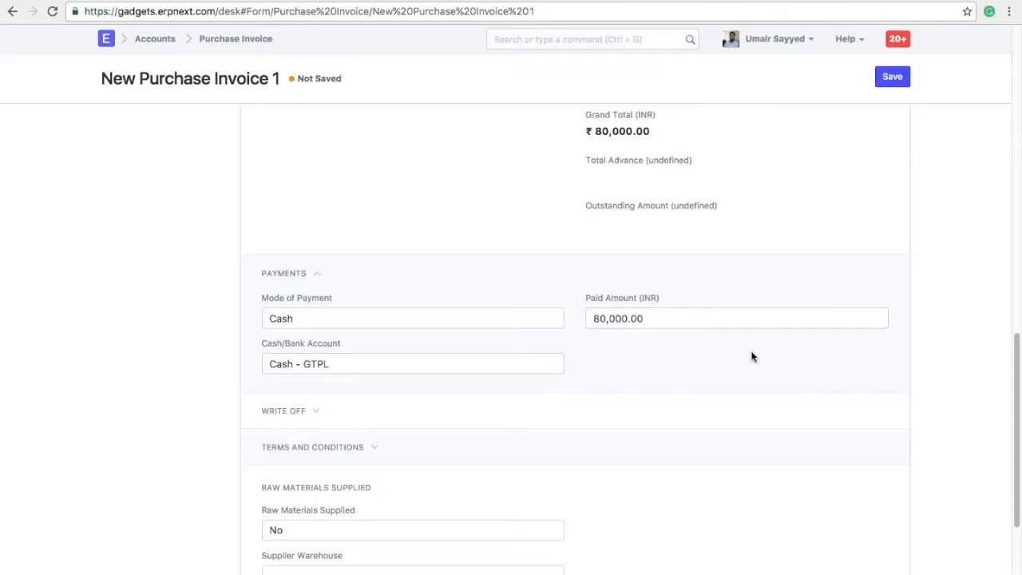
pyautogui.click(893, 83)
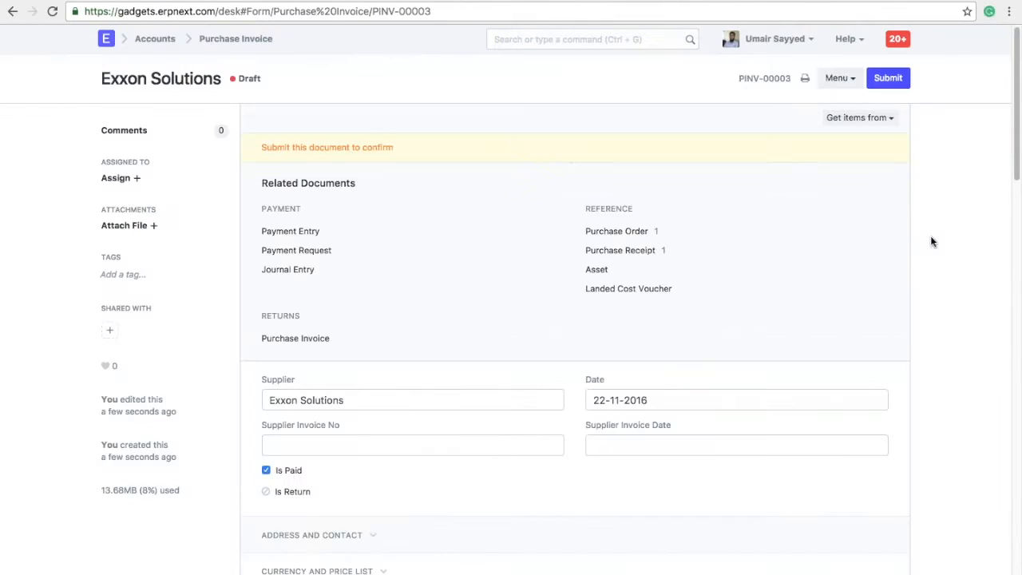
# Submit purchase invoice PINV-00003, then return to the desk and open the overview of all modules.
pyautogui.click(888, 78)
pyautogui.click(684, 64)
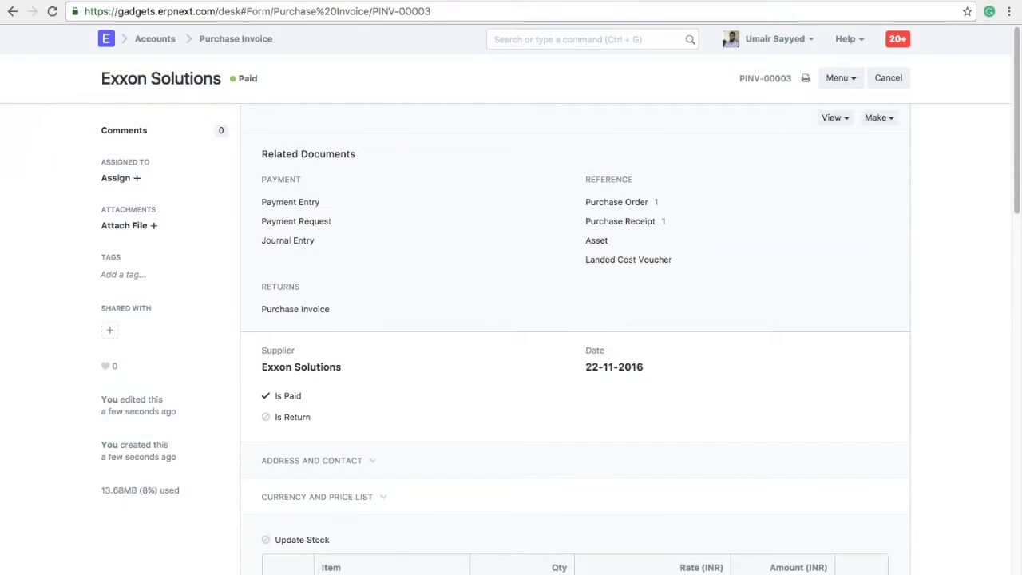
pyautogui.click(13, 11)
pyautogui.click(106, 39)
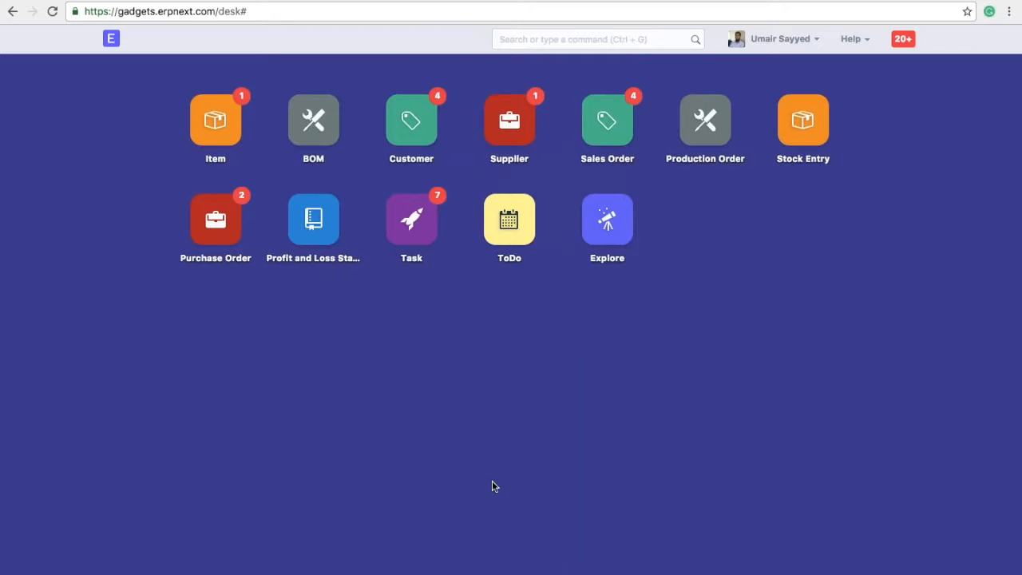
pyautogui.click(628, 236)
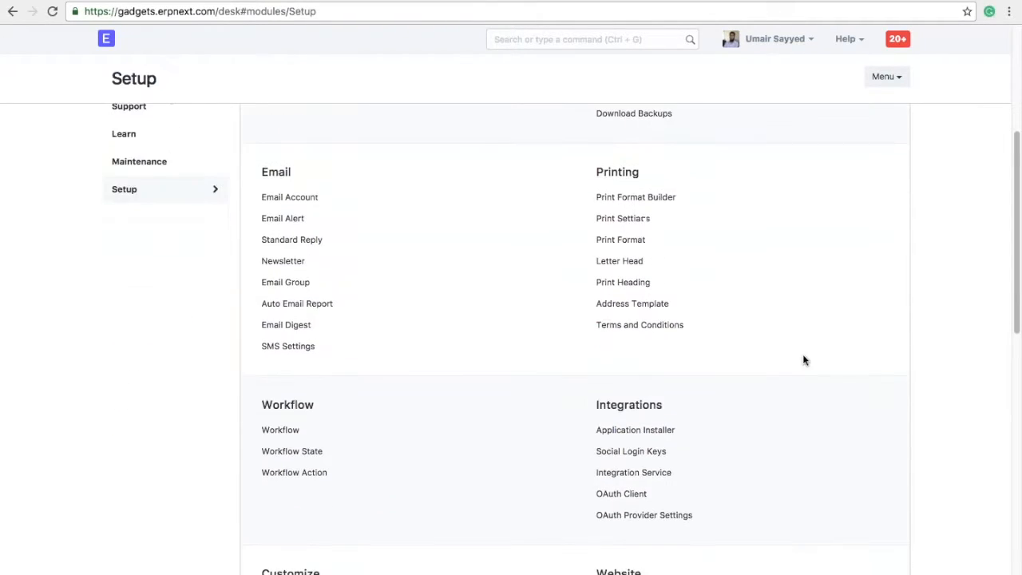
# Search 'pos' in the awesome bar to open the Point of Sale screen.
pyautogui.scroll(-3, 804, 358)
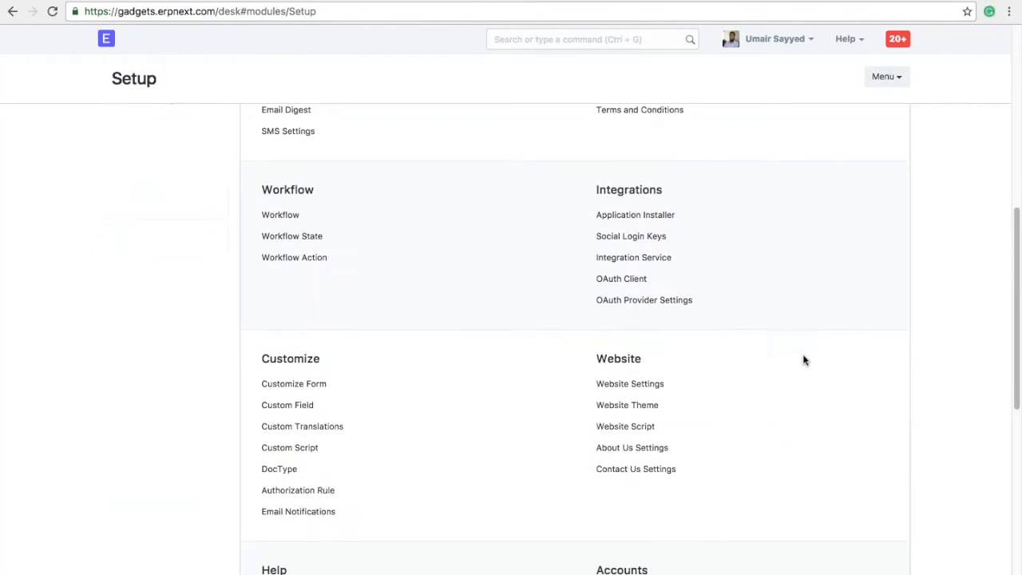
pyautogui.scroll(6, 701, 212)
pyautogui.click(635, 40)
pyautogui.write('pos')
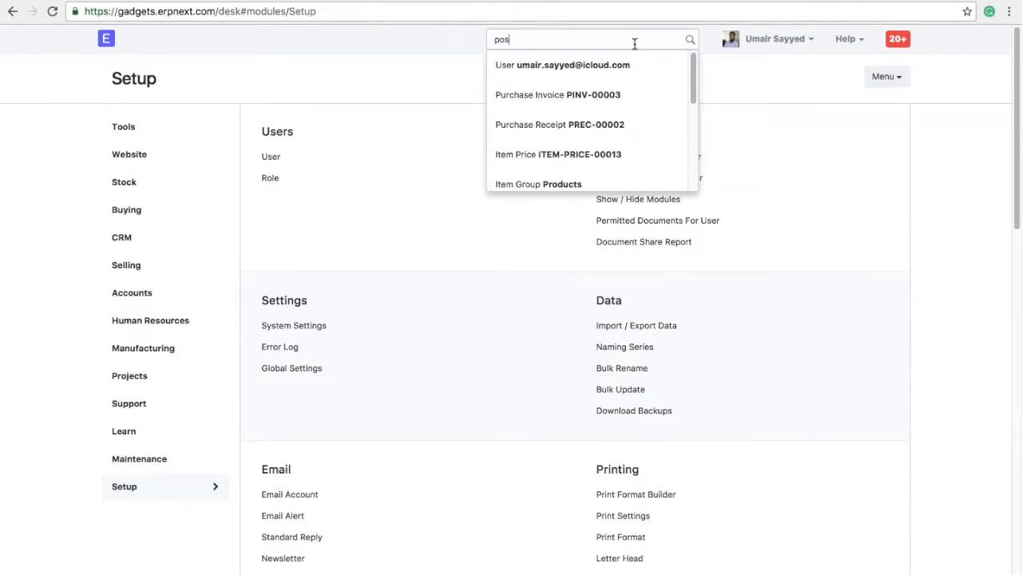
pyautogui.press('Return')
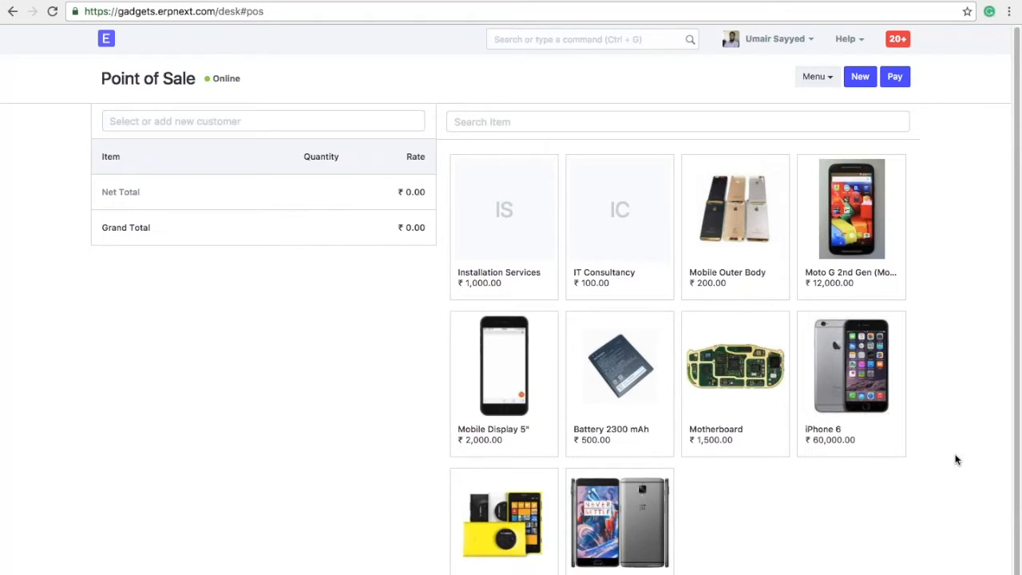
# Open a new POS Profile form from the POS Profile list.
pyautogui.click(661, 39)
pyautogui.write('po')
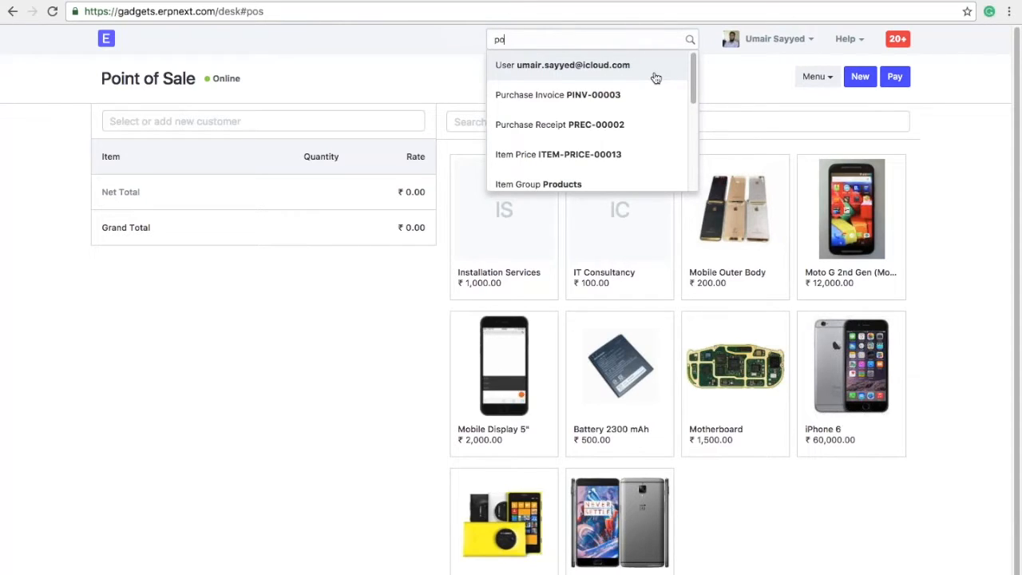
pyautogui.write('s')
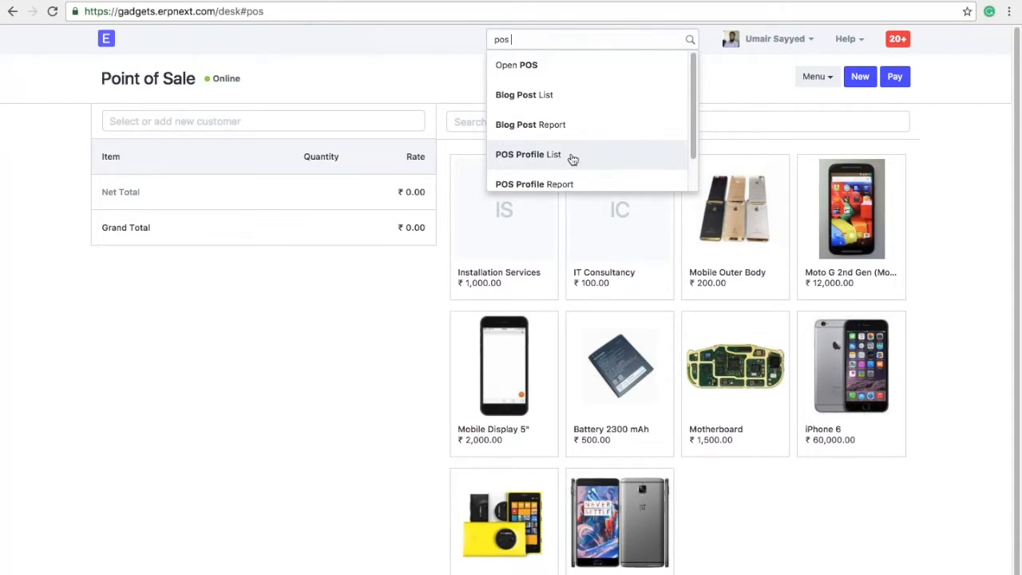
pyautogui.click(572, 159)
pyautogui.click(563, 279)
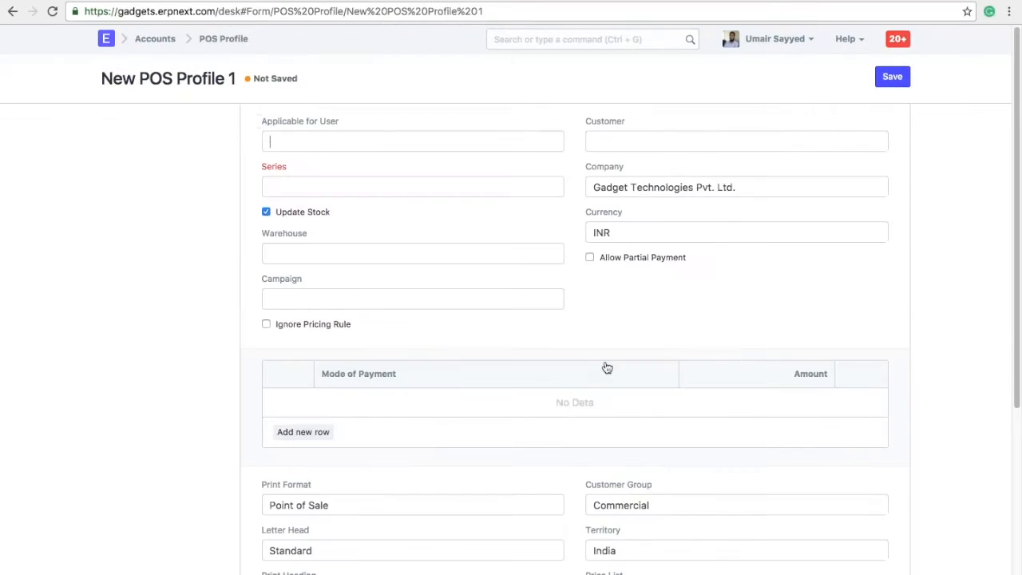
# Assign the profile to the demo user, with series SINV-RET- and warehouse Bandra Store - GTPL.
pyautogui.click(399, 142)
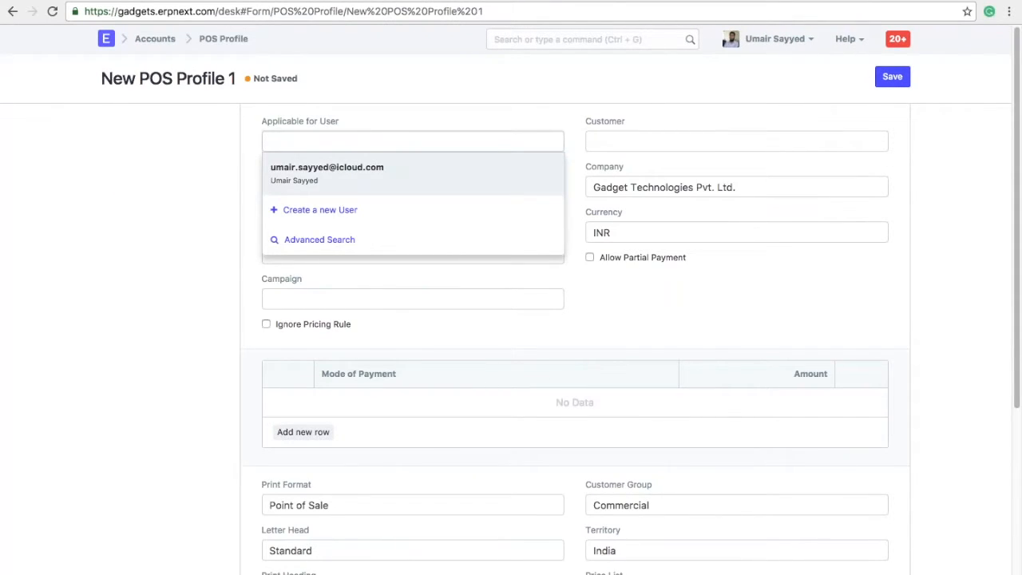
pyautogui.click(203, 195)
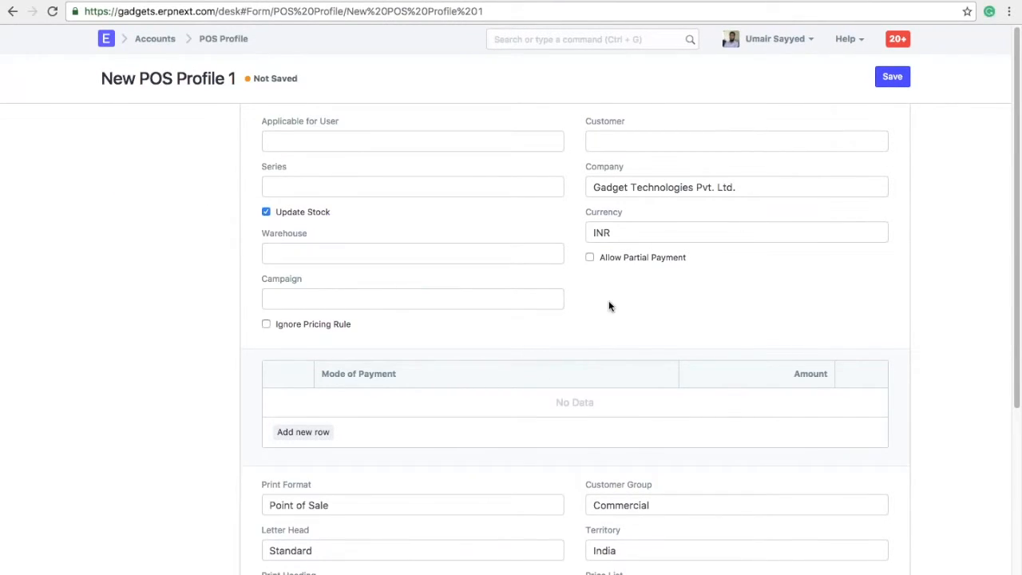
pyautogui.scroll(-4, 609, 301)
pyautogui.scroll(4, 608, 301)
pyautogui.press('Tab')
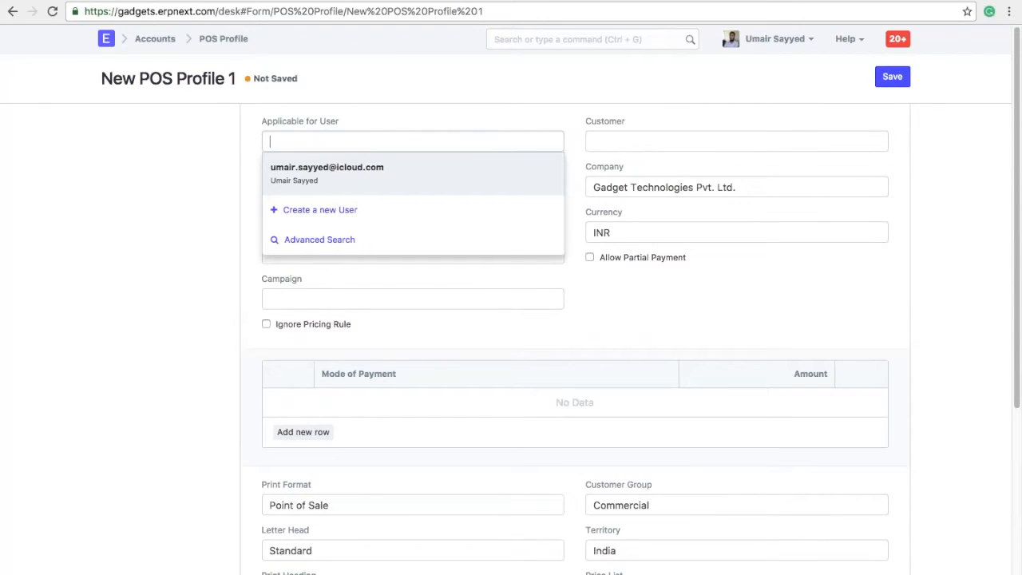
pyautogui.click(404, 178)
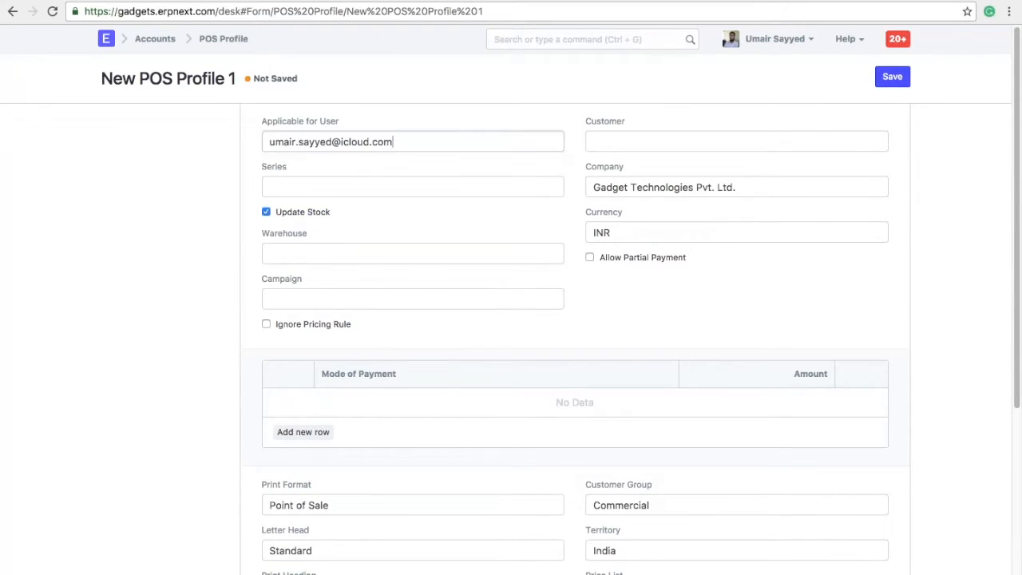
pyautogui.click(395, 190)
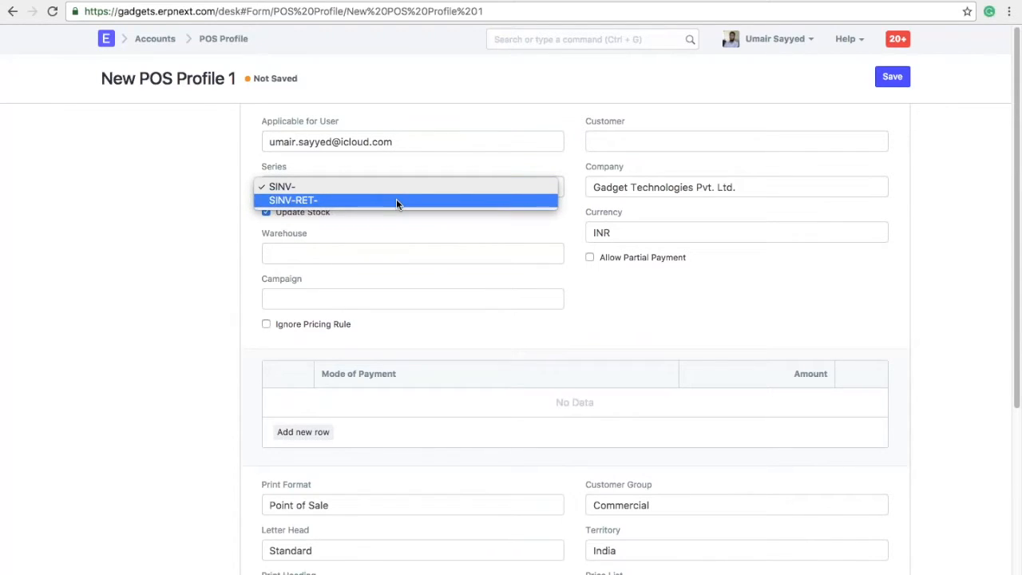
pyautogui.click(396, 199)
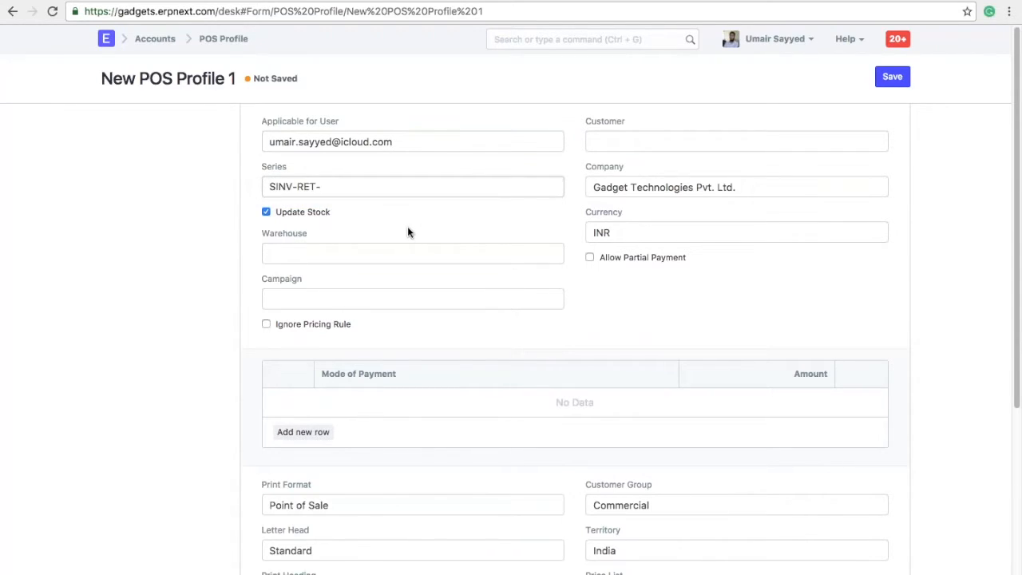
pyautogui.click(376, 253)
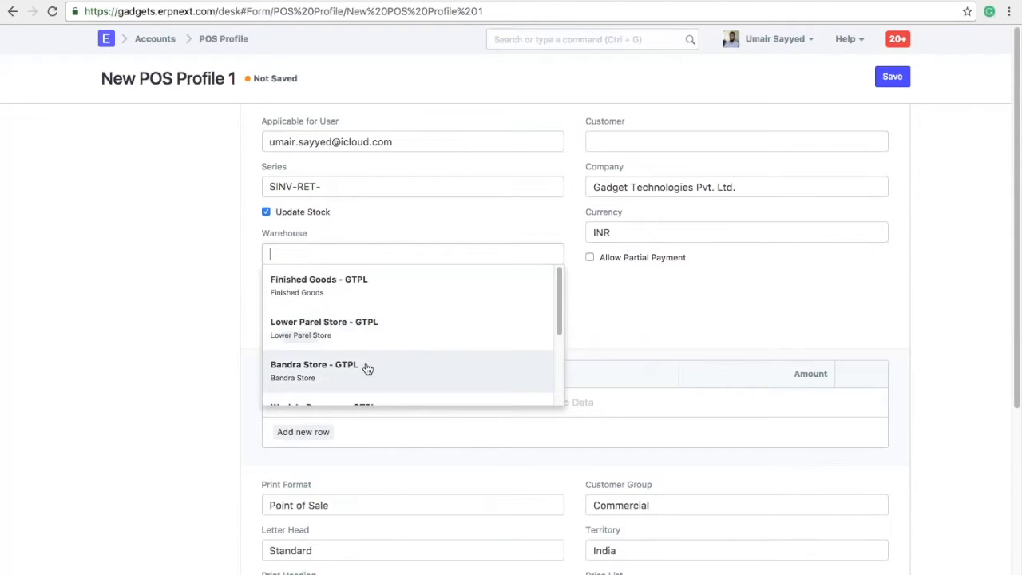
pyautogui.click(366, 368)
pyautogui.click(397, 298)
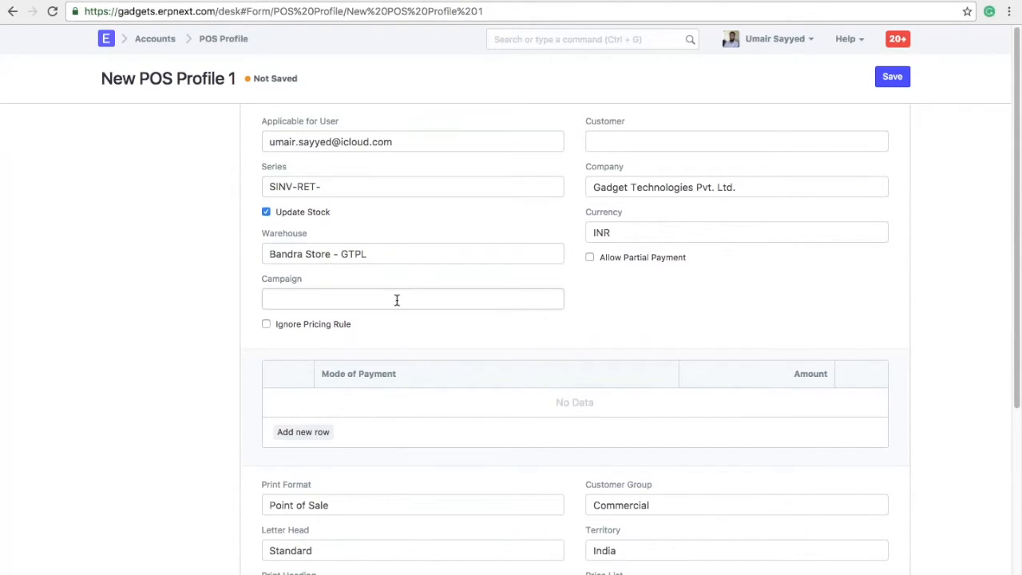
# Browse the customer list, then close it and leave the profile's customer empty.
pyautogui.click(644, 314)
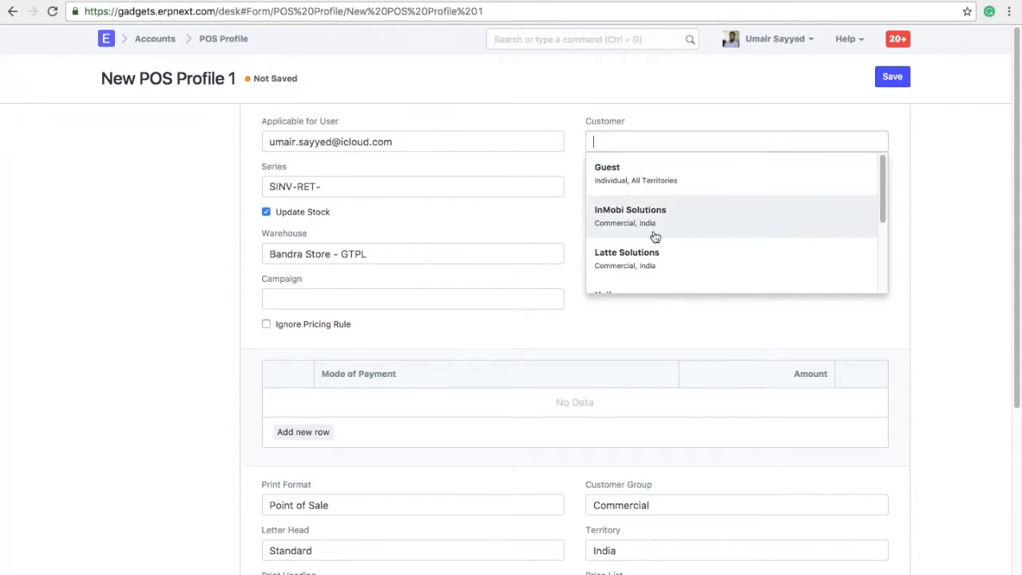
pyautogui.scroll(-3, 655, 236)
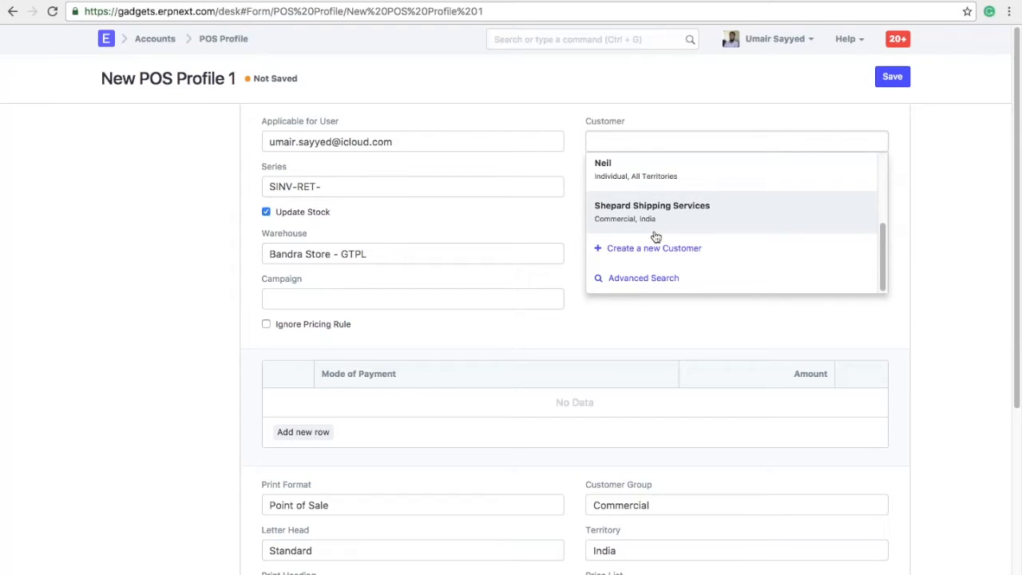
pyautogui.scroll(3, 654, 239)
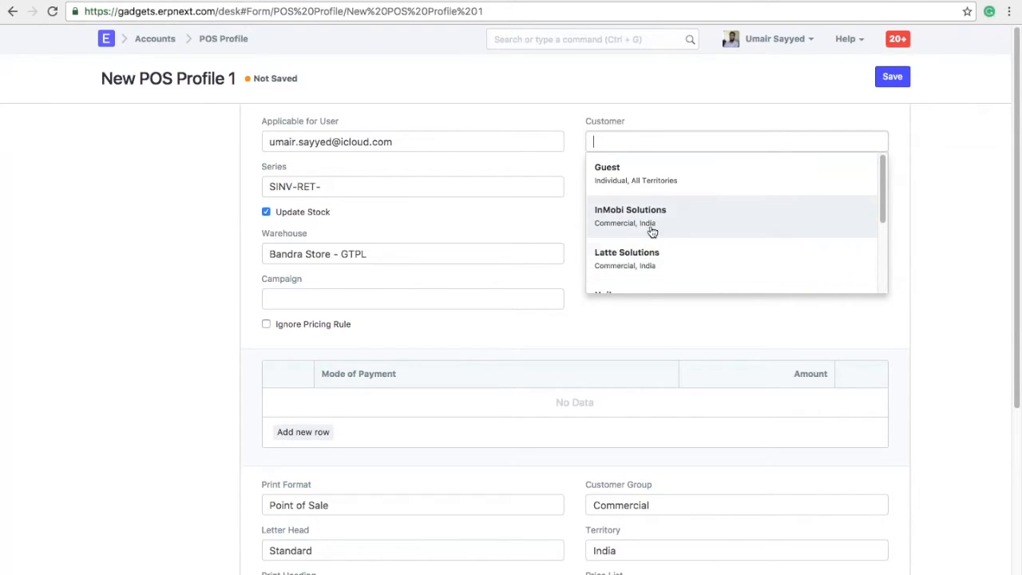
pyautogui.scroll(-3, 652, 231)
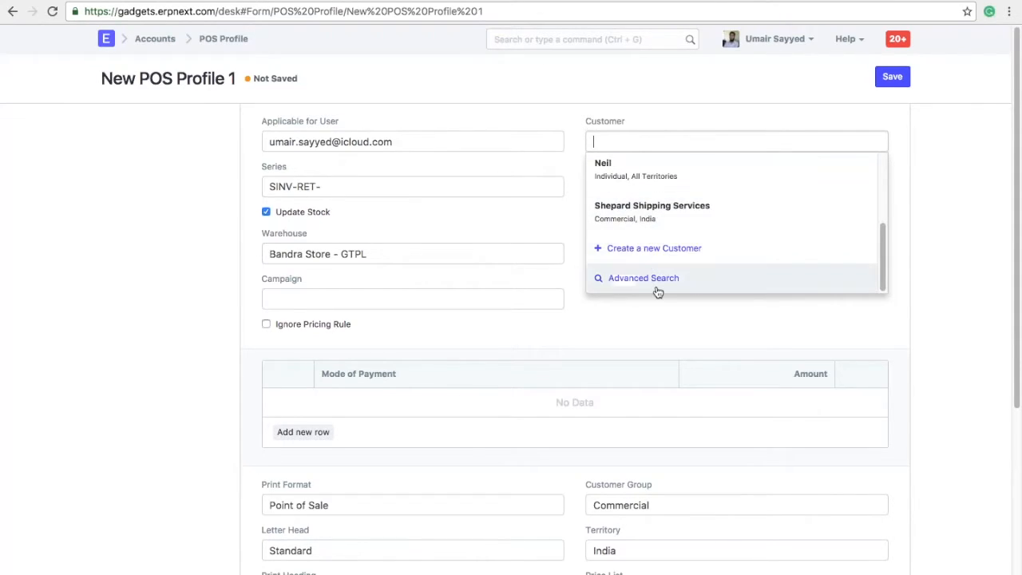
pyautogui.click(652, 278)
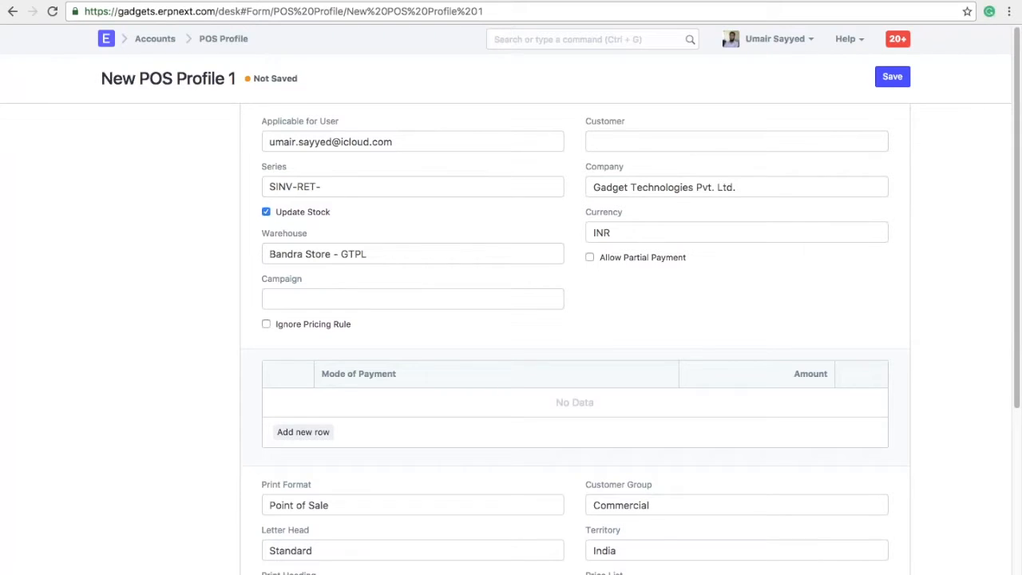
pyautogui.scroll(-3, 575, 319)
# Add three Mode of Payment rows: Cash, Credit Card and Cheque.
pyautogui.click(317, 325)
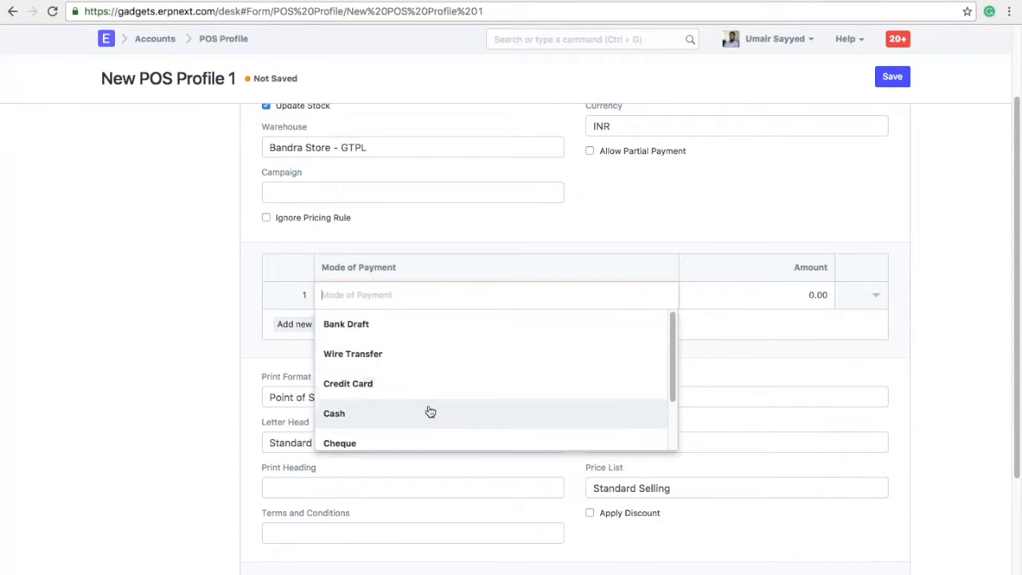
pyautogui.click(428, 410)
pyautogui.click(303, 365)
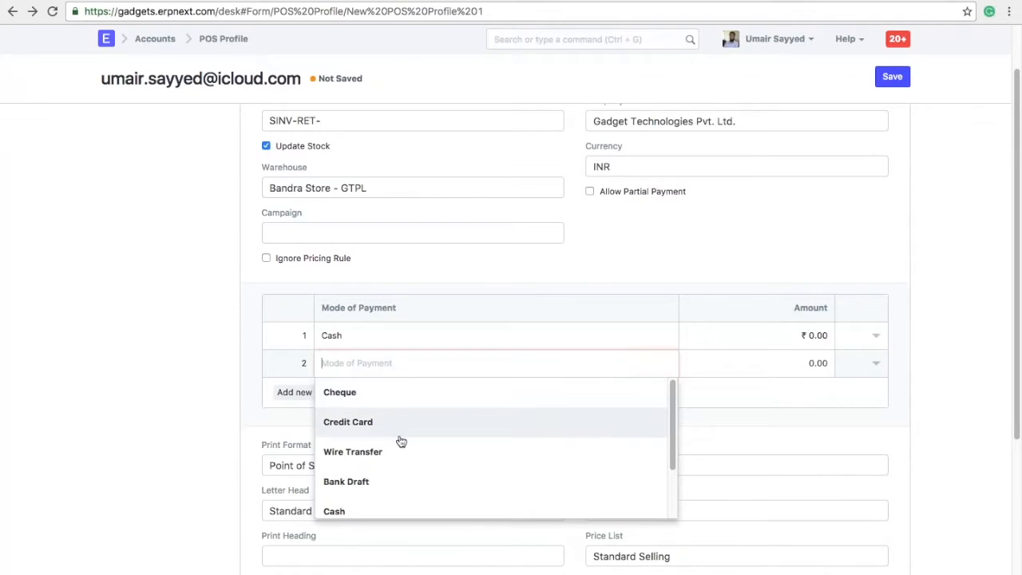
pyautogui.click(400, 430)
pyautogui.click(308, 392)
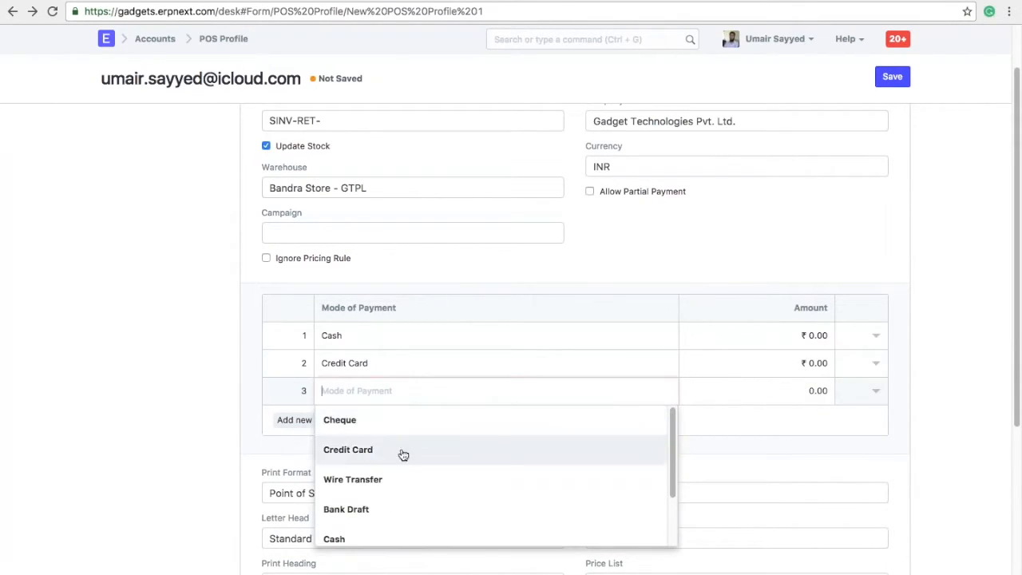
pyautogui.click(401, 491)
pyautogui.tripleClick(388, 392)
pyautogui.write('ch')
pyautogui.click(450, 411)
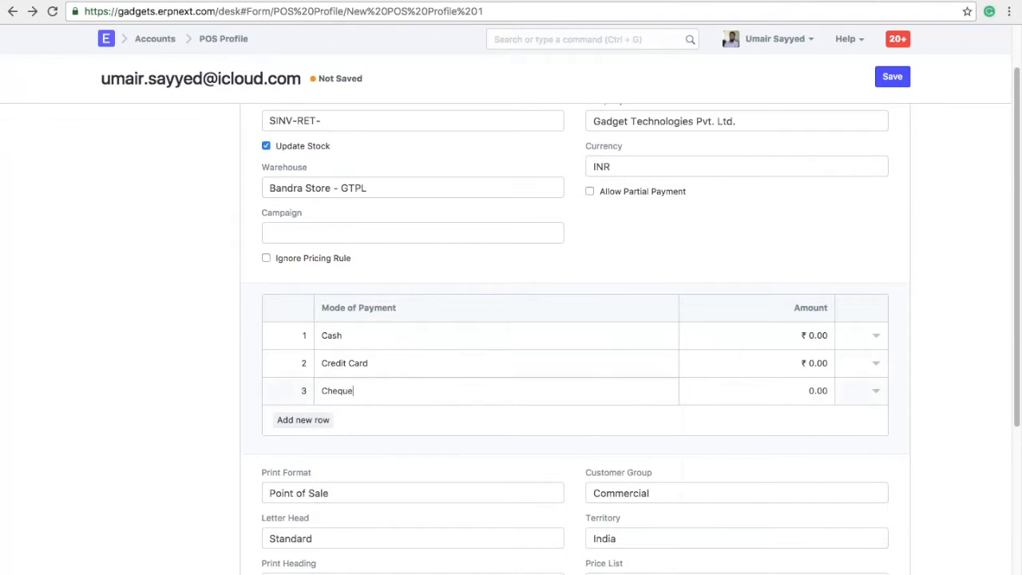
pyautogui.scroll(-3, 449, 411)
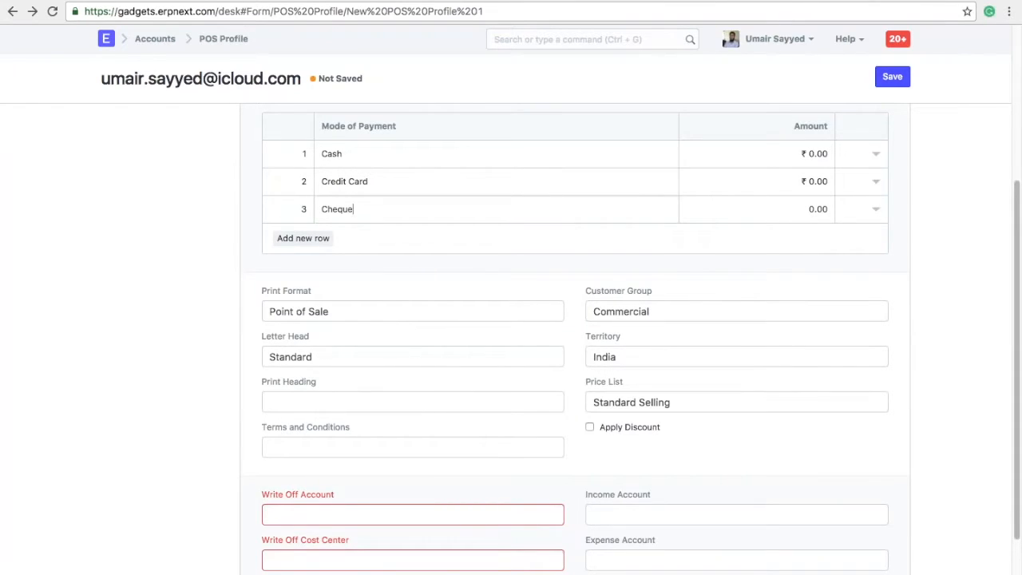
pyautogui.scroll(-1, 575, 335)
# Set write-off account to Round Off - GTPL and write-off cost center to Main - GTPL.
pyautogui.click(413, 439)
pyautogui.scroll(-1, 426, 431)
pyautogui.write('rou')
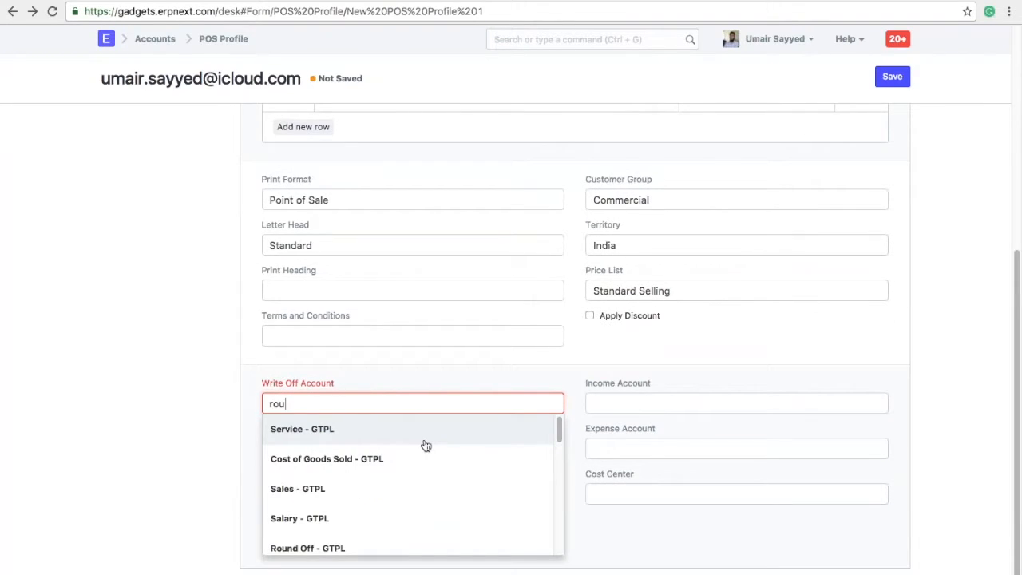
pyautogui.click(376, 429)
pyautogui.click(378, 445)
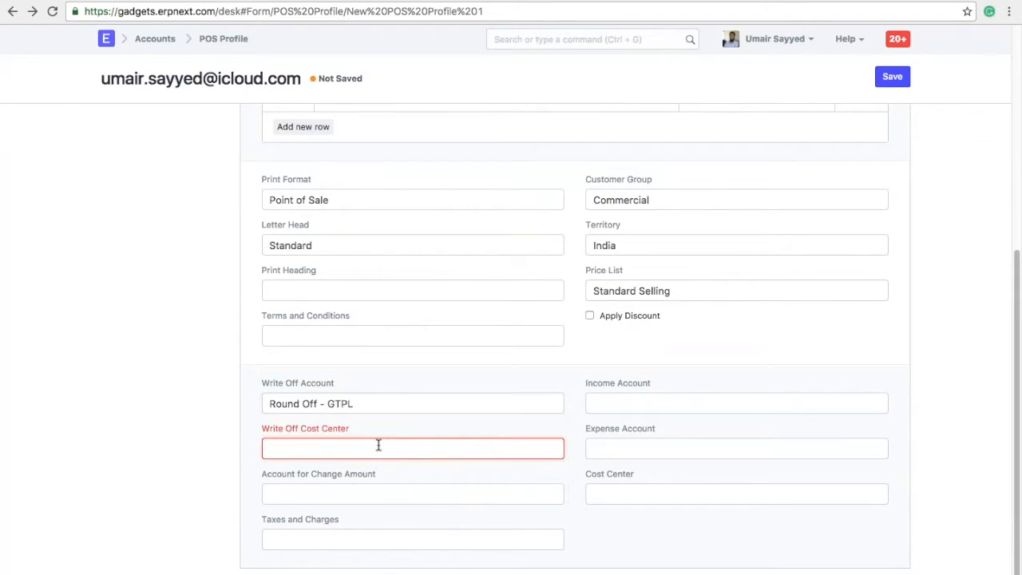
pyautogui.click(372, 478)
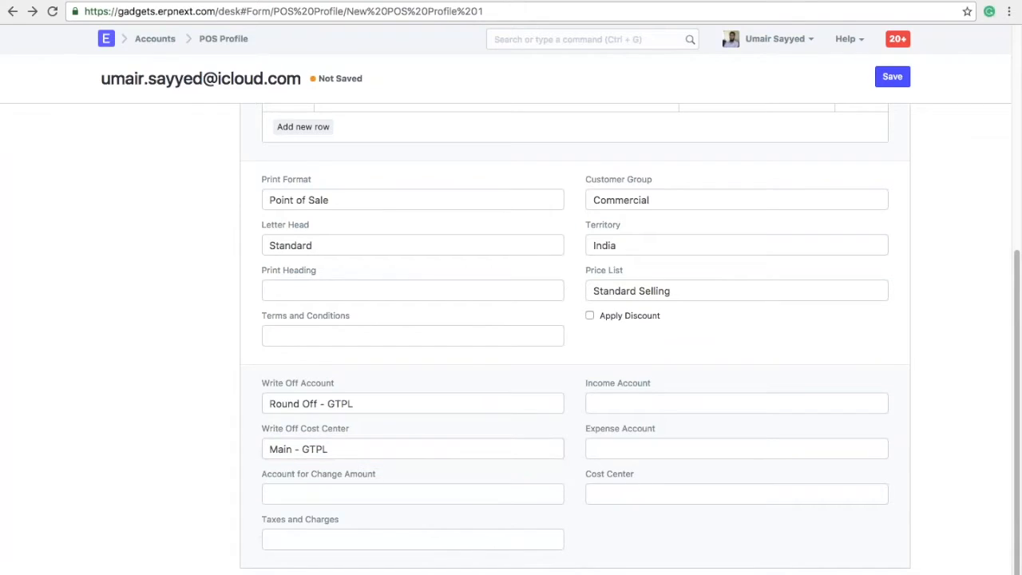
# Leave the Income Account empty and save the POS Profile.
pyautogui.click(684, 394)
pyautogui.write('sales')
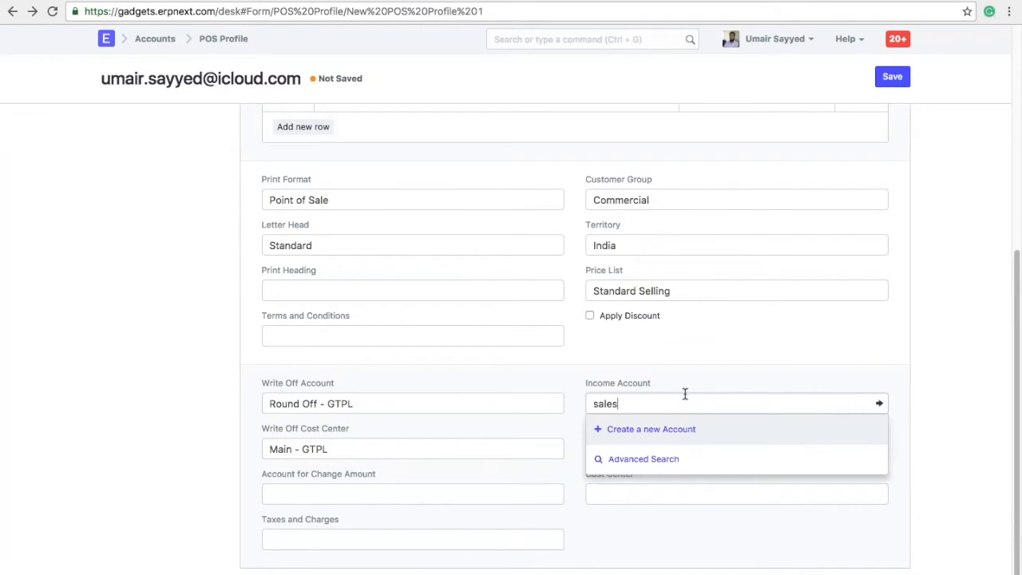
pyautogui.press('super+a')
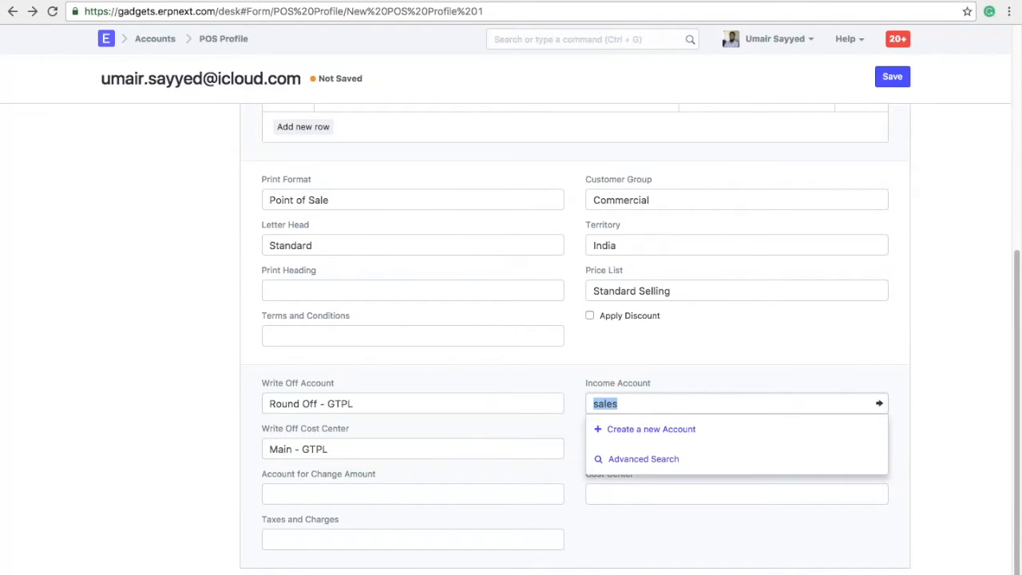
pyautogui.press('BackSpace')
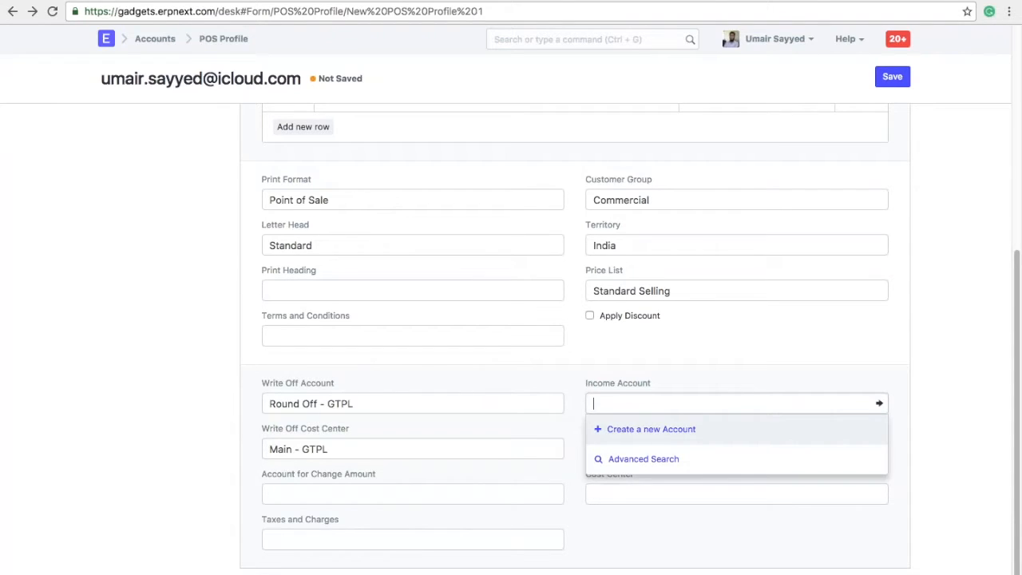
pyautogui.press('Escape')
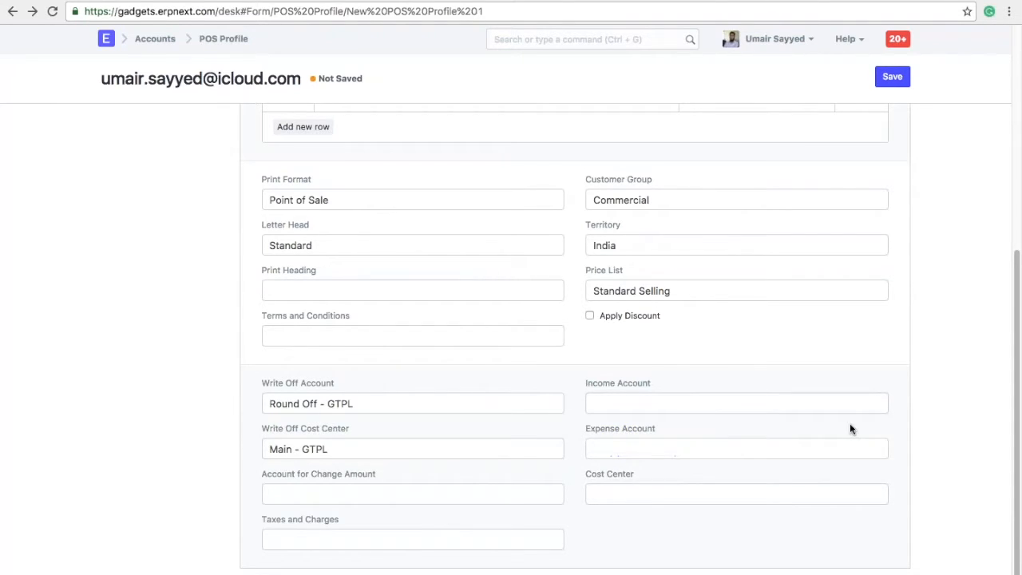
pyautogui.scroll(9, 850, 429)
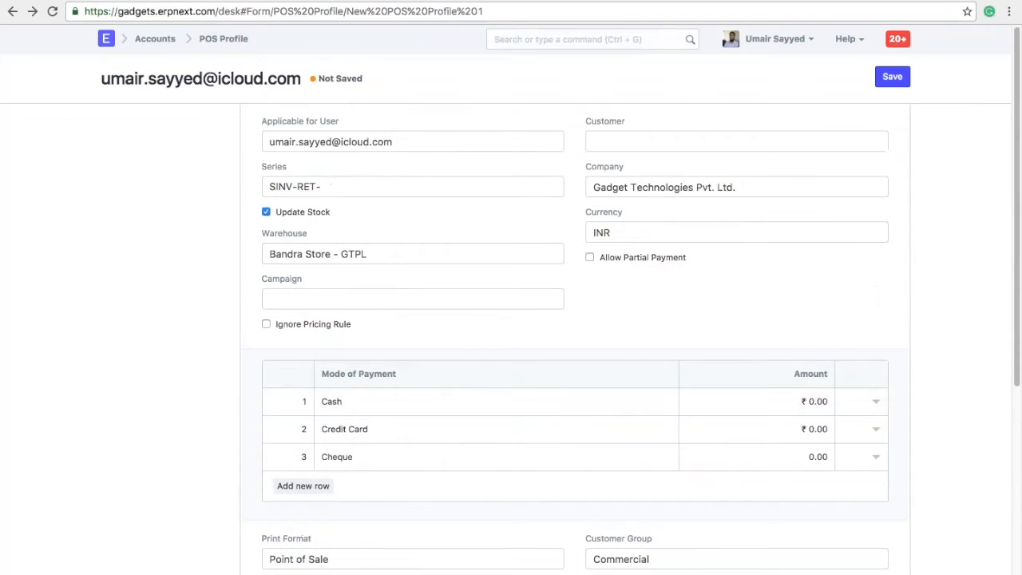
pyautogui.click(893, 77)
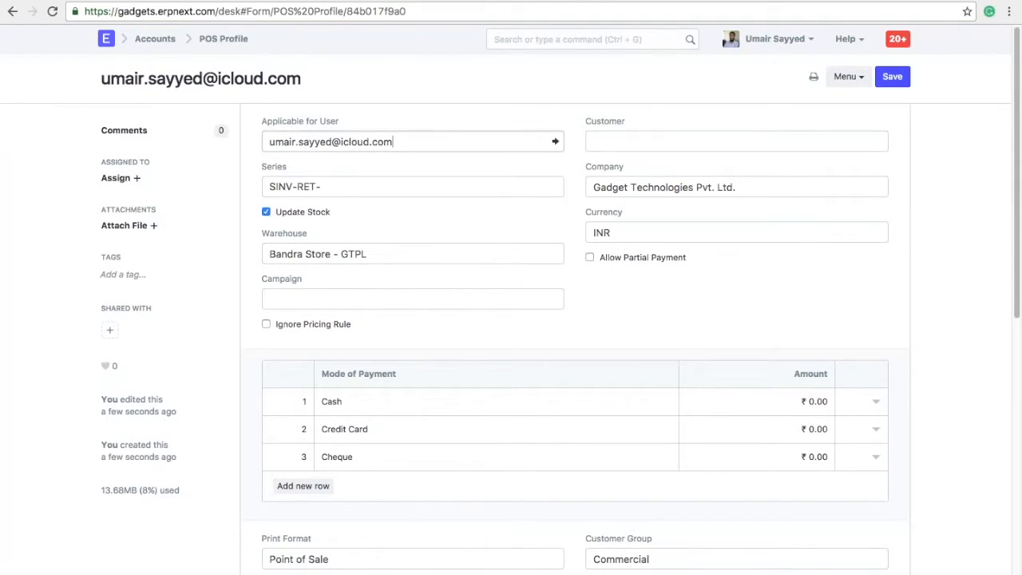
pyautogui.scroll(-11, 559, 335)
# Set the profile's Taxes and Charges to GST 5 - GTPL and save it.
pyautogui.scroll(7, 559, 335)
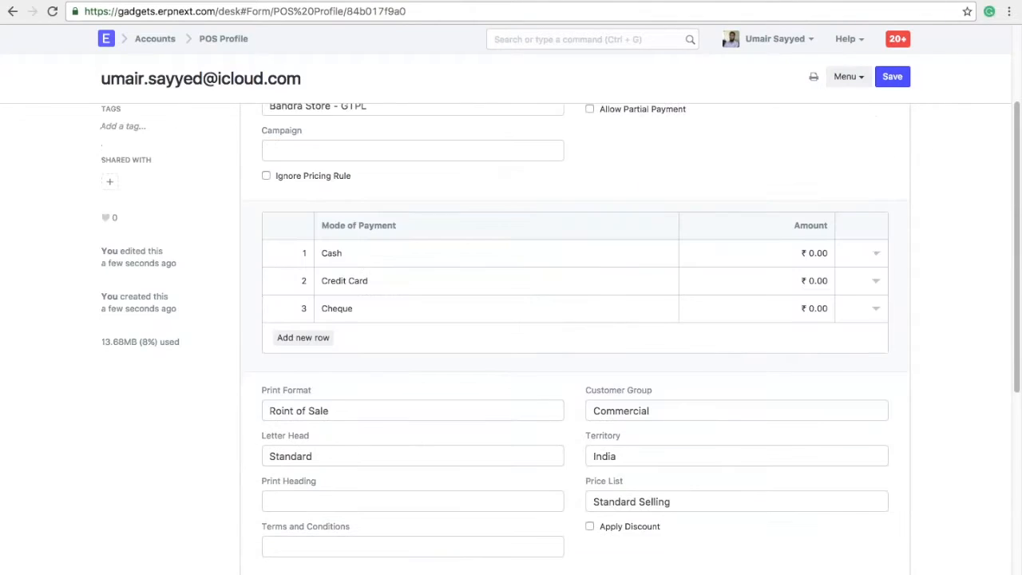
pyautogui.scroll(4, 559, 336)
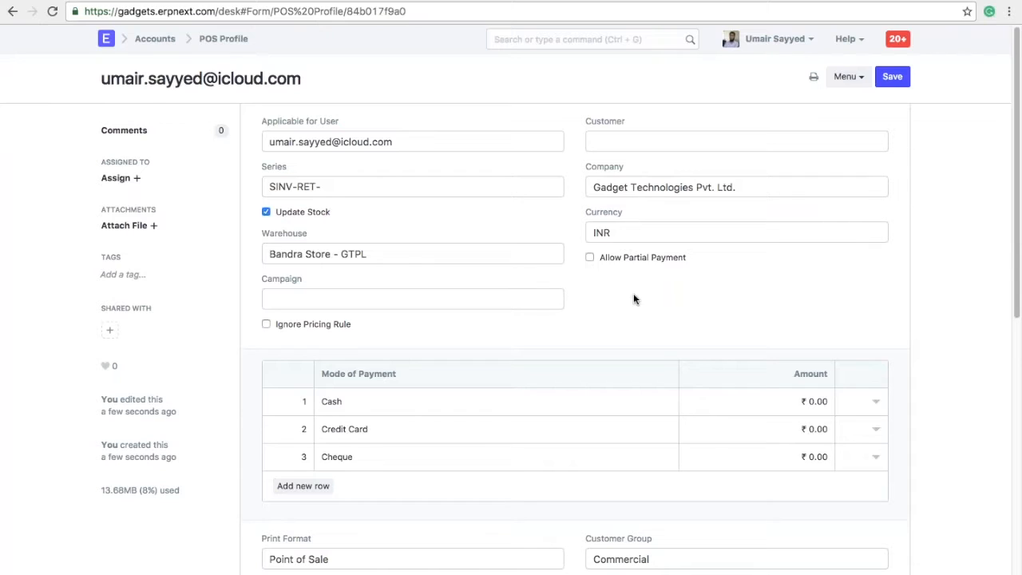
pyautogui.scroll(-10, 925, 416)
pyautogui.click(477, 469)
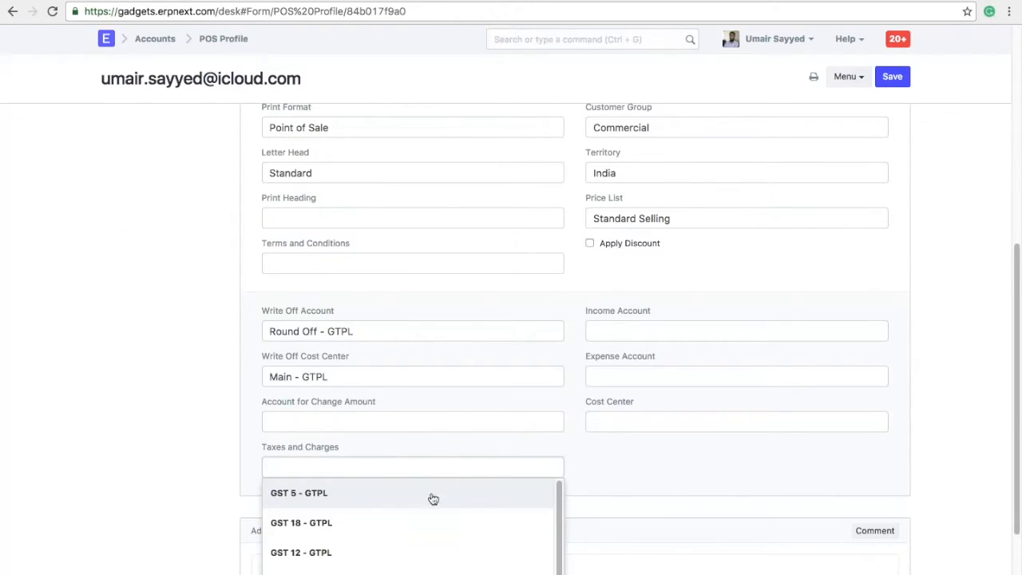
pyautogui.click(433, 495)
pyautogui.scroll(10, 926, 319)
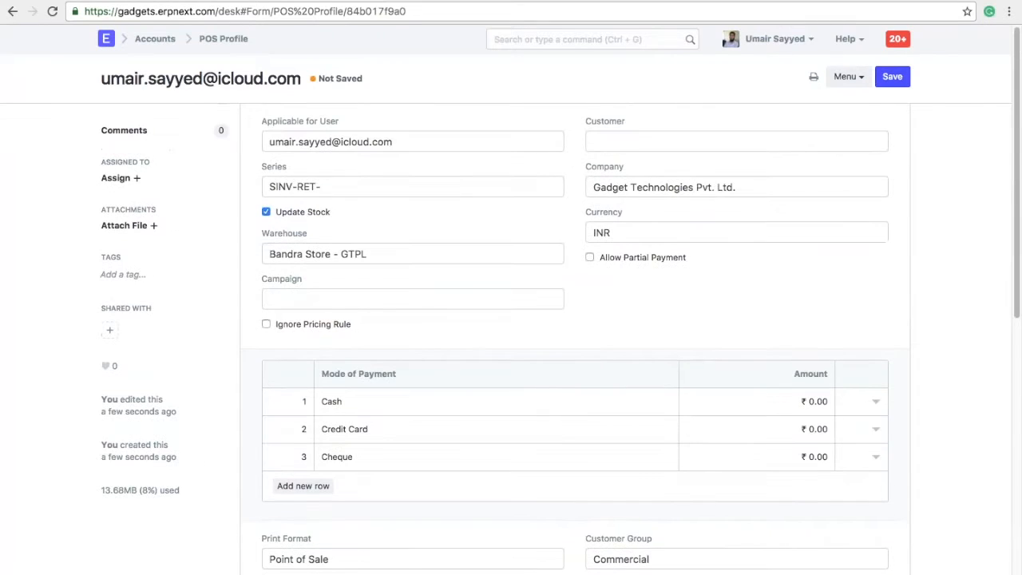
pyautogui.click(893, 76)
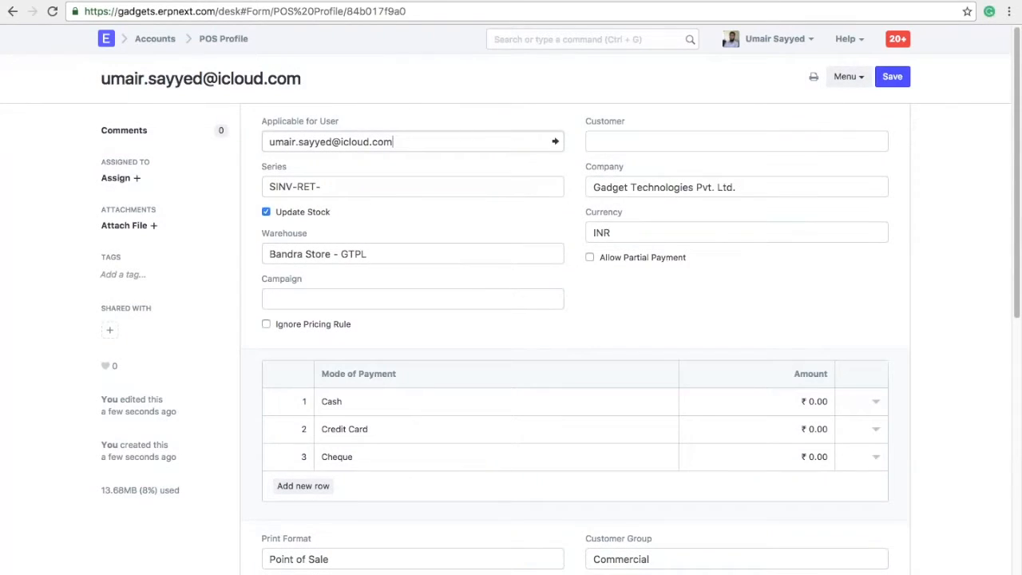
# Search 'pos' in the awesome bar to reopen the Point of Sale screen.
pyautogui.click(567, 39)
pyautogui.write('pos')
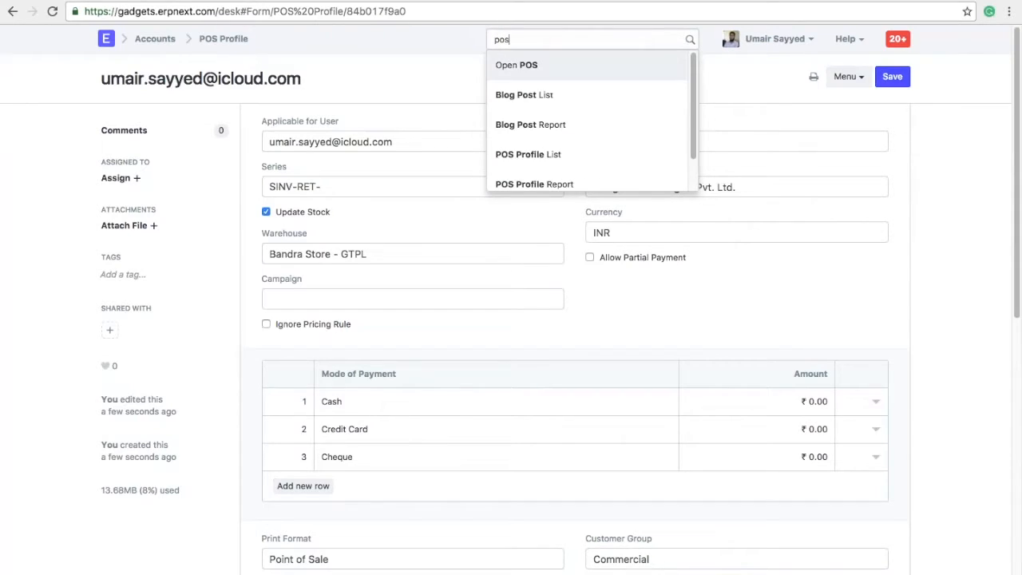
pyautogui.press('Return')
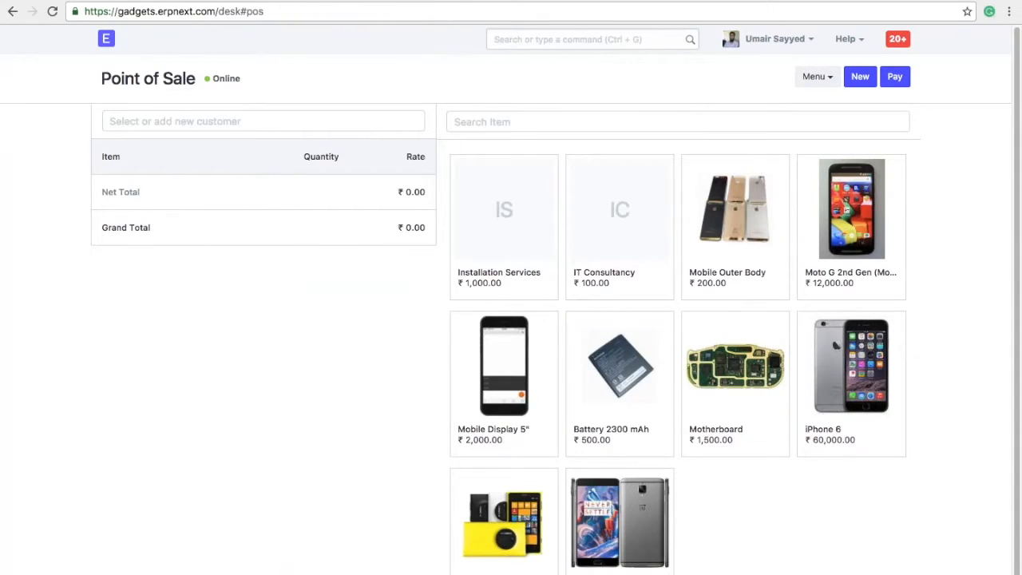
# Select the sale's customer and add one One Plus 3 to the cart.
pyautogui.click(279, 123)
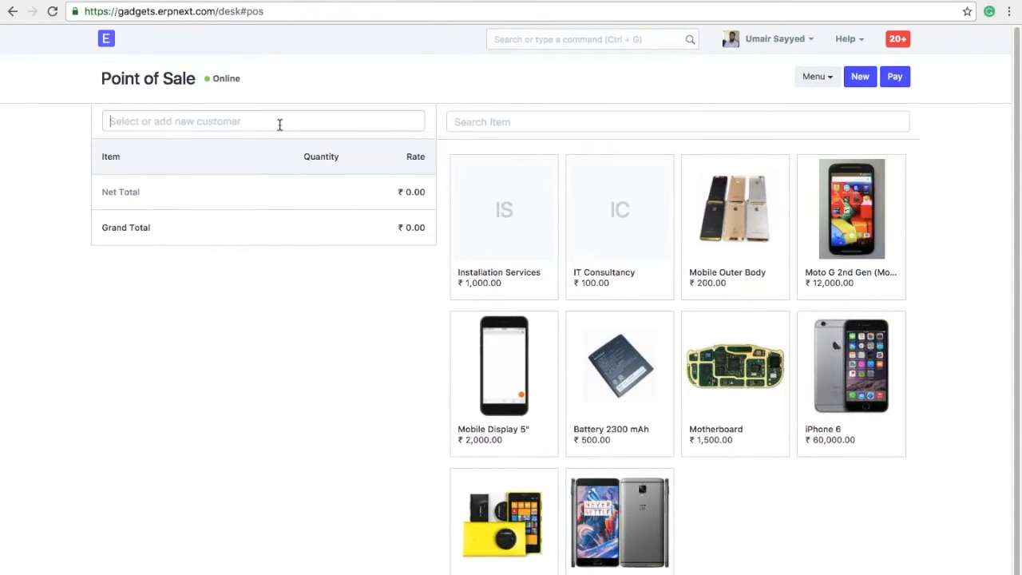
pyautogui.write('Allan')
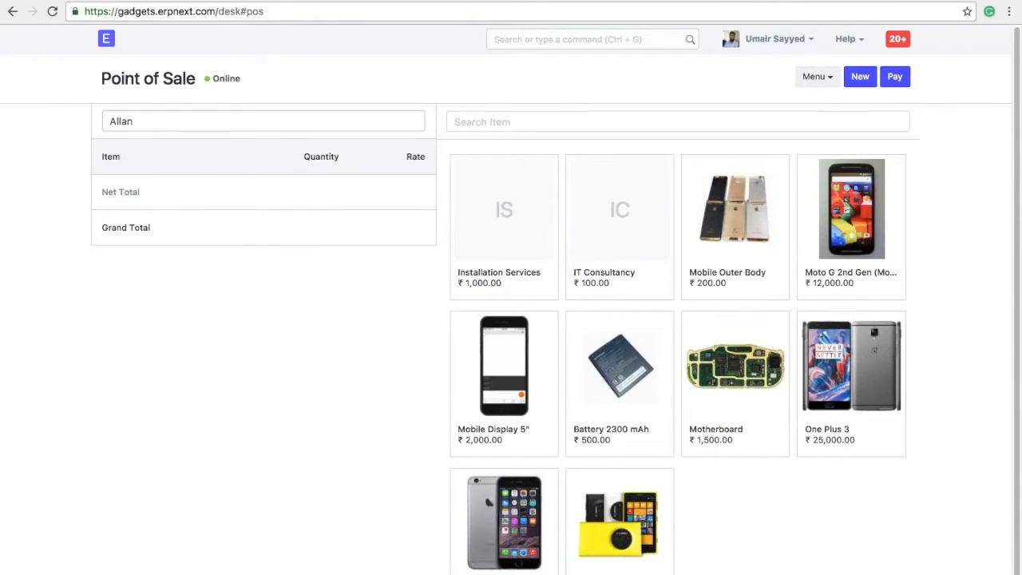
pyautogui.click(851, 375)
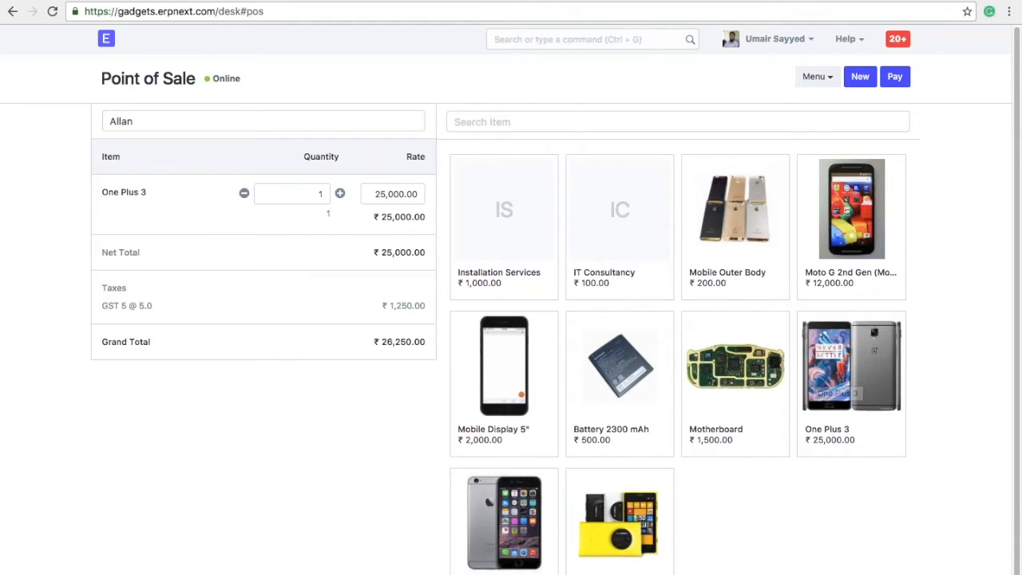
# Search 'moto' and try adding the Moto G, which is refused without a serial number.
pyautogui.click(591, 118)
pyautogui.write('moto')
pyautogui.press('Return')
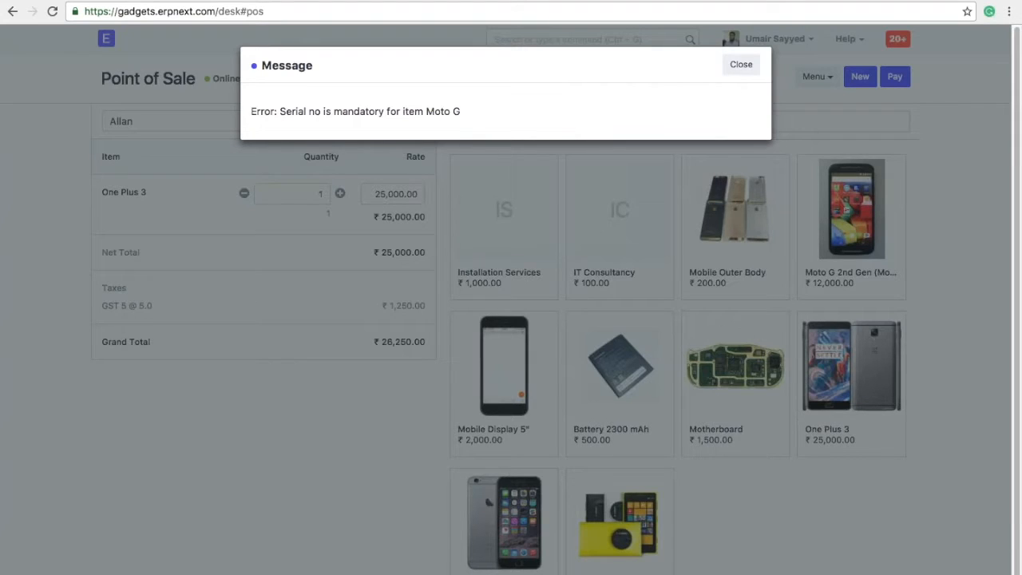
# Close the serial-number error and highlight the GST 5 @ 5.0 tax line in the cart.
pyautogui.click(739, 68)
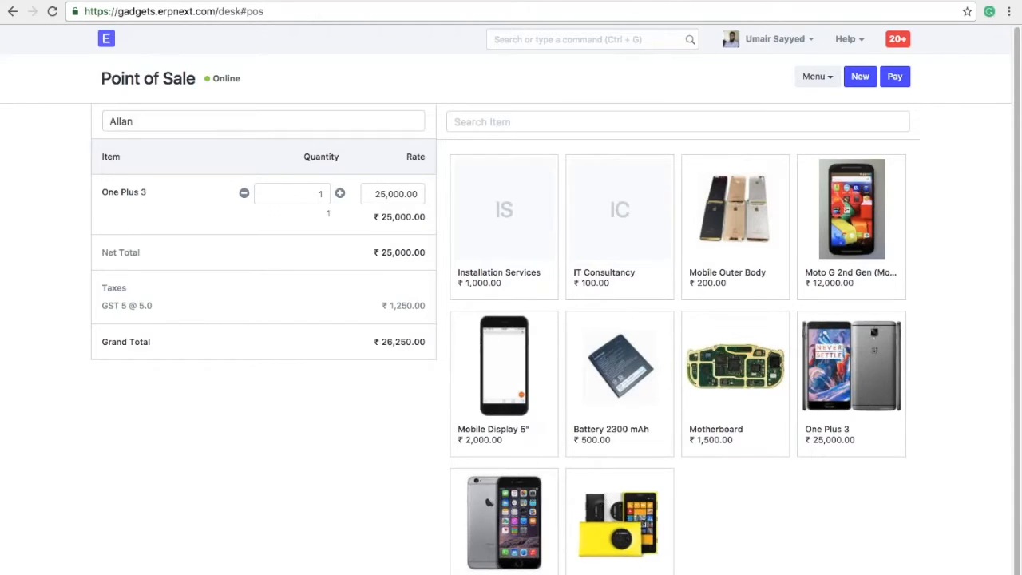
pyautogui.click(553, 118)
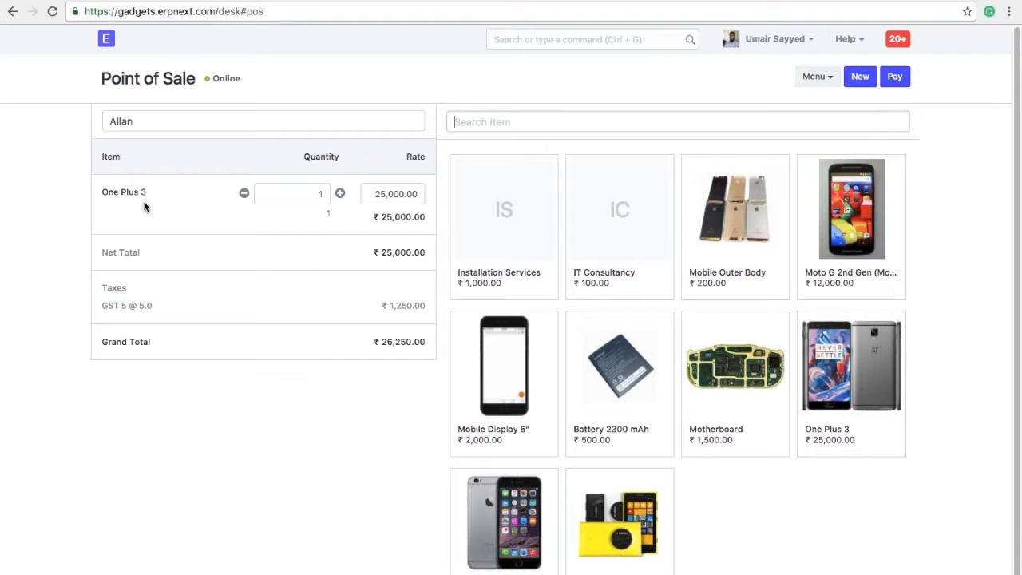
pyautogui.moveTo(154, 306); pyautogui.dragTo(99, 307)
pyautogui.click(99, 307)
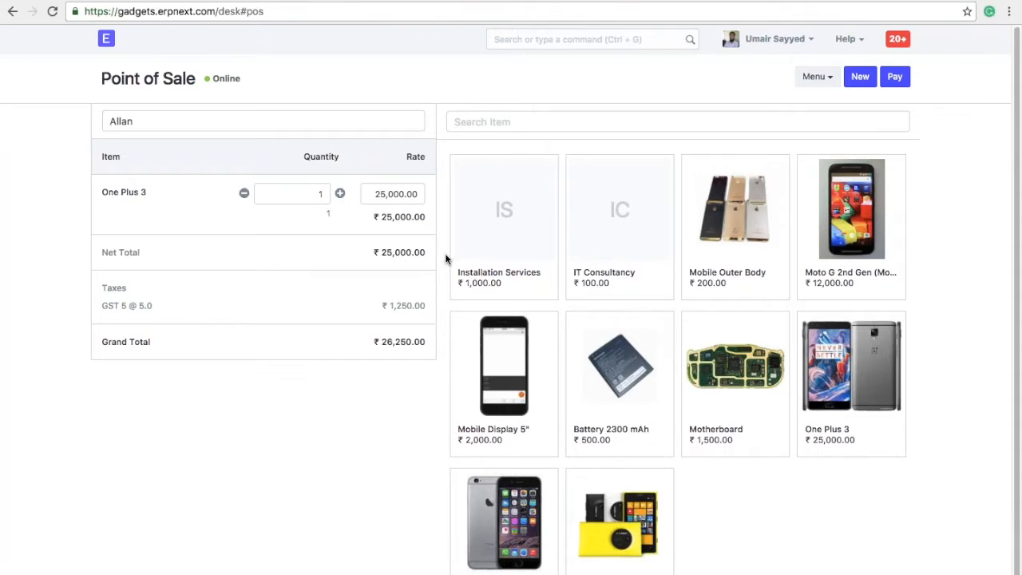
# Pay the full ₹26,250.00 in cash, submit the sale, and print its receipt.
pyautogui.click(894, 80)
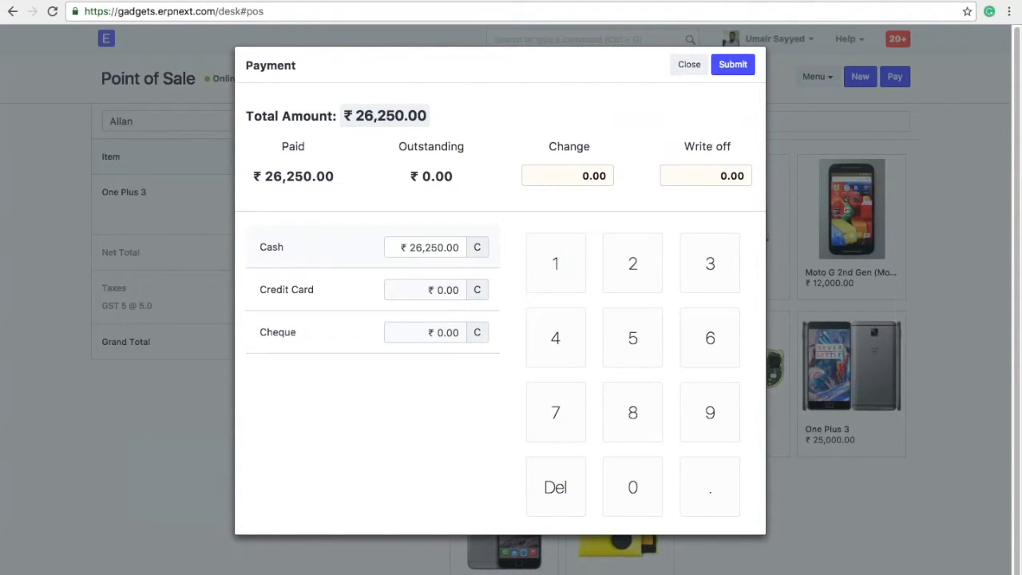
pyautogui.click(438, 293)
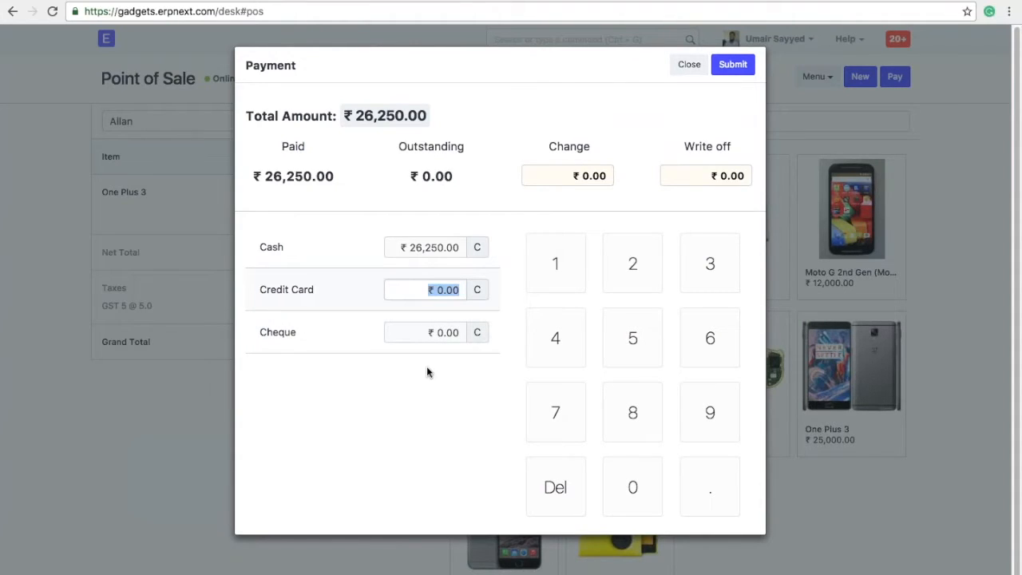
pyautogui.click(472, 205)
pyautogui.click(729, 67)
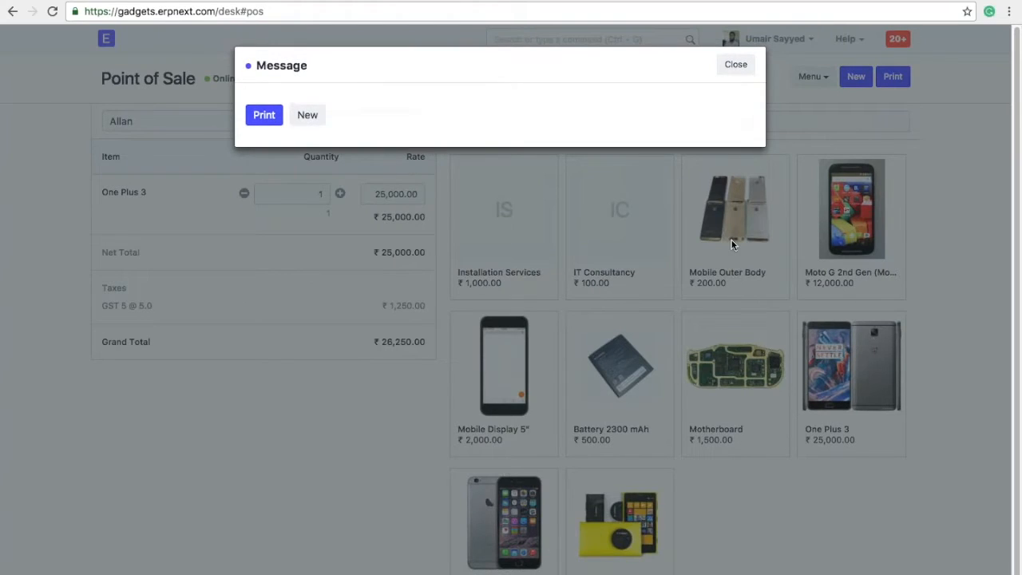
pyautogui.click(264, 115)
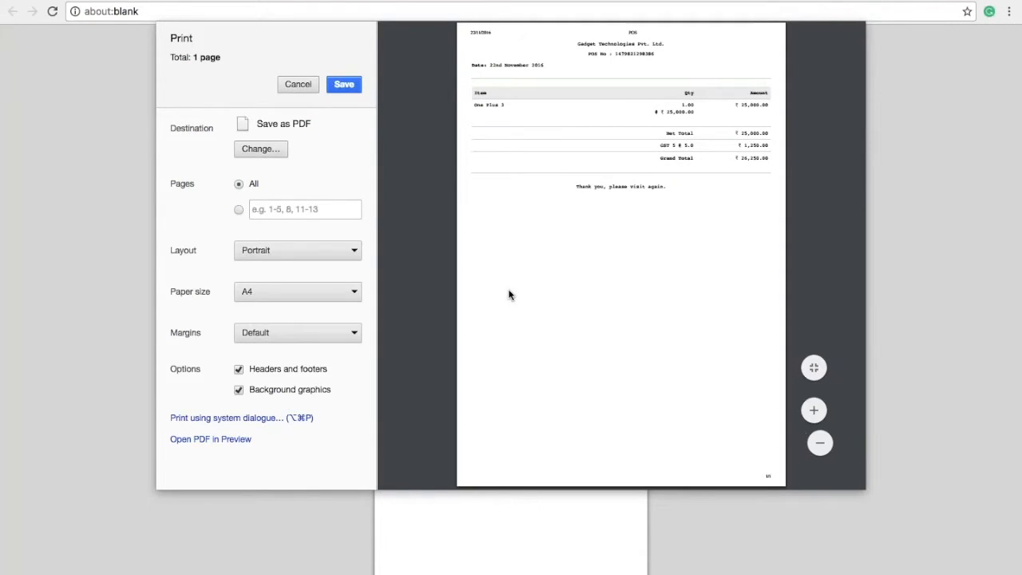
# Cancel the browser print dialog and close the print-or-new-sale message.
pyautogui.click(296, 84)
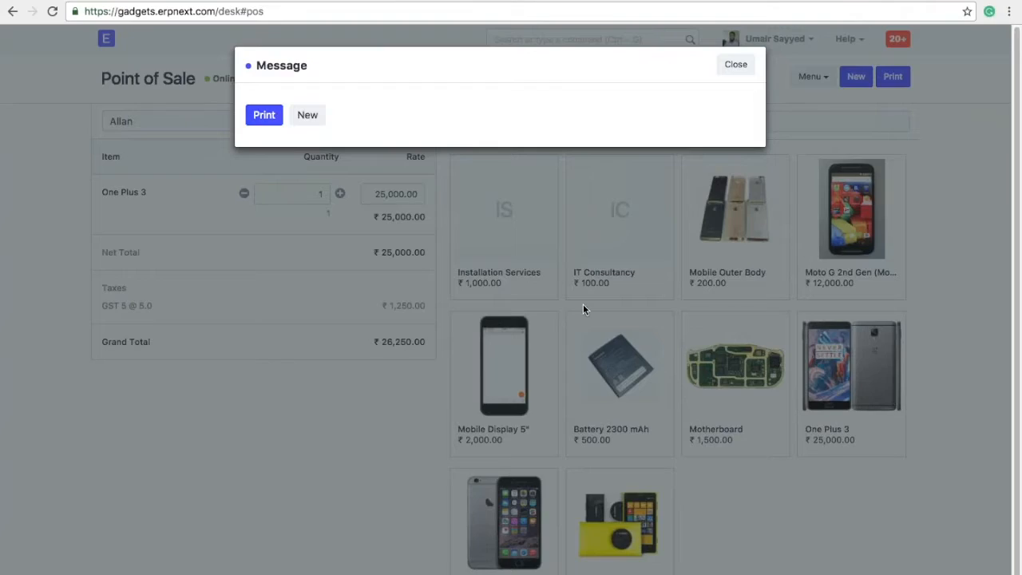
pyautogui.click(735, 66)
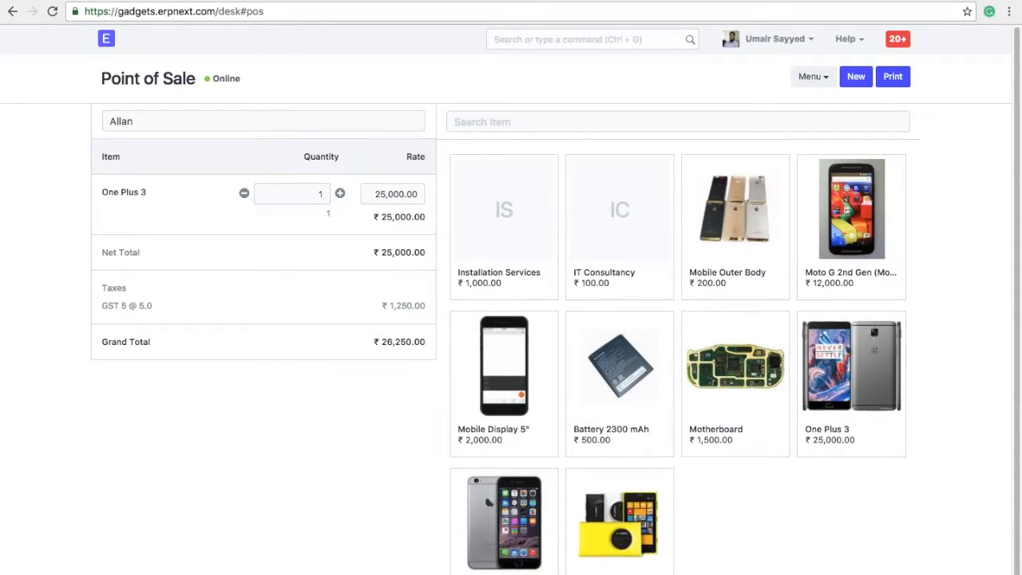
# Review the offline invoice records showing one Paid POS invoice for ₹26,250.00, then close them.
pyautogui.click(813, 76)
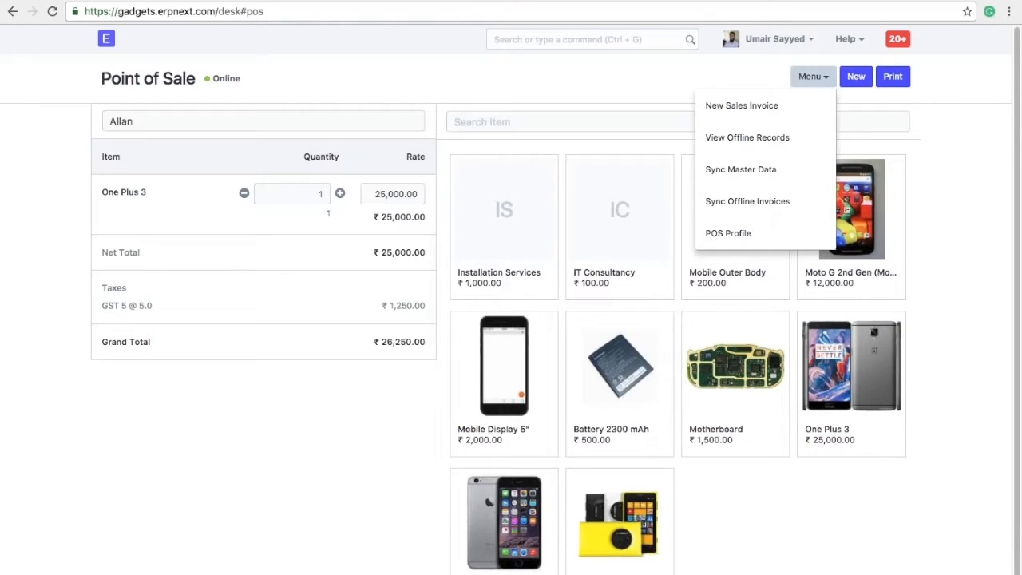
pyautogui.click(774, 138)
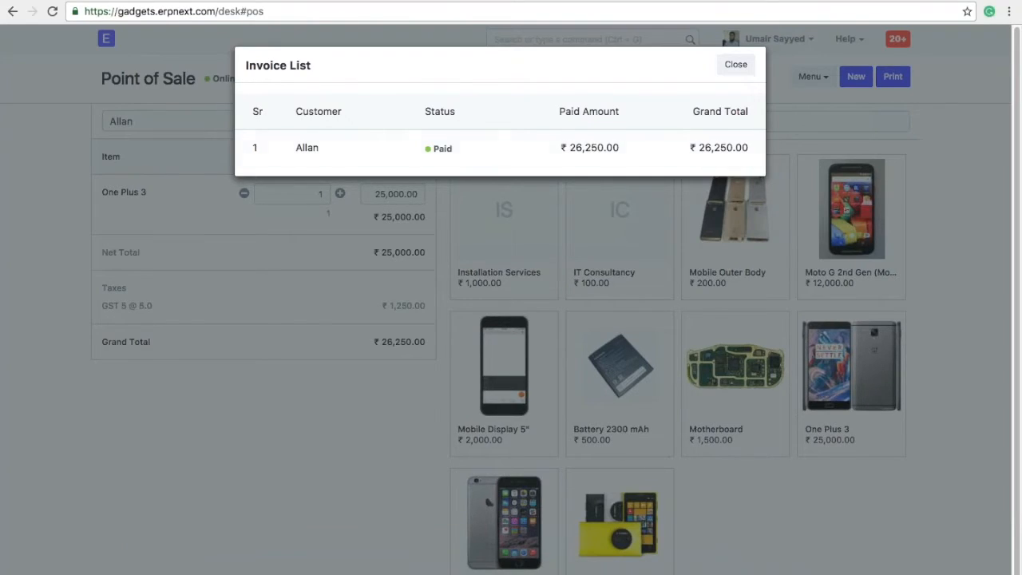
pyautogui.click(730, 68)
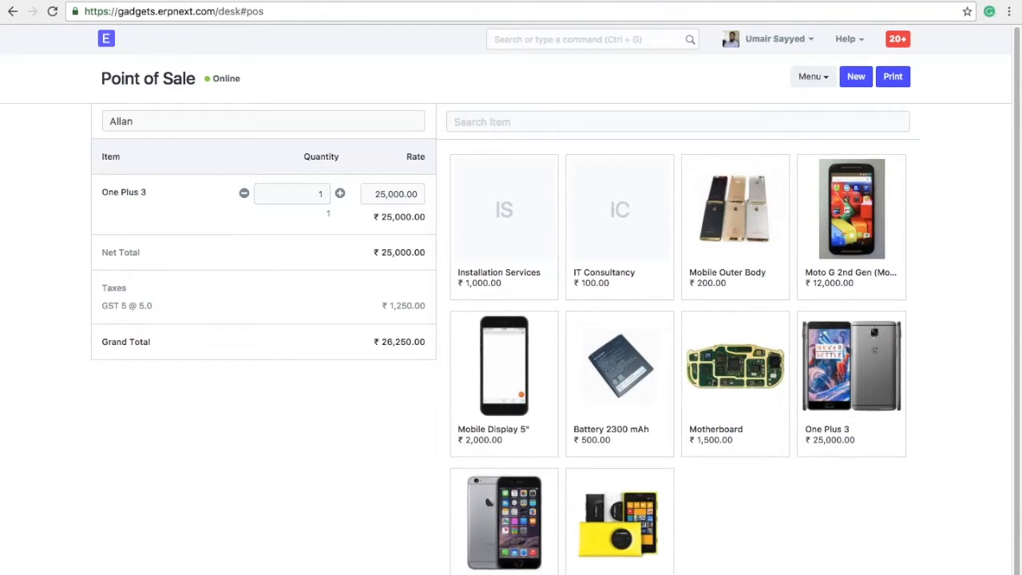
pyautogui.click(812, 76)
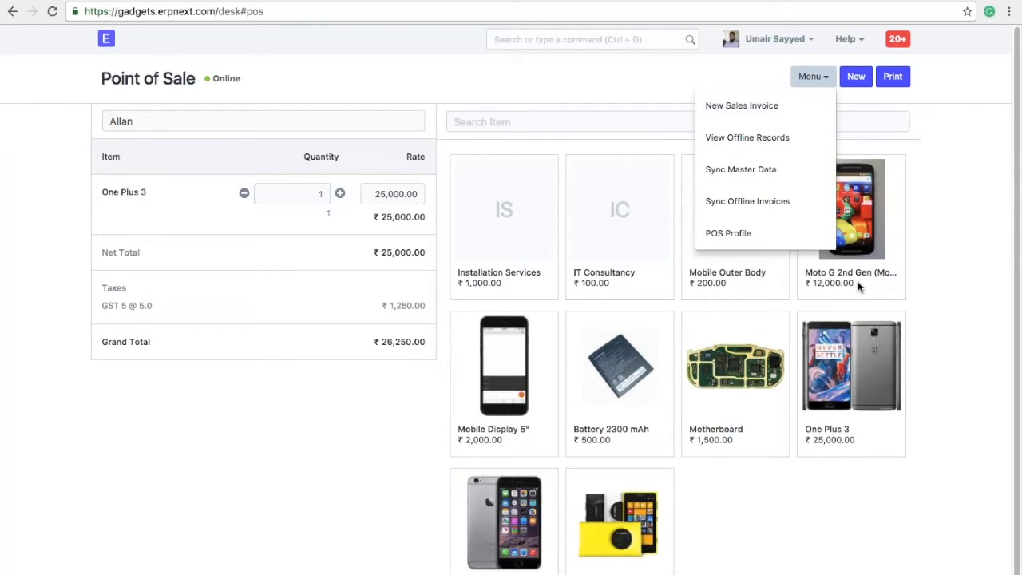
# Dismiss the Point of Sale options menu, leaving the ₹26,250.00 One Plus 3 sale visible.
pyautogui.click(936, 243)
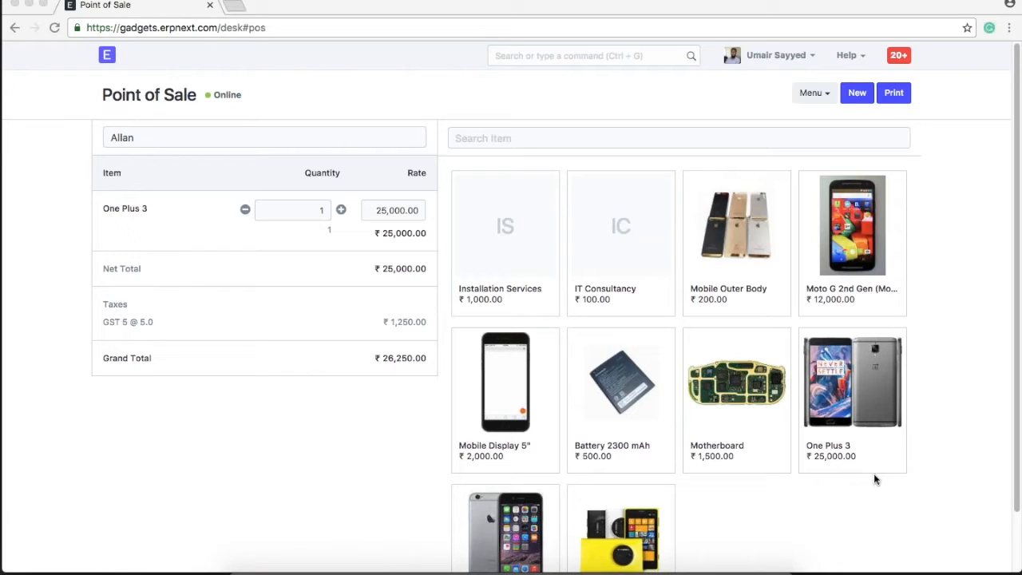
# Open the Sales Invoice list through an awesome-bar search for 'sales in'.
pyautogui.click(580, 51)
pyautogui.click(580, 50)
pyautogui.write('sales')
pyautogui.scroll(-1, 540, 192)
pyautogui.write('in')
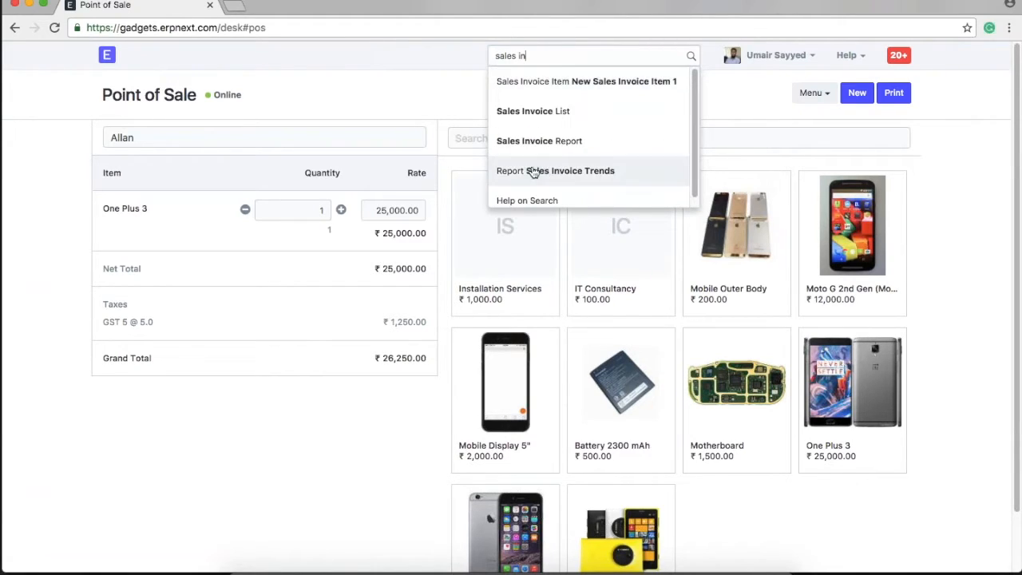
pyautogui.click(541, 107)
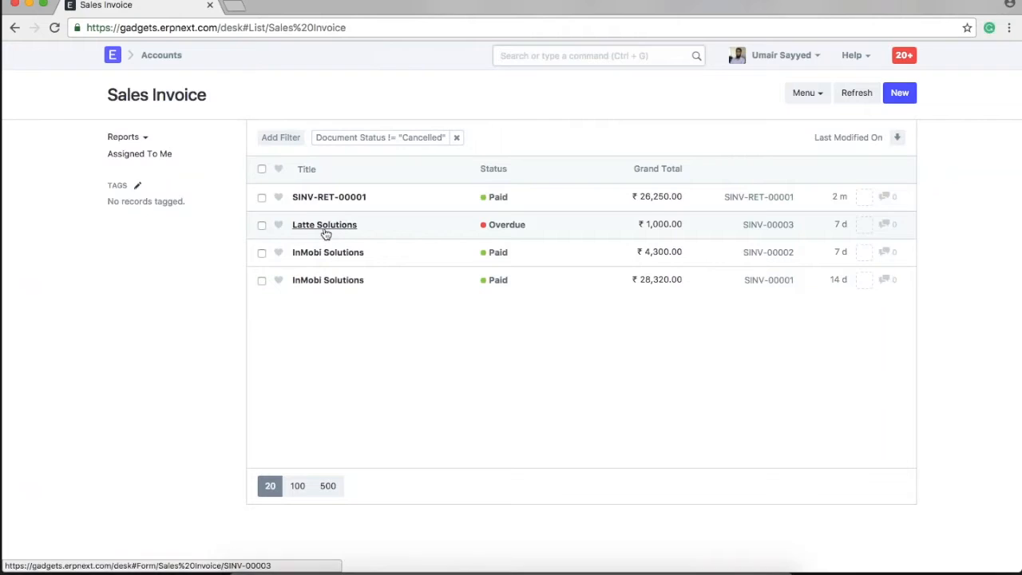
# Check invoice SINV-00003, then return and point out the POS sale SINV-RET-00001.
pyautogui.click(759, 233)
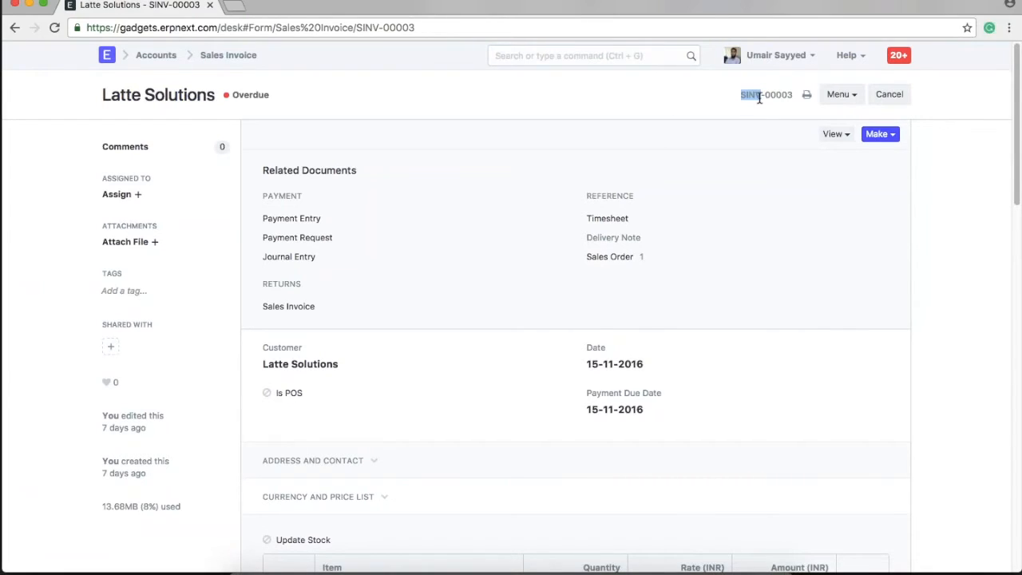
pyautogui.click(14, 27)
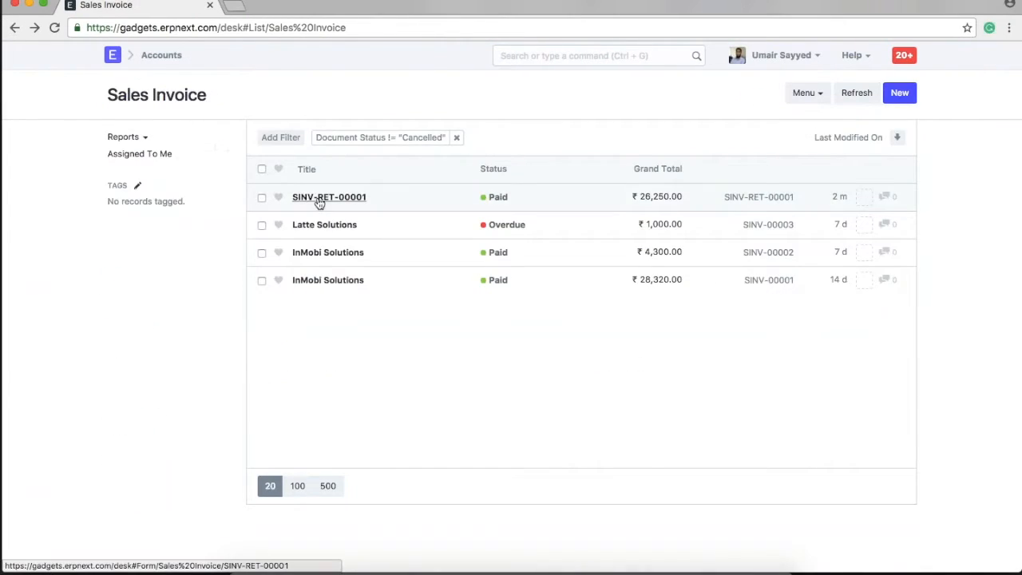
pyautogui.moveTo(723, 200)
pyautogui.mouseDown()
pyautogui.moveTo(762, 205)
pyautogui.moveTo(723, 198)
pyautogui.mouseUp()
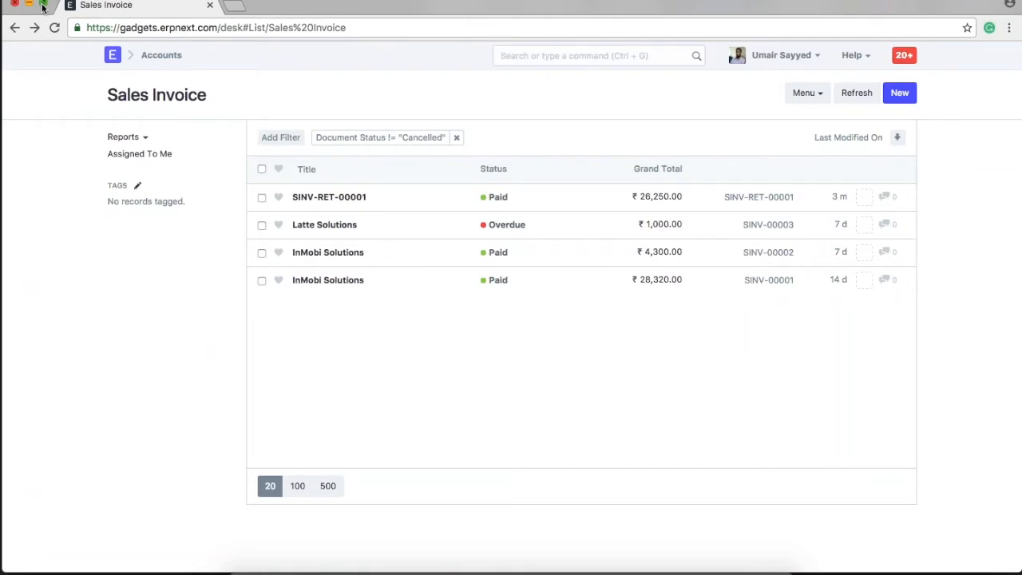
# Load the gadgets.erpnext.com shop website in a new private browsing window.
pyautogui.click(218, 27)
pyautogui.click(218, 28)
pyautogui.moveTo(218, 28); pyautogui.dragTo(118, 27)
pyautogui.click(234, 323)
pyautogui.hotkey('ctrl', 'shift', 'n')
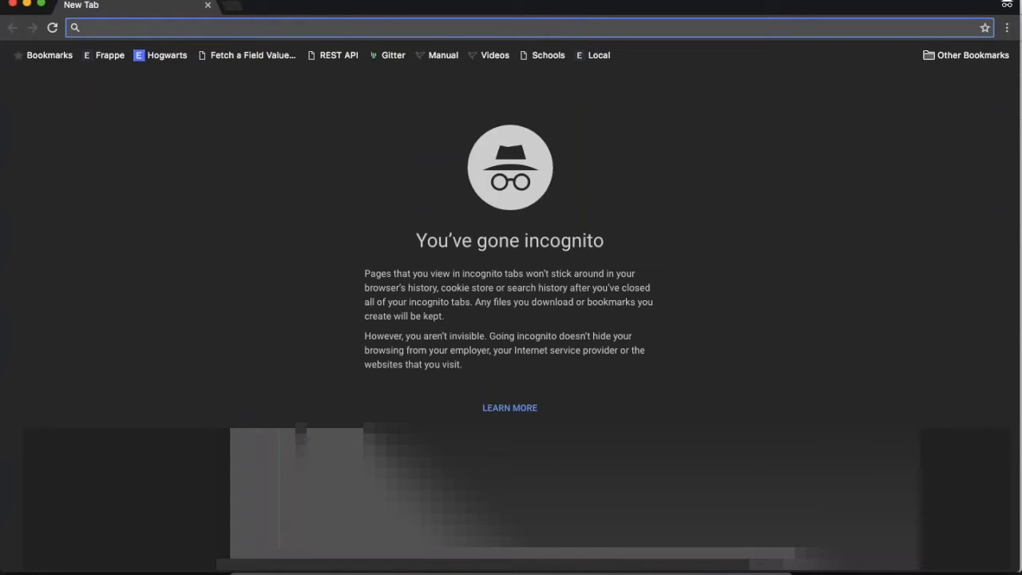
pyautogui.write('gadt')
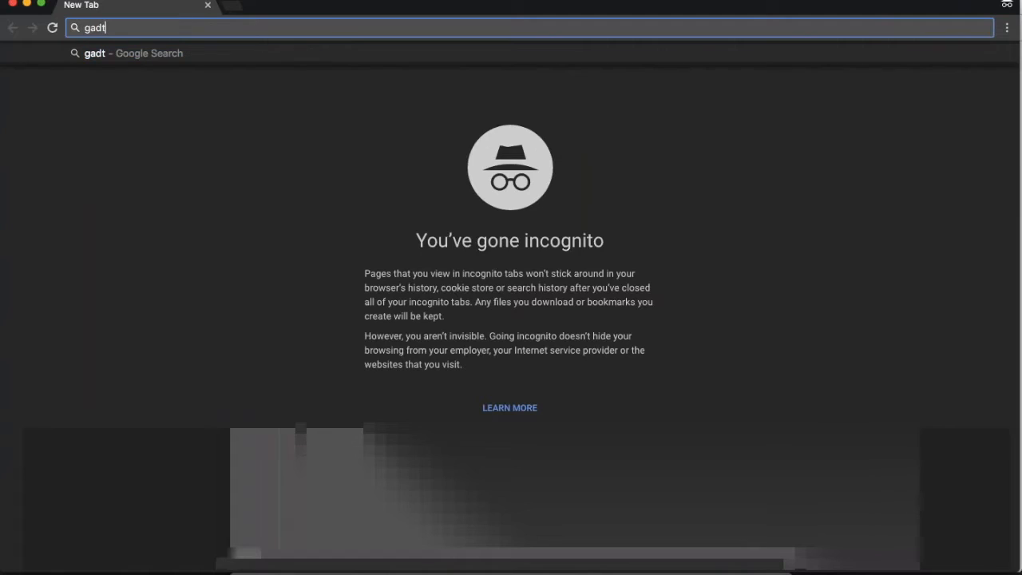
pyautogui.press('BackSpace')
pyautogui.press('Down')
pyautogui.press('Return')
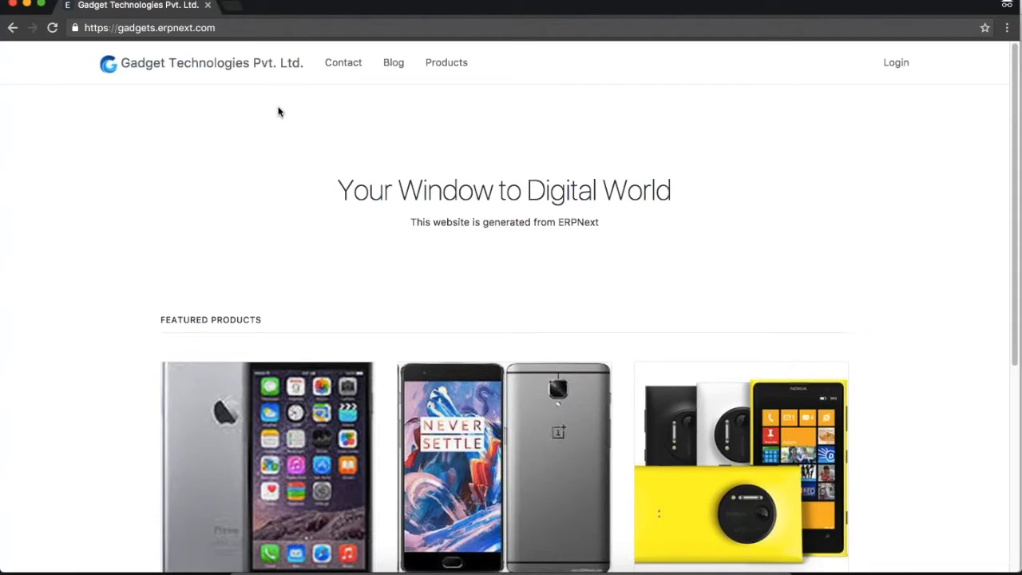
# Browse the site's Contact, Blog and Products pages.
pyautogui.scroll(-3, 901, 310)
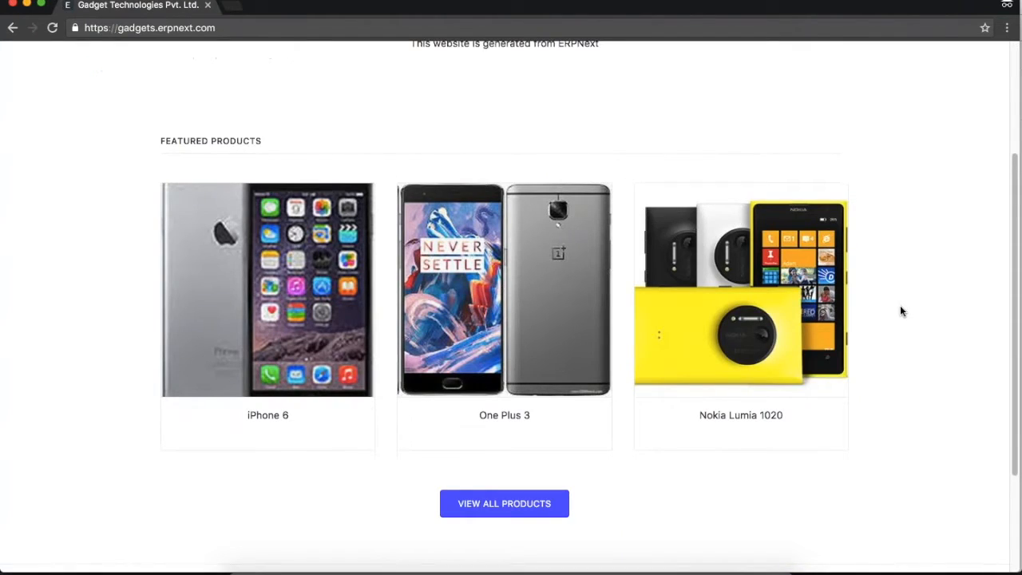
pyautogui.scroll(-3, 901, 311)
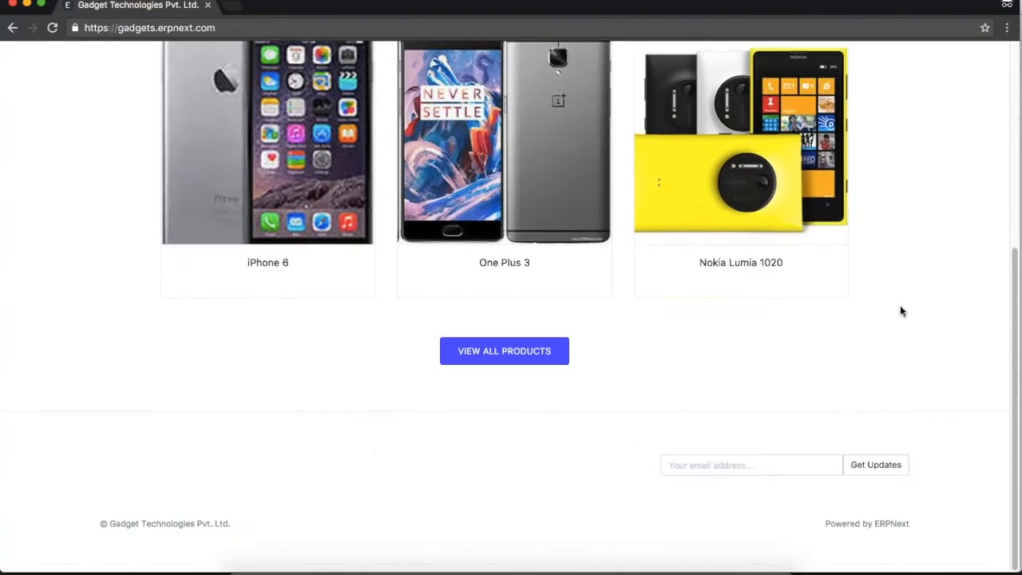
pyautogui.scroll(5, 901, 312)
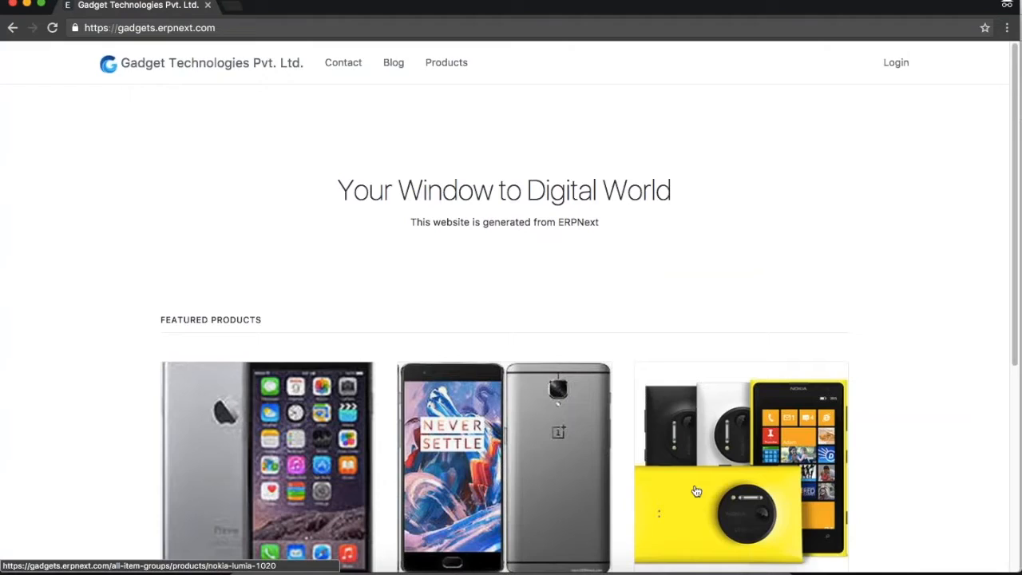
pyautogui.click(343, 64)
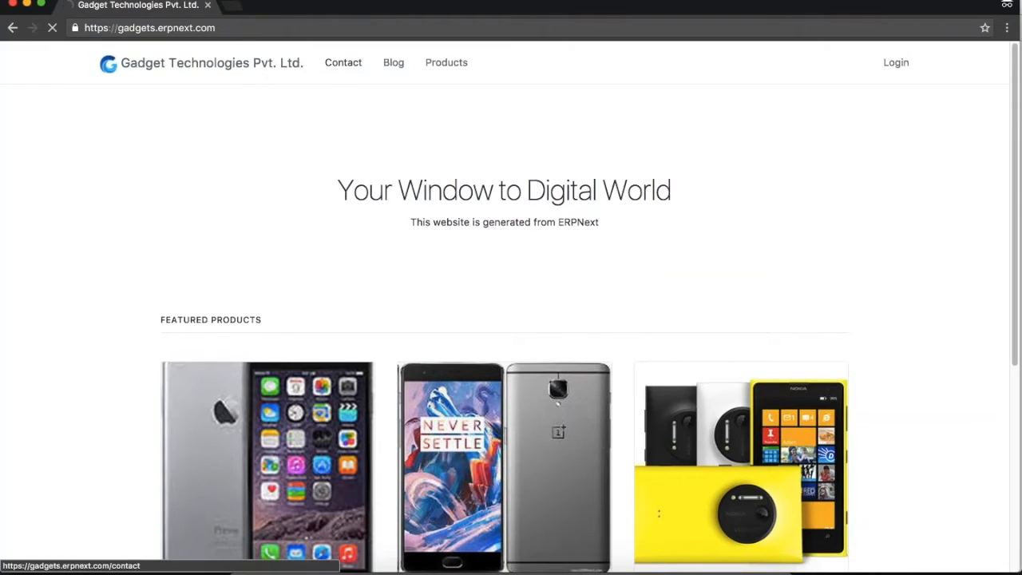
pyautogui.click(392, 66)
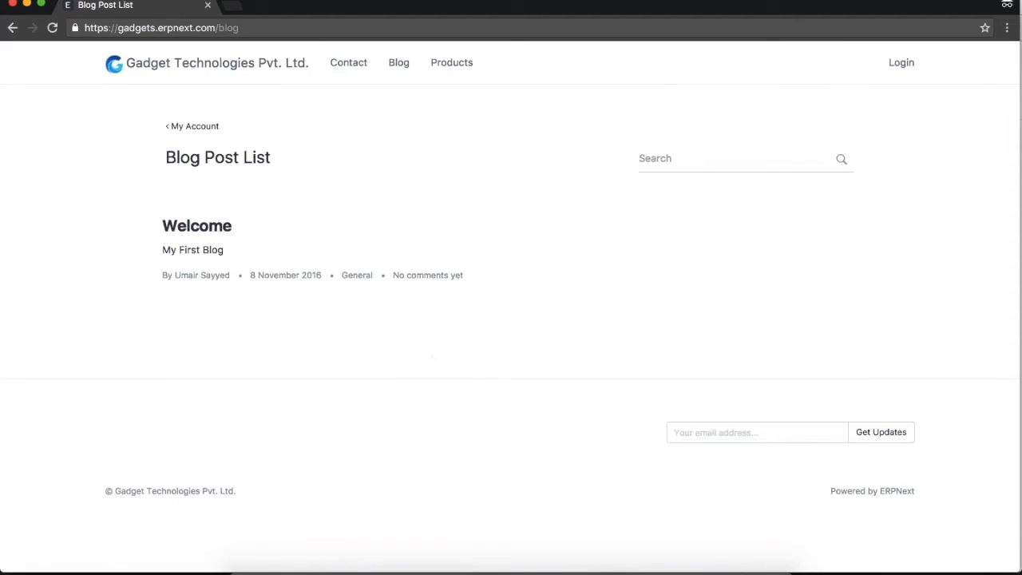
pyautogui.click(452, 64)
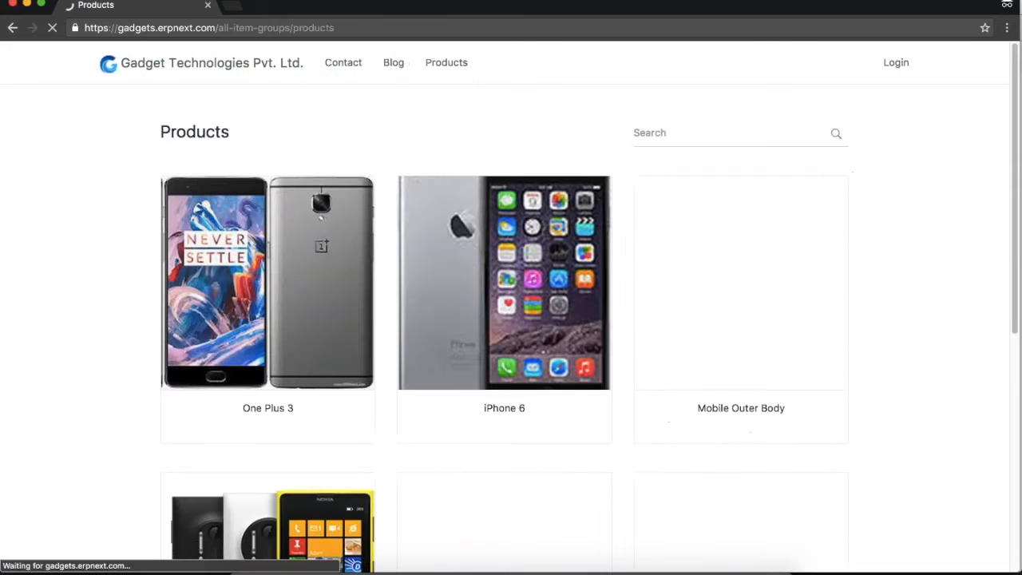
# Open the One Plus 3 product page, listed at ₹25,000.00.
pyautogui.scroll(-5, 862, 431)
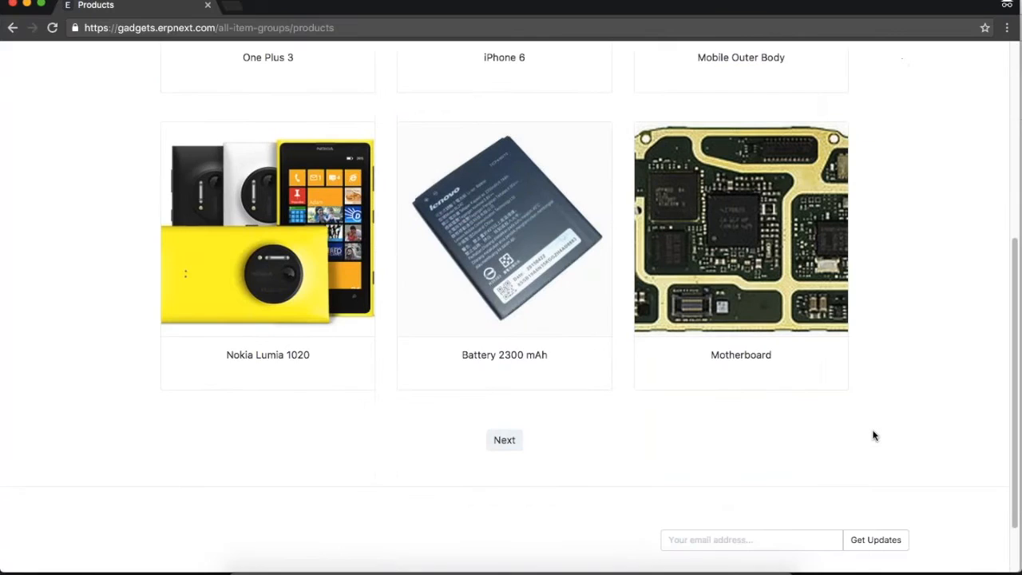
pyautogui.scroll(4, 873, 435)
pyautogui.scroll(2, 873, 435)
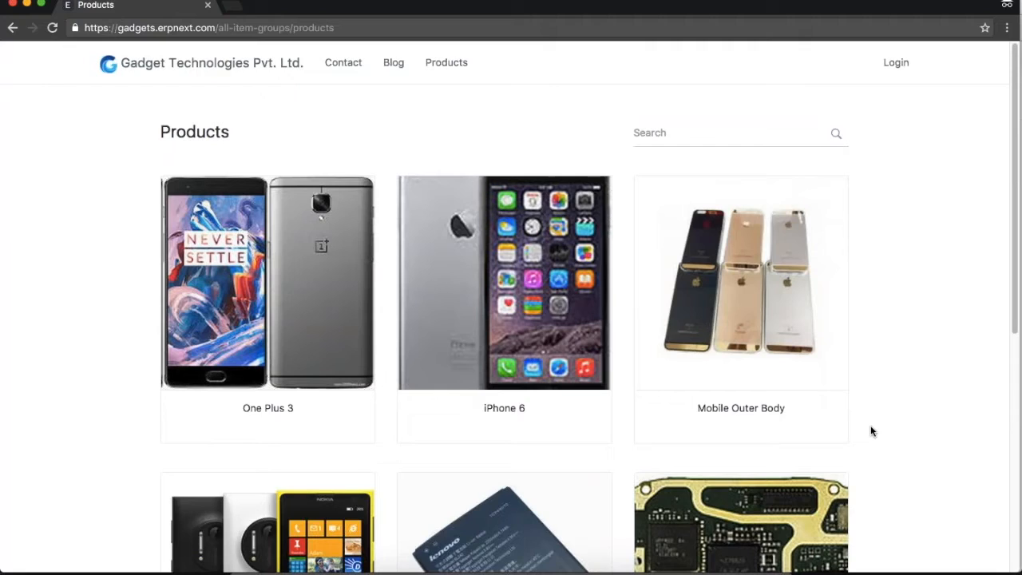
pyautogui.click(319, 313)
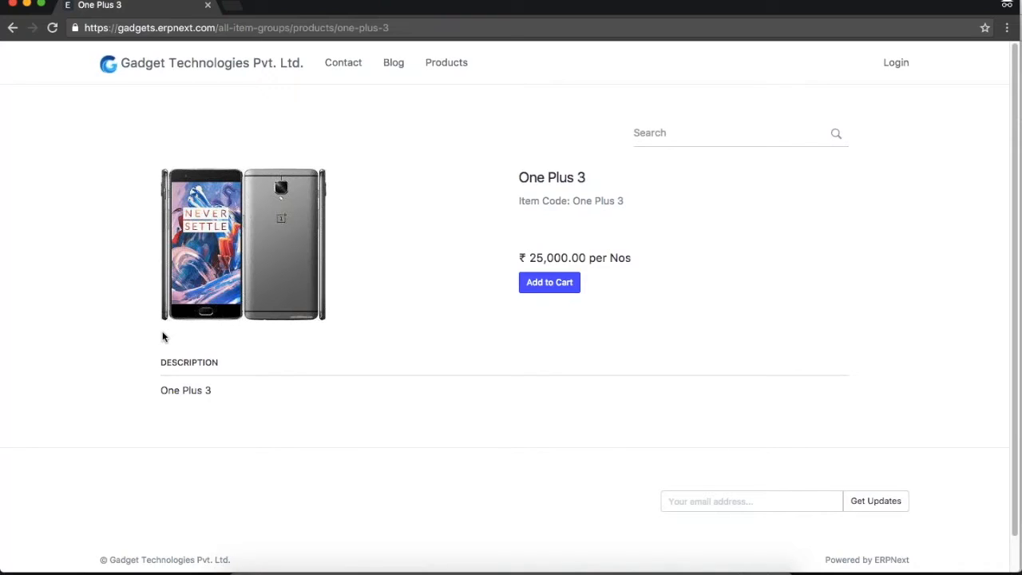
pyautogui.click(232, 5)
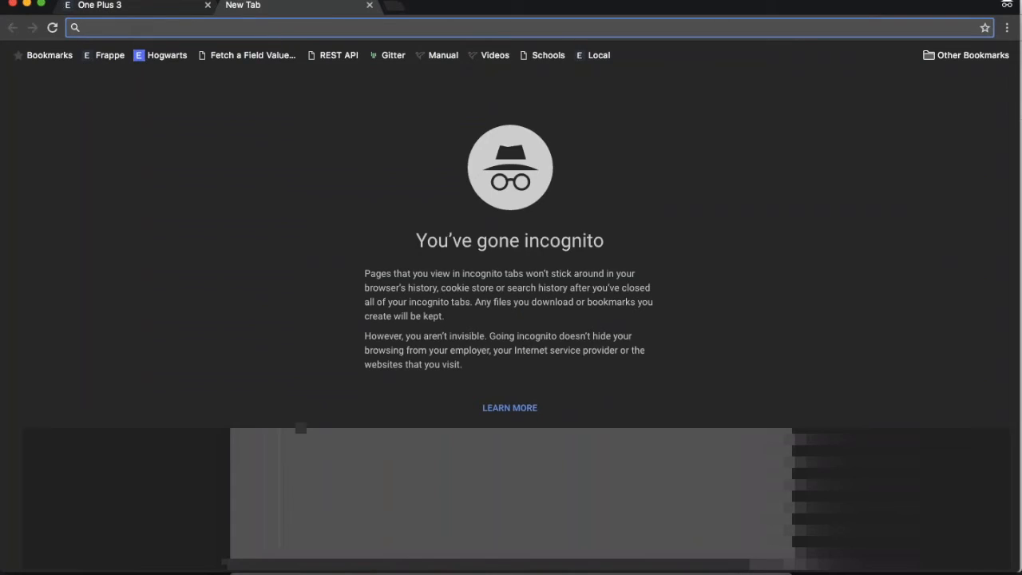
pyautogui.write('uni')
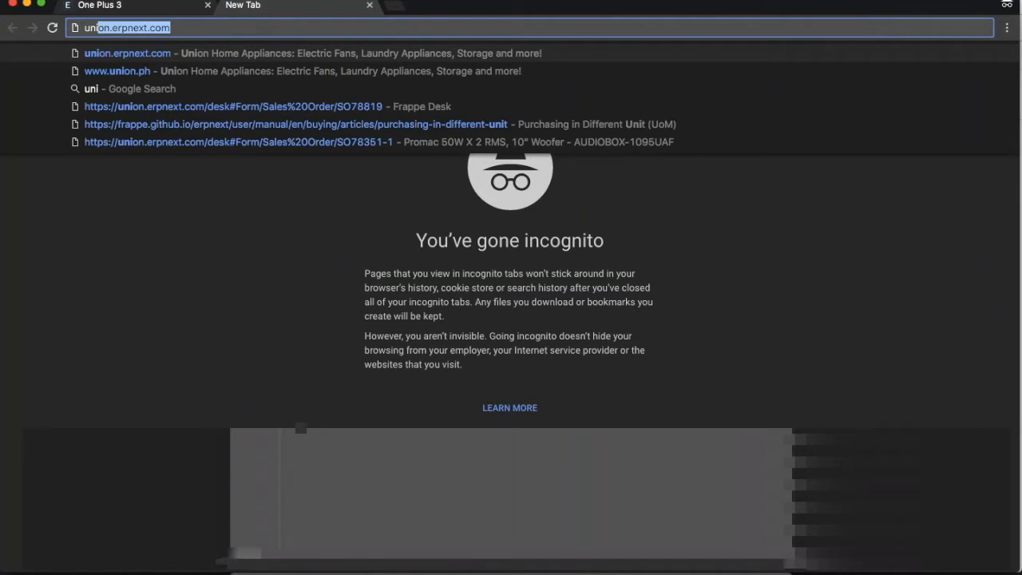
pyautogui.press('Down')
pyautogui.press('Return')
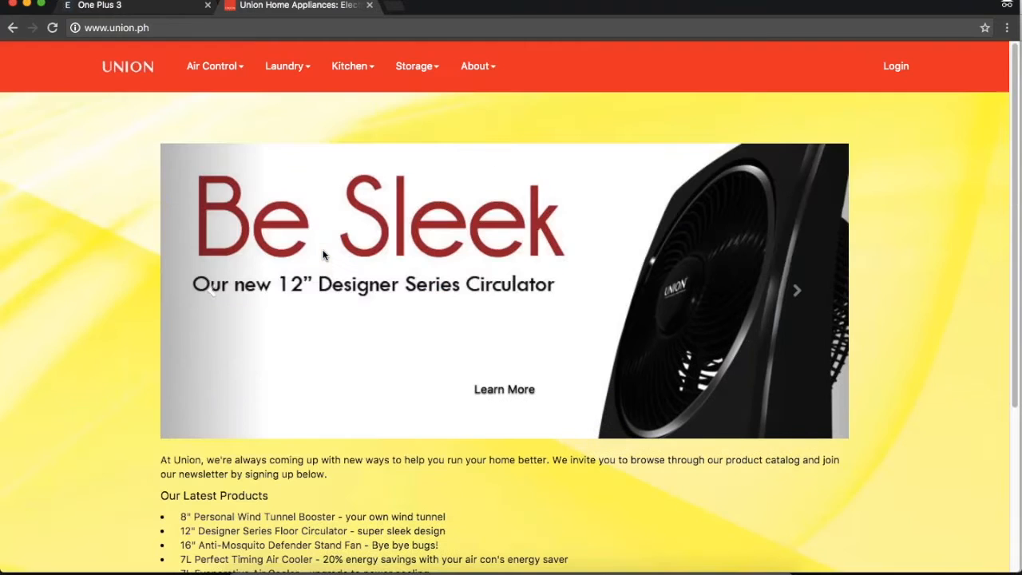
# Go to Laundry > Single Tub Washer and open the Union Single Tub Washing Machine (UGWM-20) page.
pyautogui.click(285, 67)
pyautogui.click(297, 96)
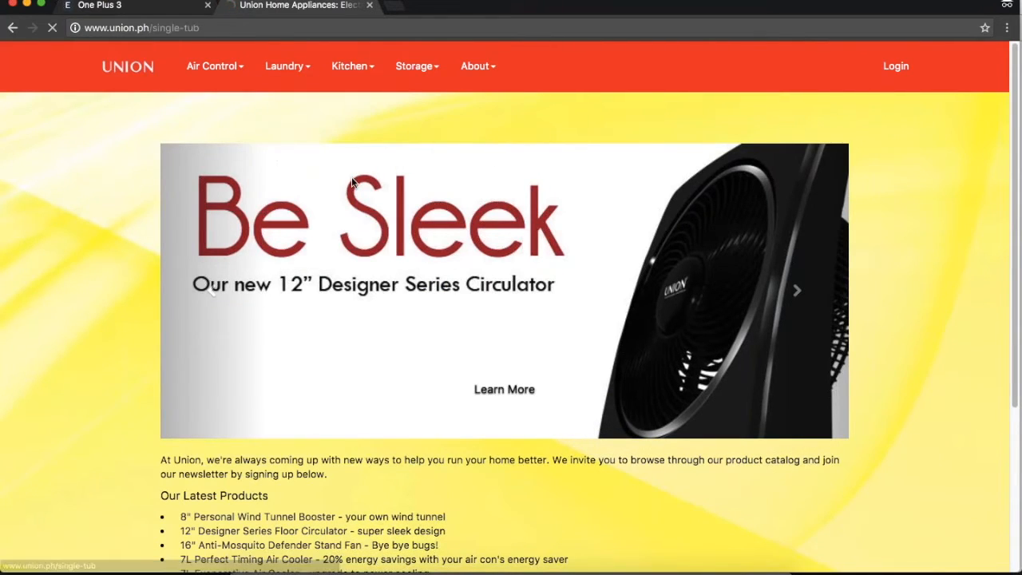
pyautogui.scroll(-10, 312, 264)
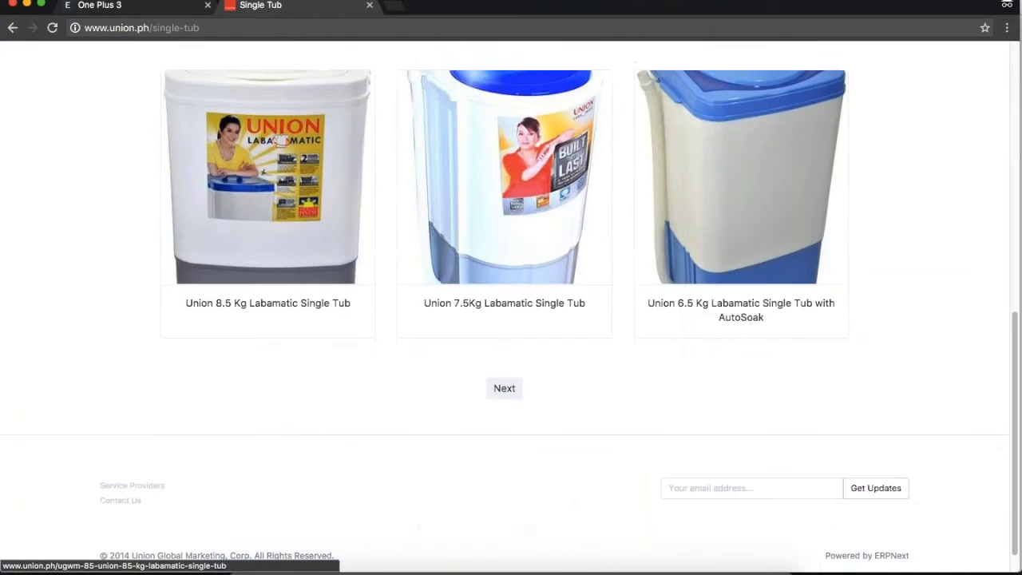
pyautogui.scroll(10, 312, 263)
pyautogui.click(268, 439)
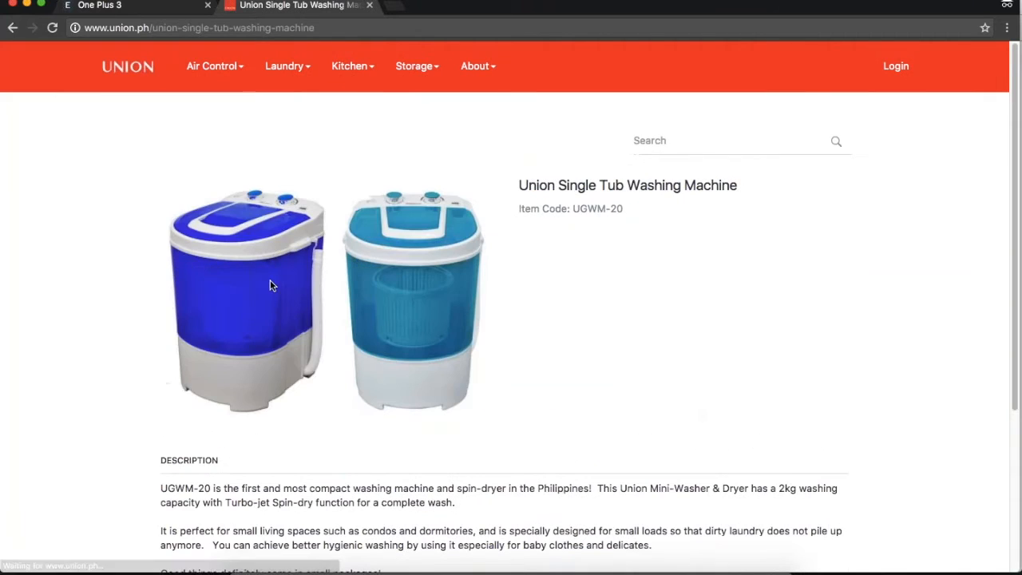
pyautogui.scroll(-5, 472, 263)
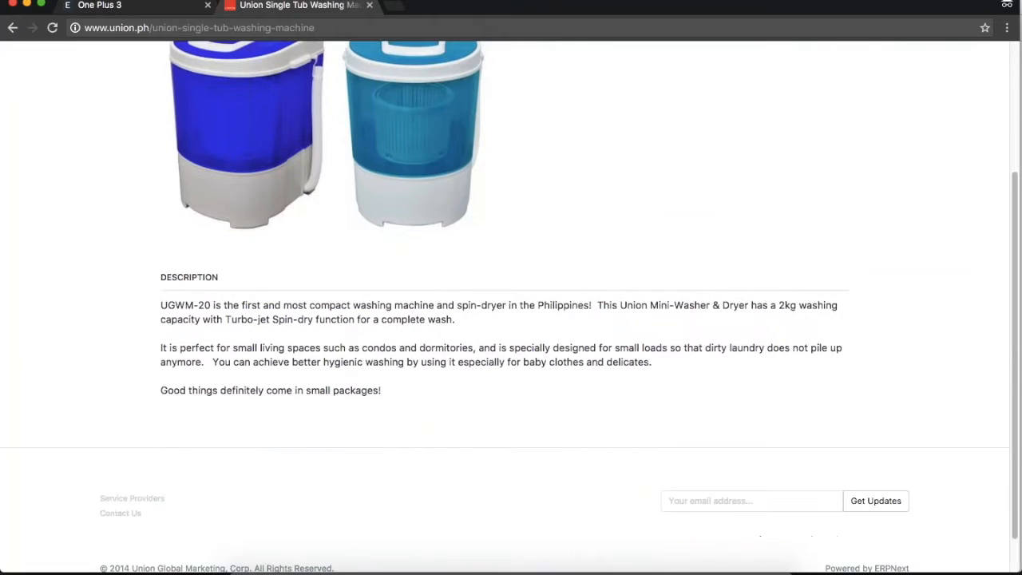
pyautogui.moveTo(298, 305); pyautogui.dragTo(384, 391)
pyautogui.scroll(5, 473, 264)
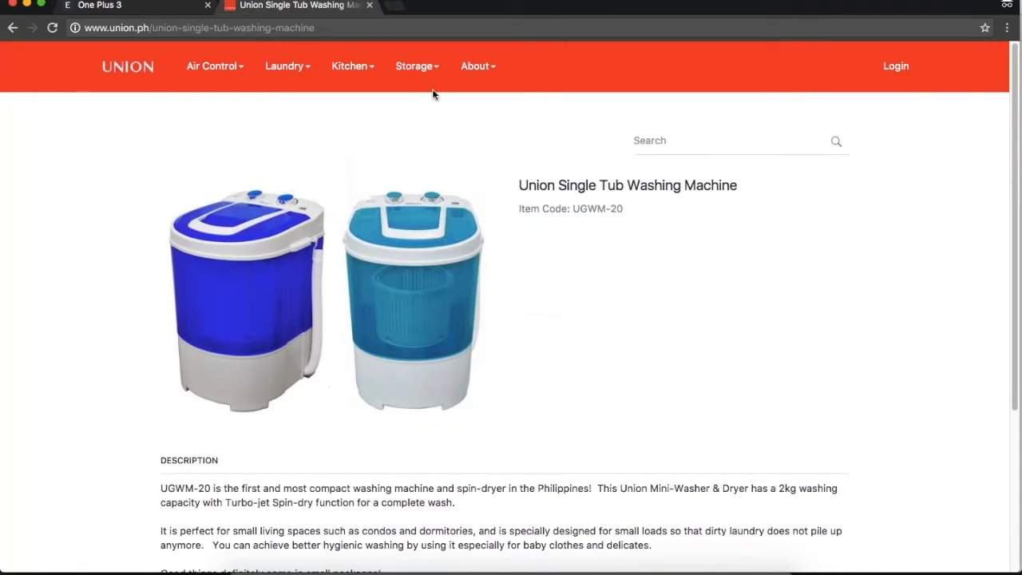
pyautogui.click(391, 6)
# Load rigpl.com and go to Milling Tools > Carbide Flat End Mills.
pyautogui.write('rig')
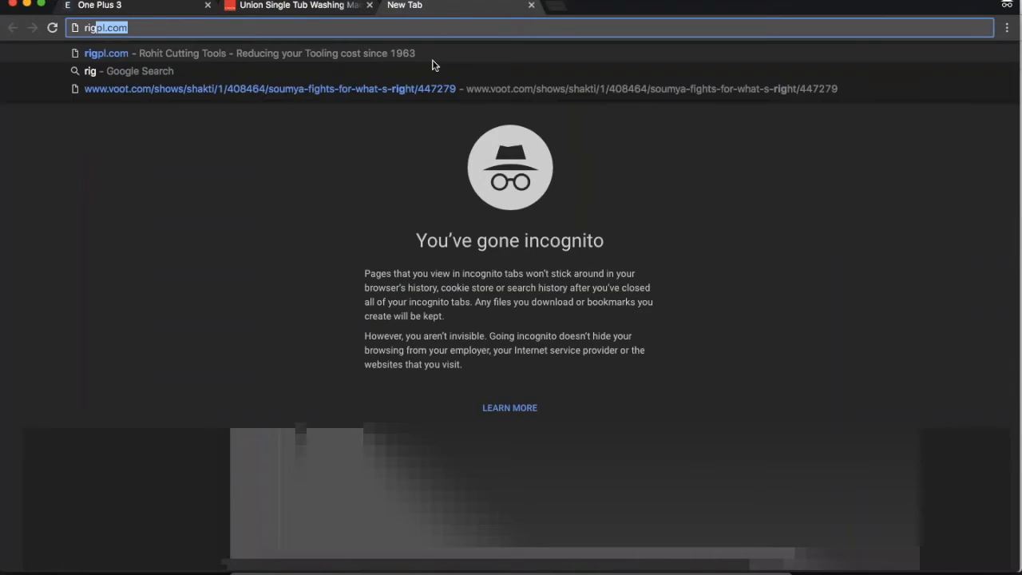
pyautogui.press('Return')
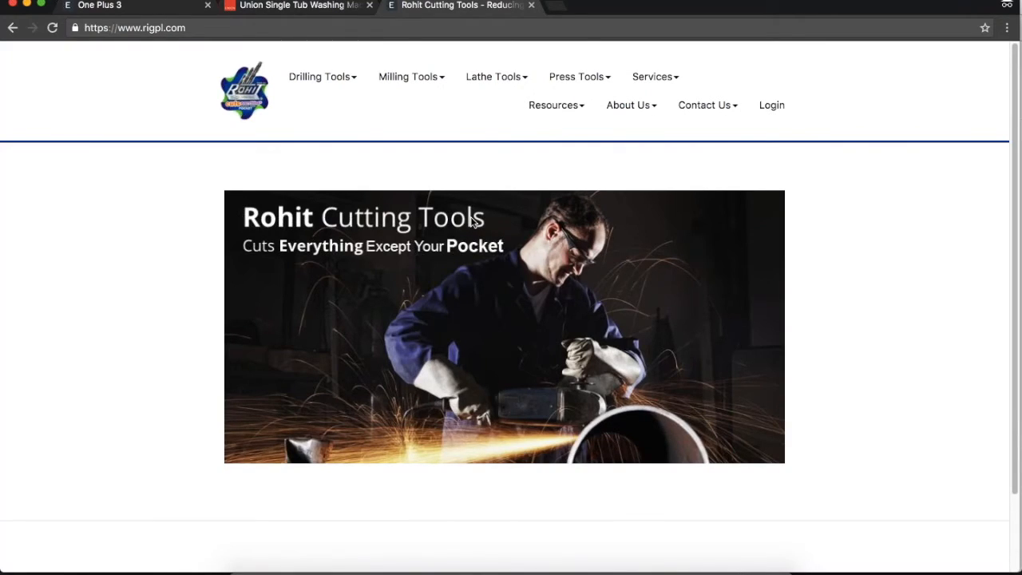
pyautogui.click(424, 79)
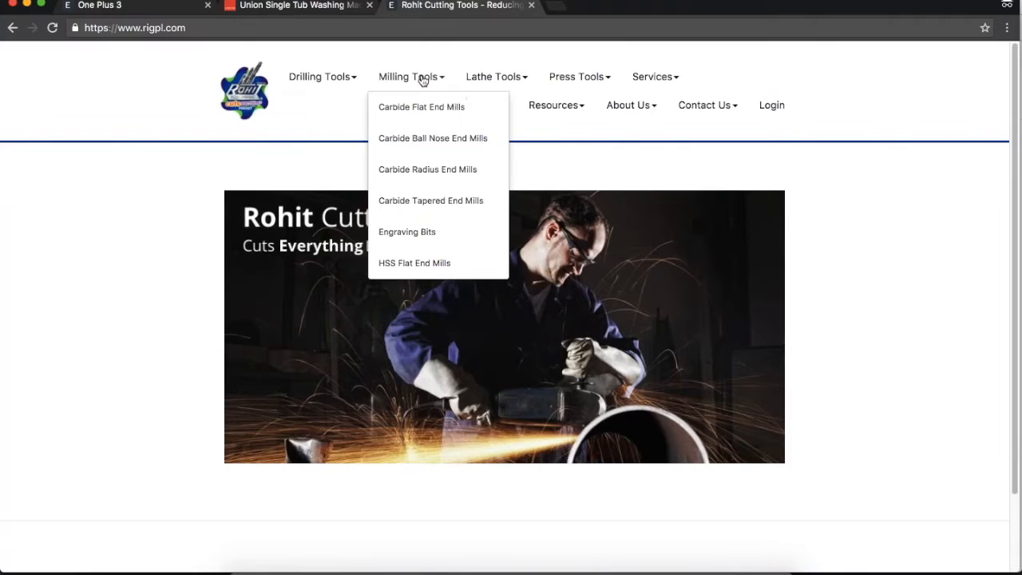
pyautogui.click(421, 107)
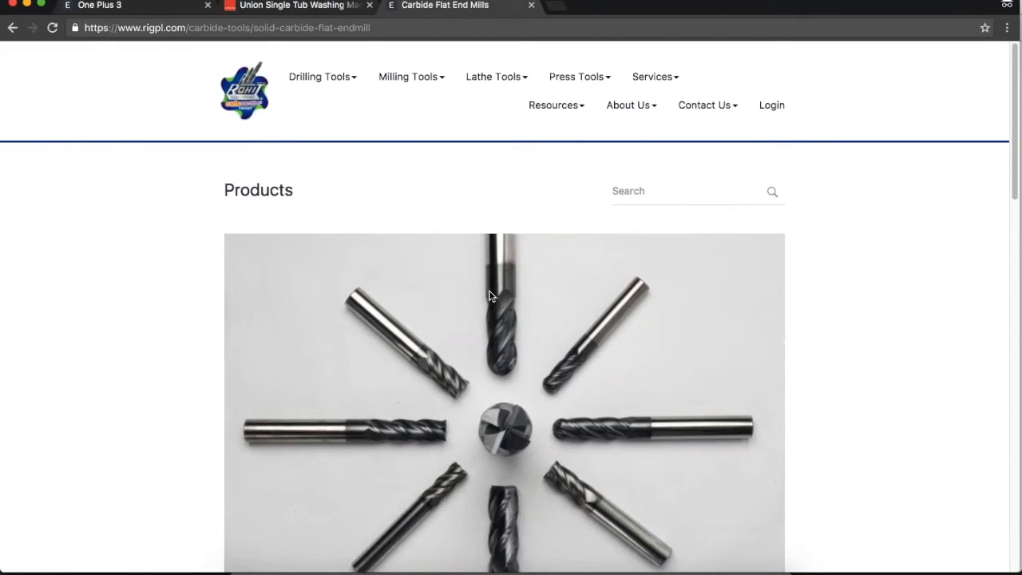
# Open the 320-4-Flute HP Steel carbide end mill page (₹9,360.00 per Nos) and review its description.
pyautogui.scroll(-15, 491, 296)
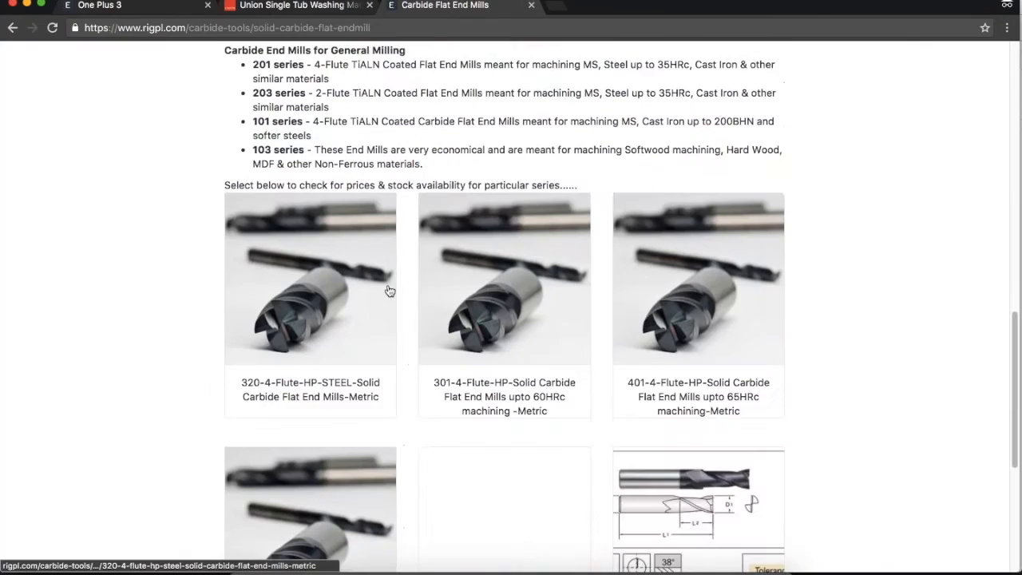
pyautogui.click(361, 285)
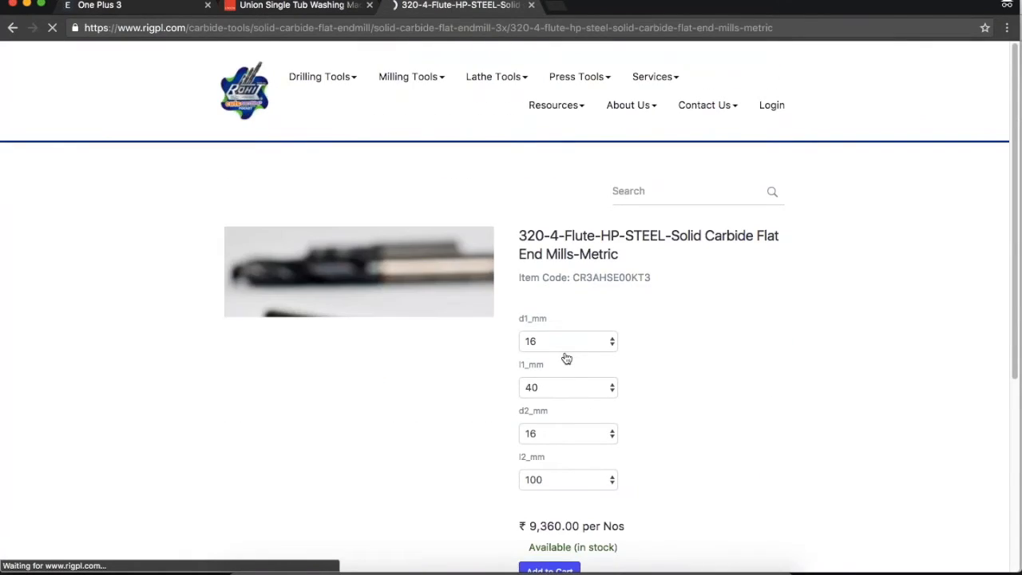
pyautogui.scroll(-1, 683, 356)
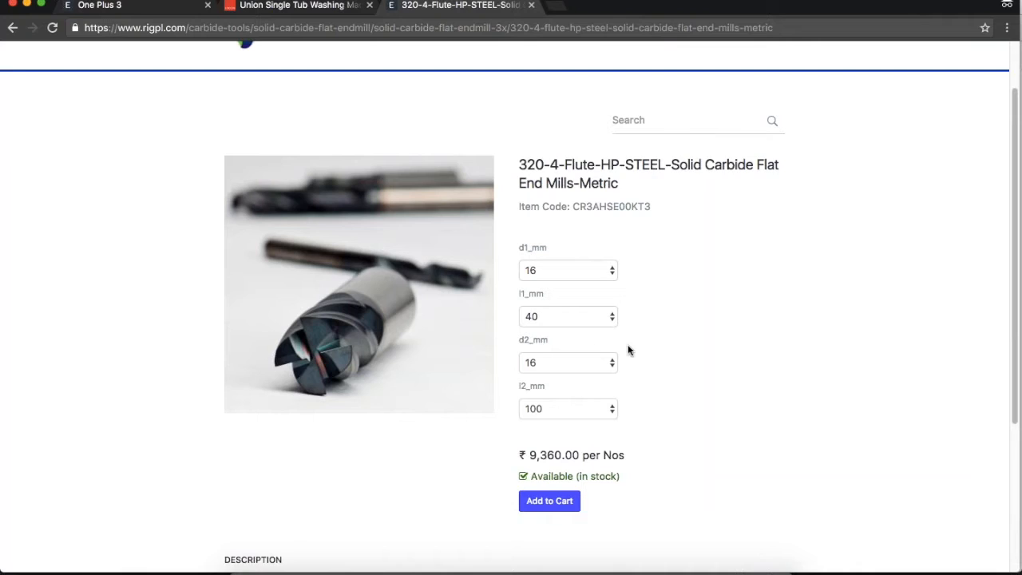
pyautogui.scroll(-3, 648, 298)
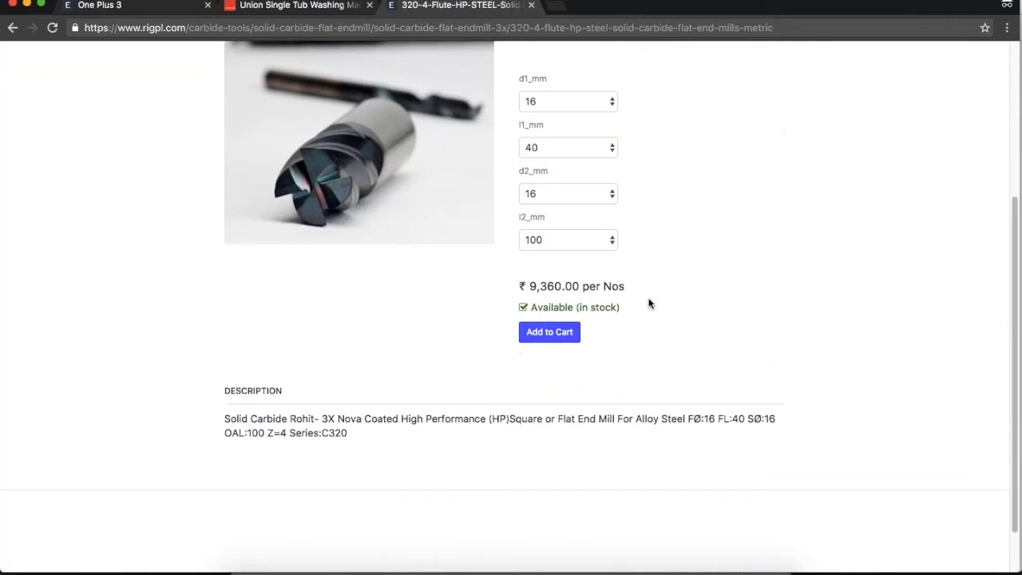
pyautogui.moveTo(417, 391); pyautogui.dragTo(240, 320)
pyautogui.click(438, 408)
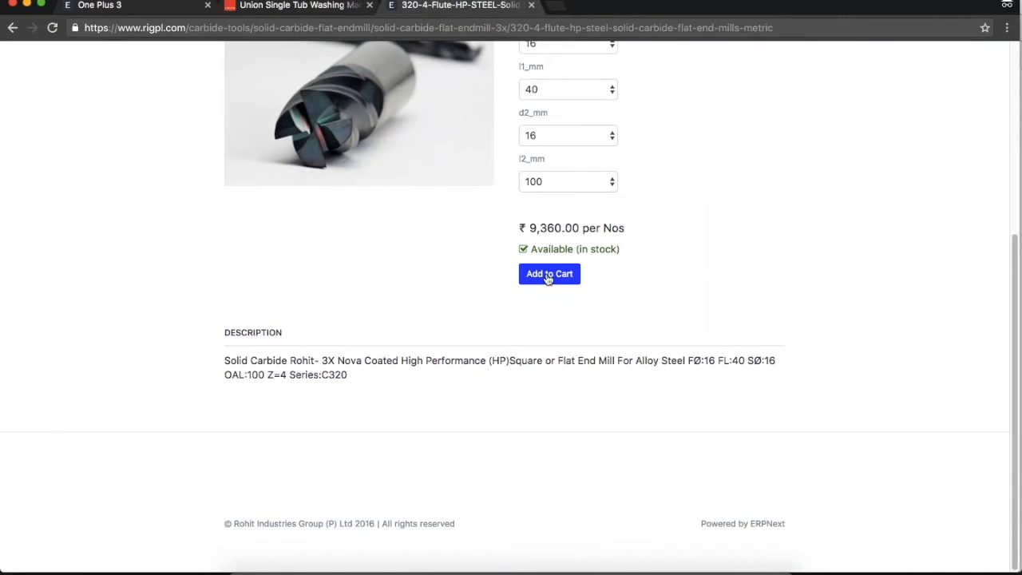
pyautogui.scroll(5, 633, 257)
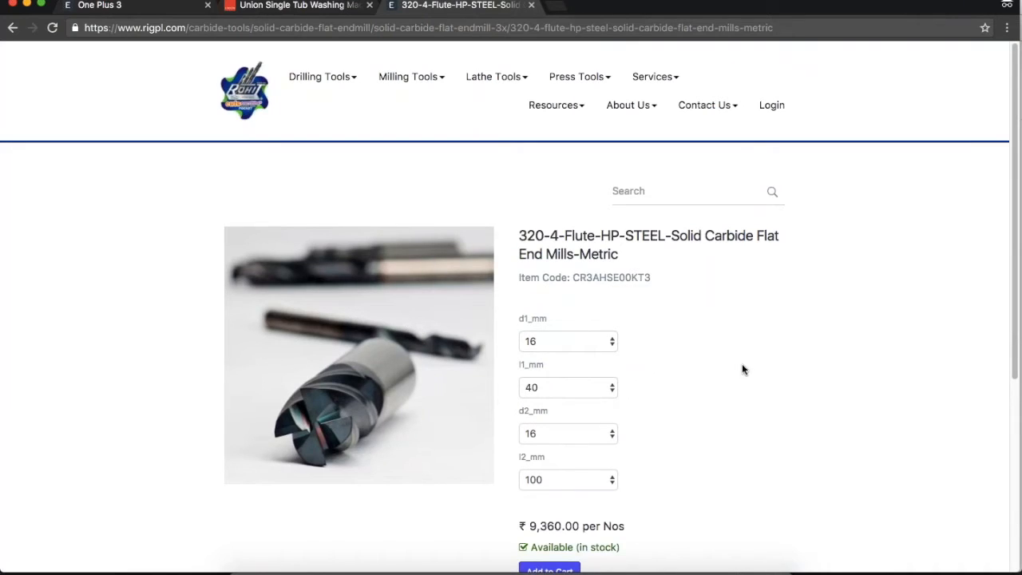
# From the One Plus 3 page, sign in to the shop with the customer's e-mail and password.
pyautogui.click(141, 6)
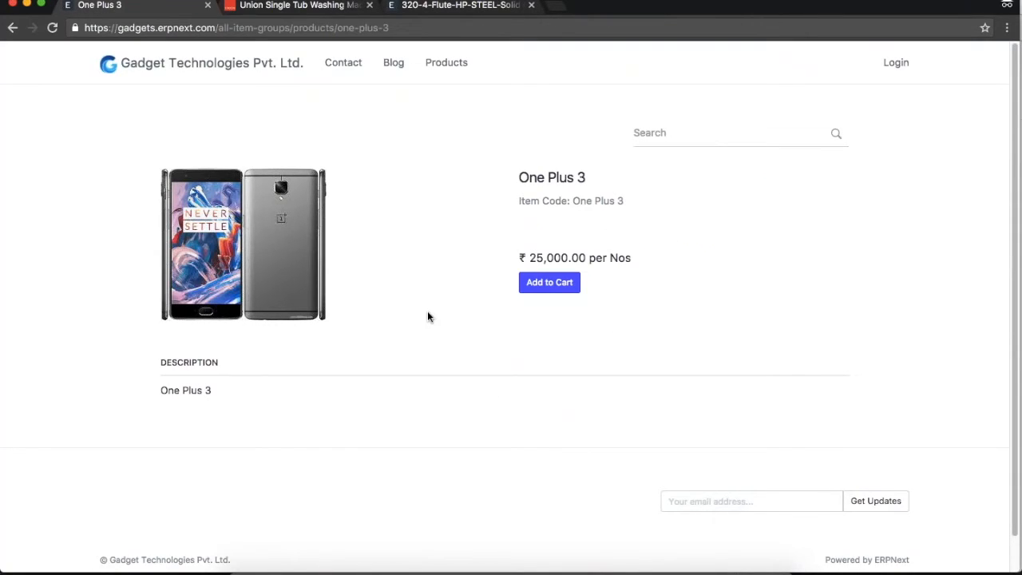
pyautogui.click(580, 281)
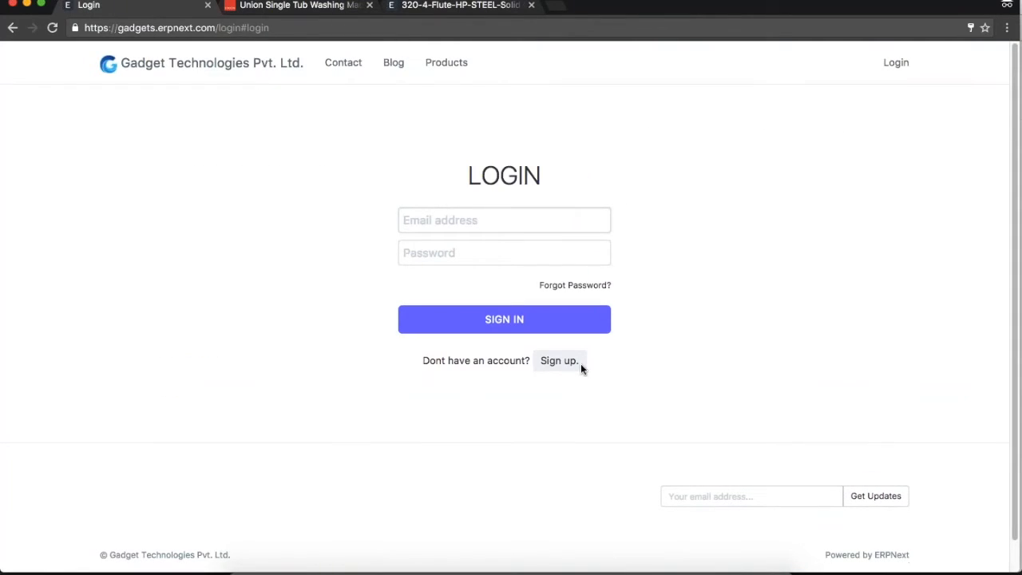
pyautogui.press('Tab')
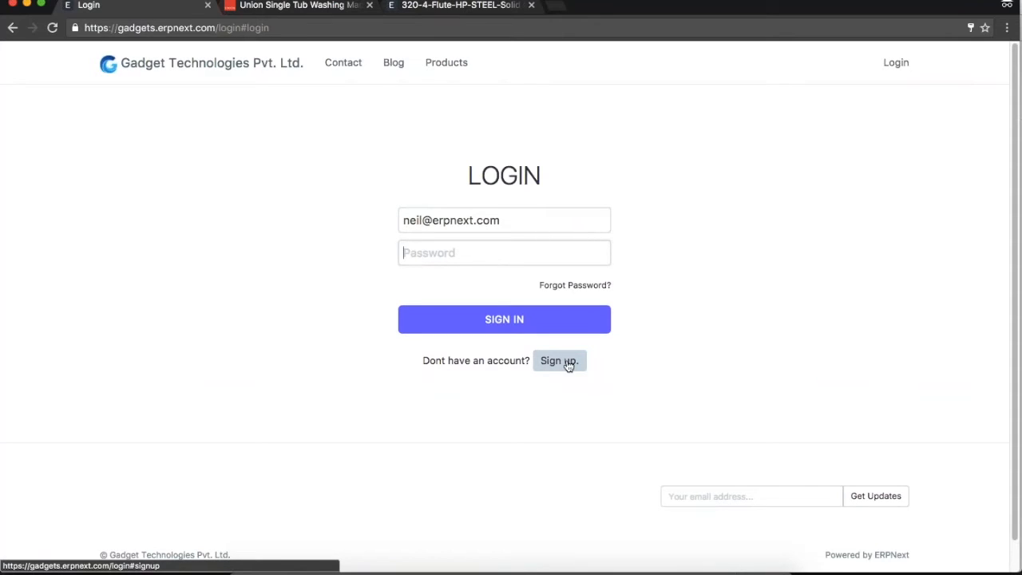
pyautogui.write('****')
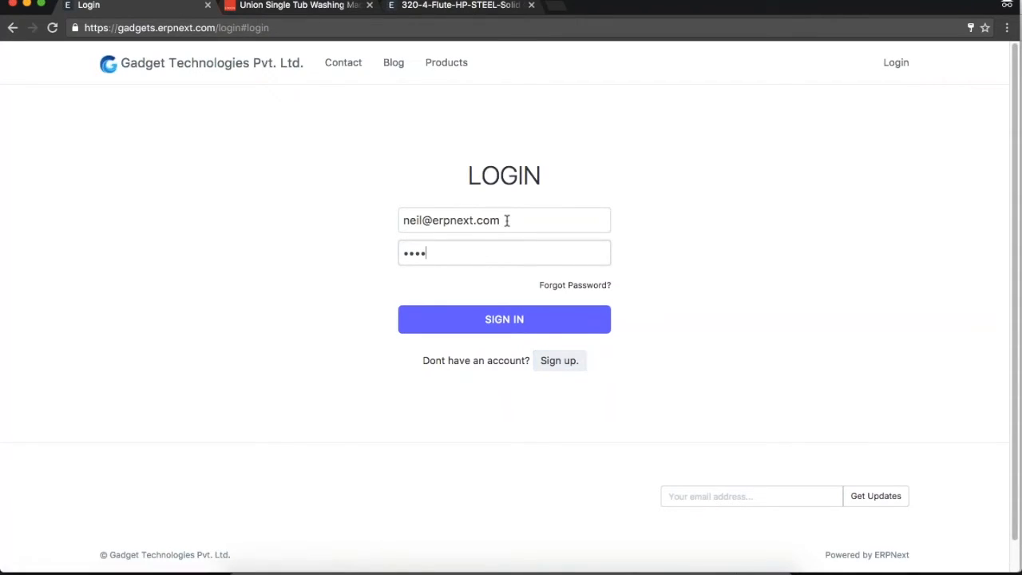
pyautogui.click(504, 318)
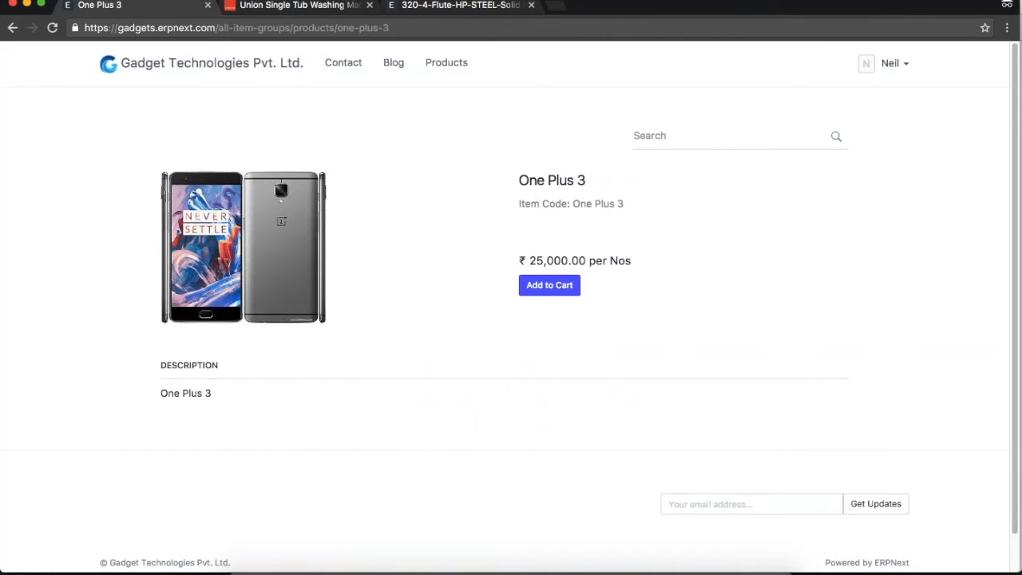
# Add the One Plus 3 to the cart and view the cart.
pyautogui.click(888, 63)
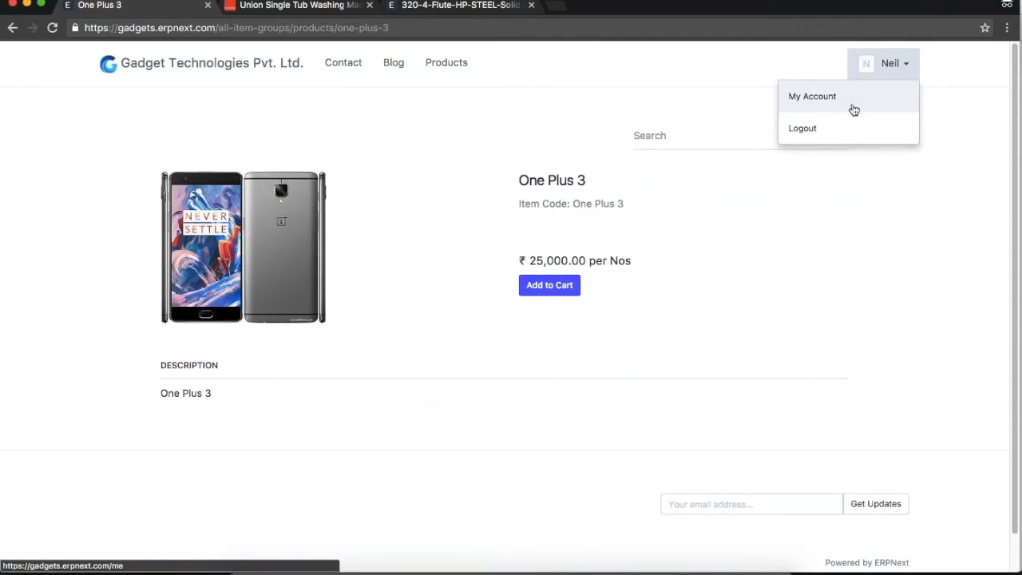
pyautogui.click(739, 306)
pyautogui.click(540, 292)
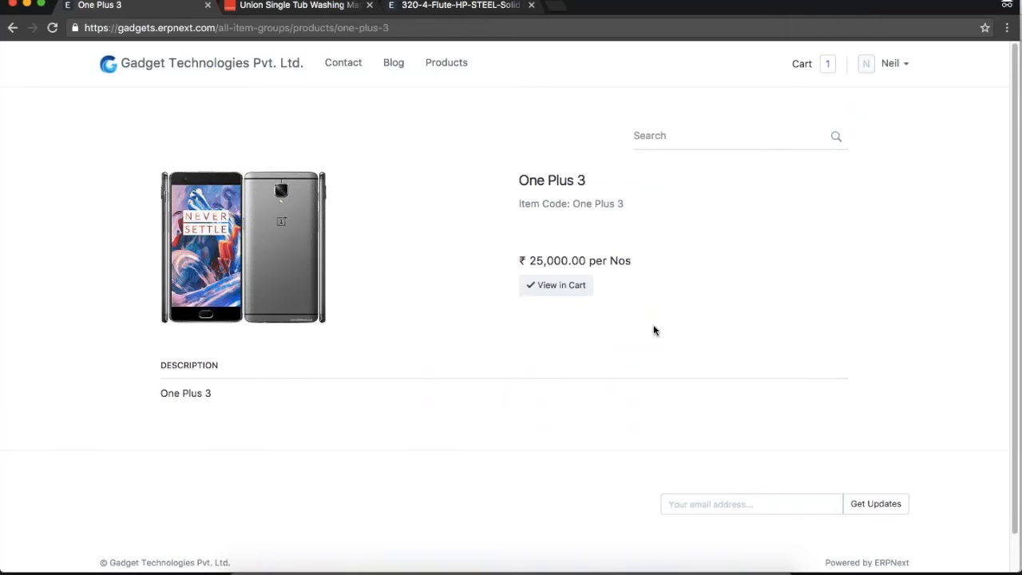
pyautogui.click(563, 286)
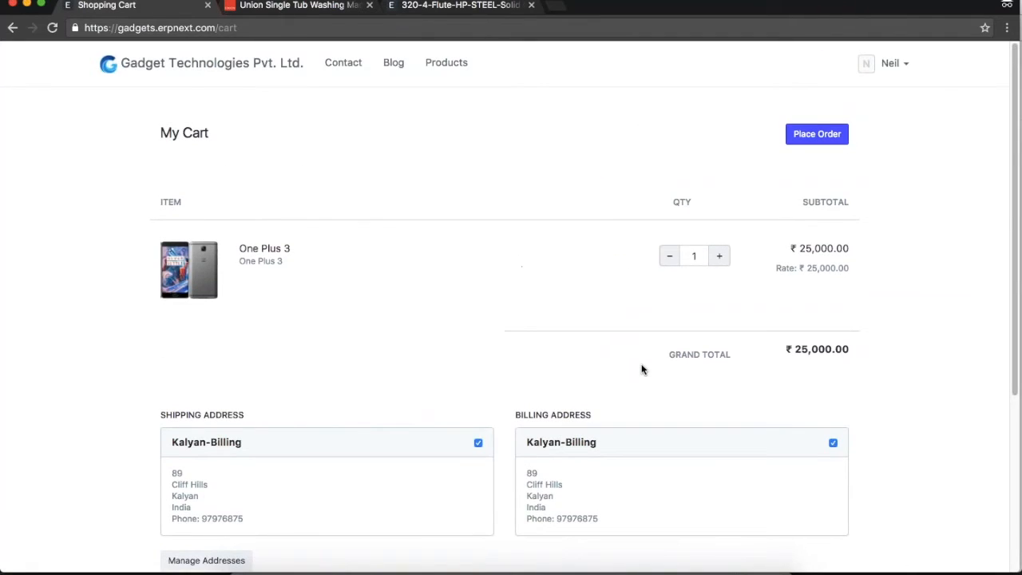
# Raise the One Plus 3 quantity to 3, then lower it back to 1.
pyautogui.click(722, 260)
pyautogui.click(721, 261)
pyautogui.moveTo(795, 345); pyautogui.dragTo(898, 359)
pyautogui.click(899, 360)
pyautogui.scroll(-2, 899, 359)
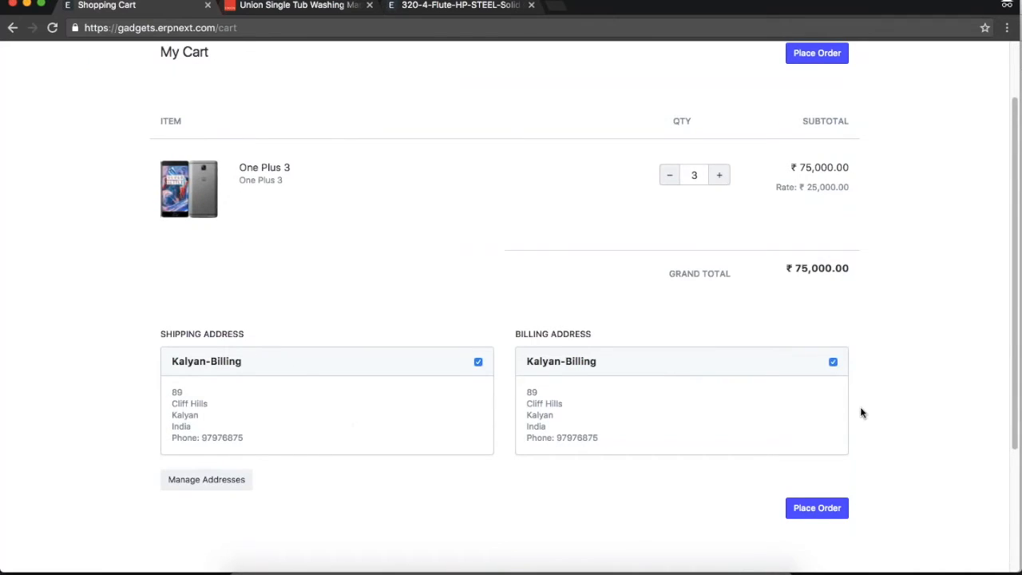
pyautogui.scroll(2, 845, 386)
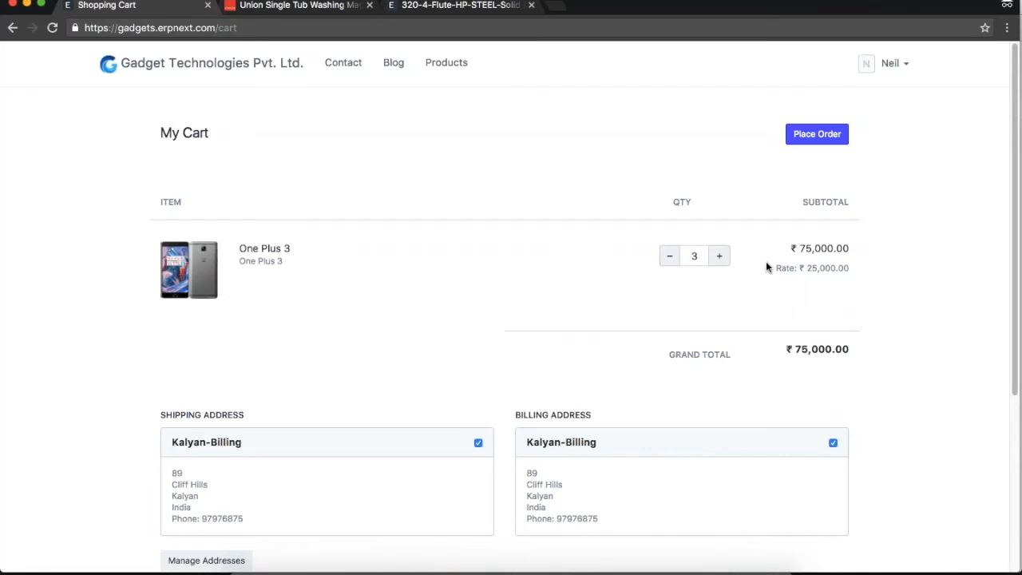
pyautogui.click(669, 256)
pyautogui.click(670, 256)
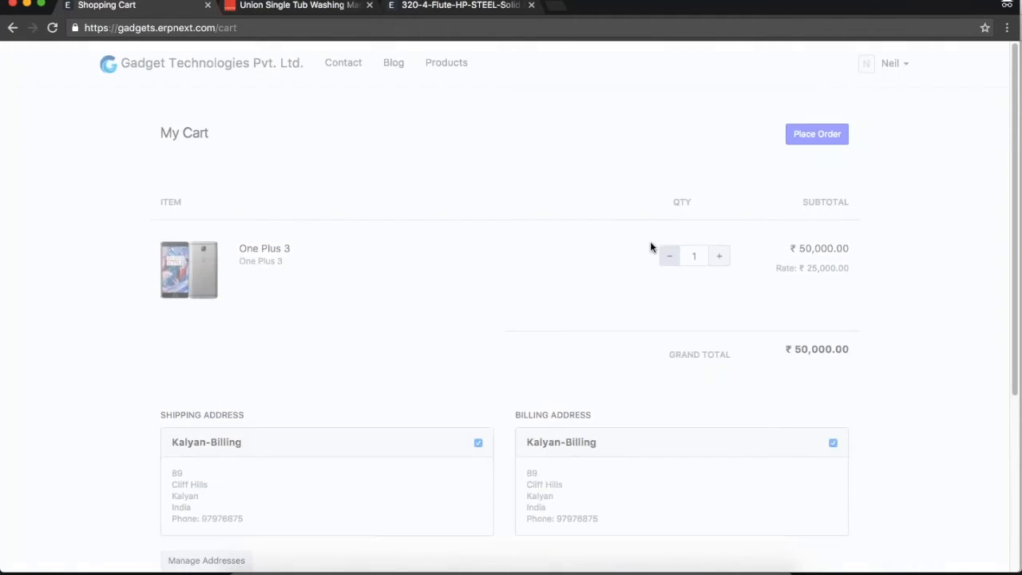
# Add the Nokia Lumia 1020 from the product catalogue to the cart.
pyautogui.click(447, 62)
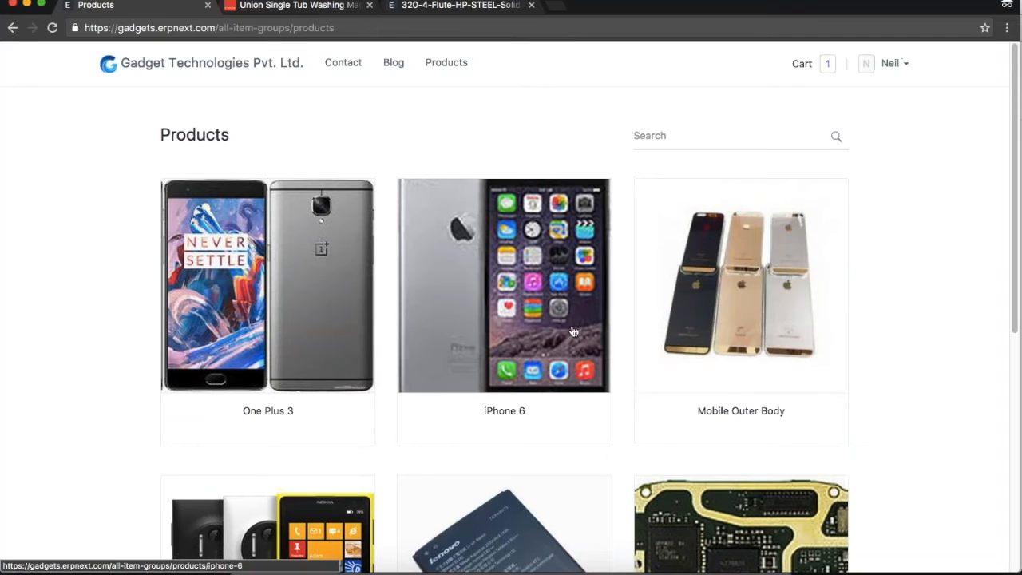
pyautogui.scroll(-2, 588, 335)
pyautogui.click(272, 479)
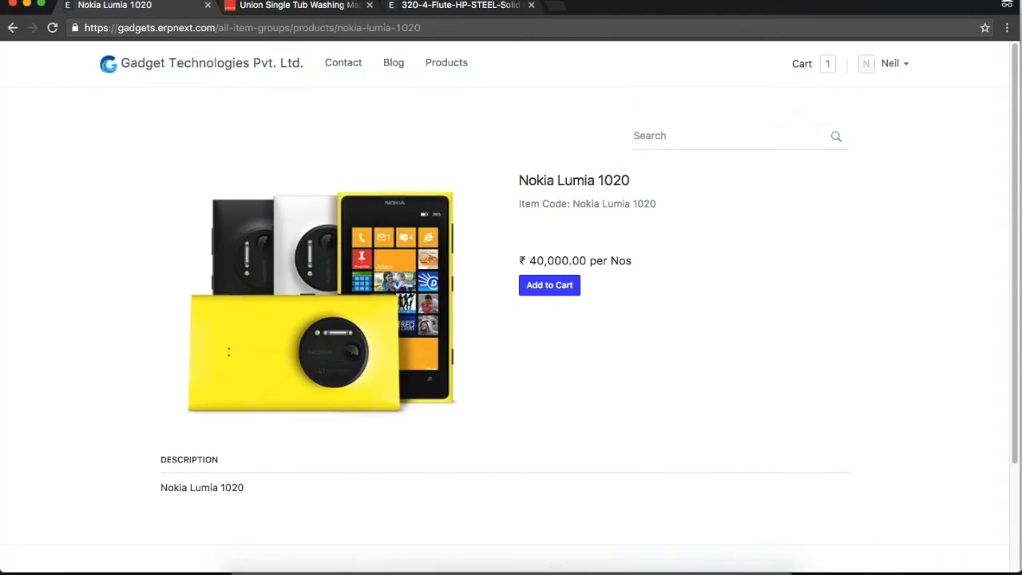
pyautogui.click(540, 286)
pyautogui.click(577, 285)
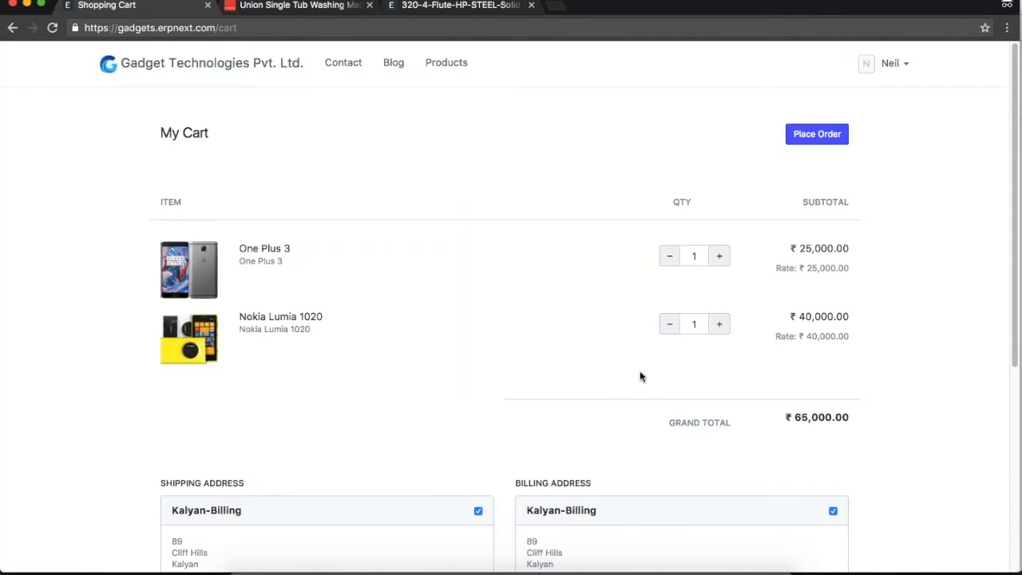
# Try placing the order and dismiss the missing-warehouse error message.
pyautogui.scroll(-4, 639, 376)
pyautogui.scroll(4, 640, 376)
pyautogui.click(810, 138)
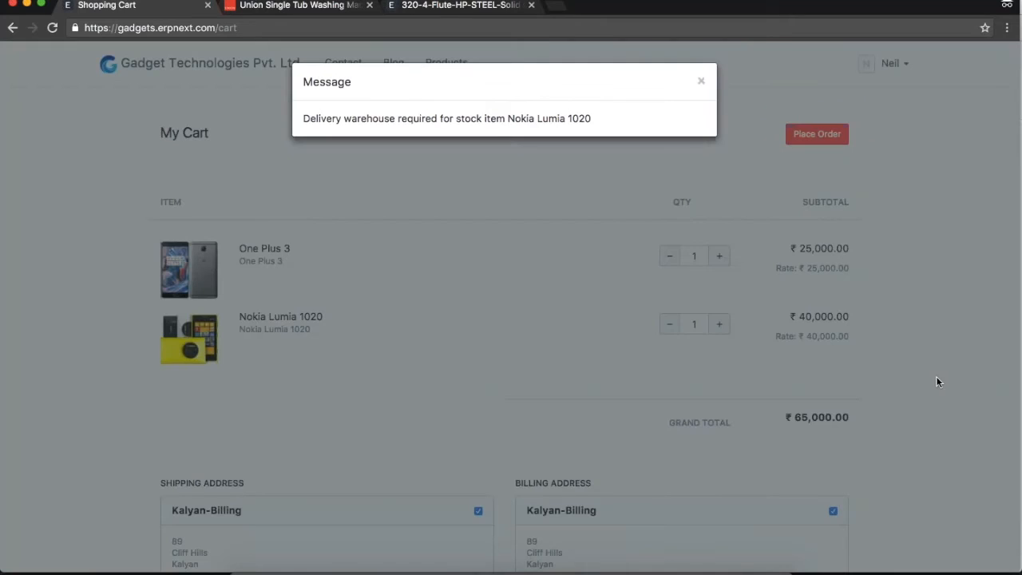
pyautogui.click(702, 81)
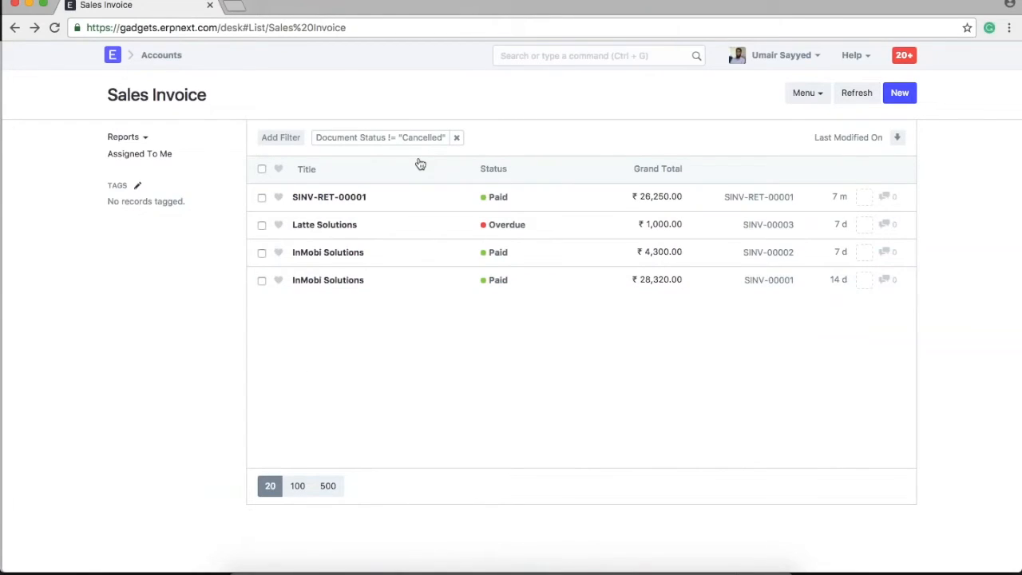
# Open the Item list from the desk search, glancing at the iPhone 6 record.
pyautogui.click(556, 62)
pyautogui.write('item')
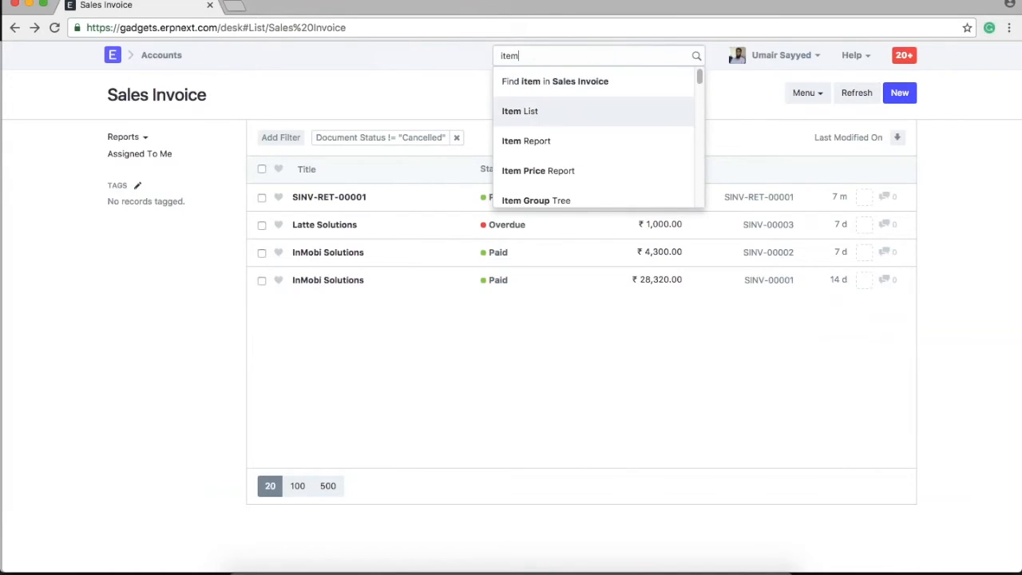
pyautogui.press('Return')
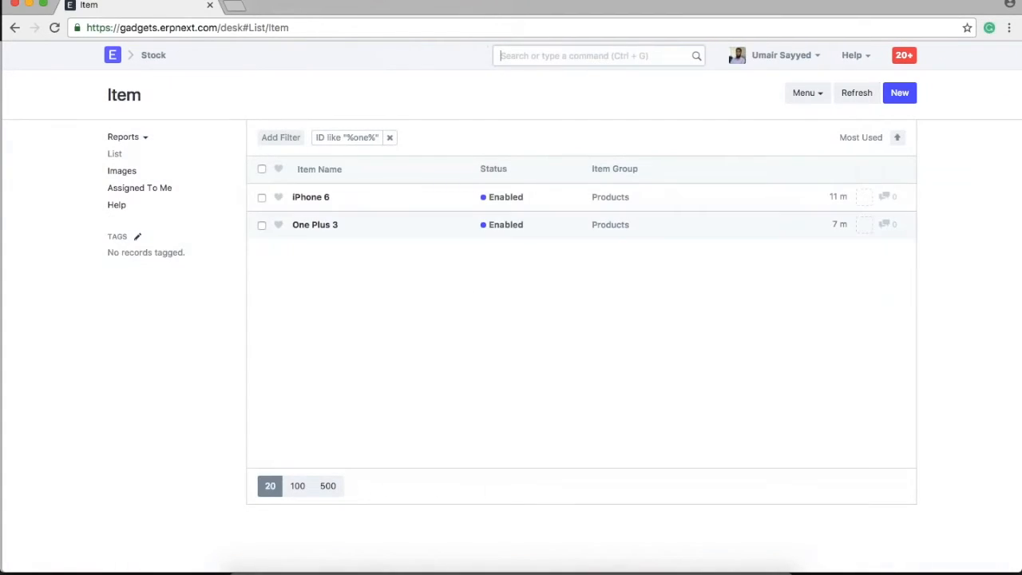
pyautogui.click(311, 196)
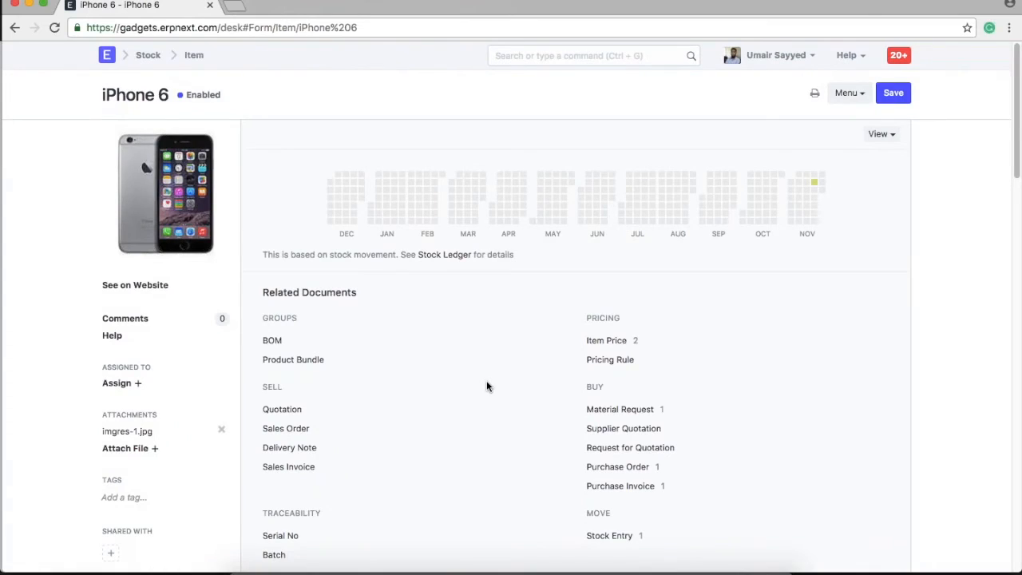
pyautogui.click(194, 55)
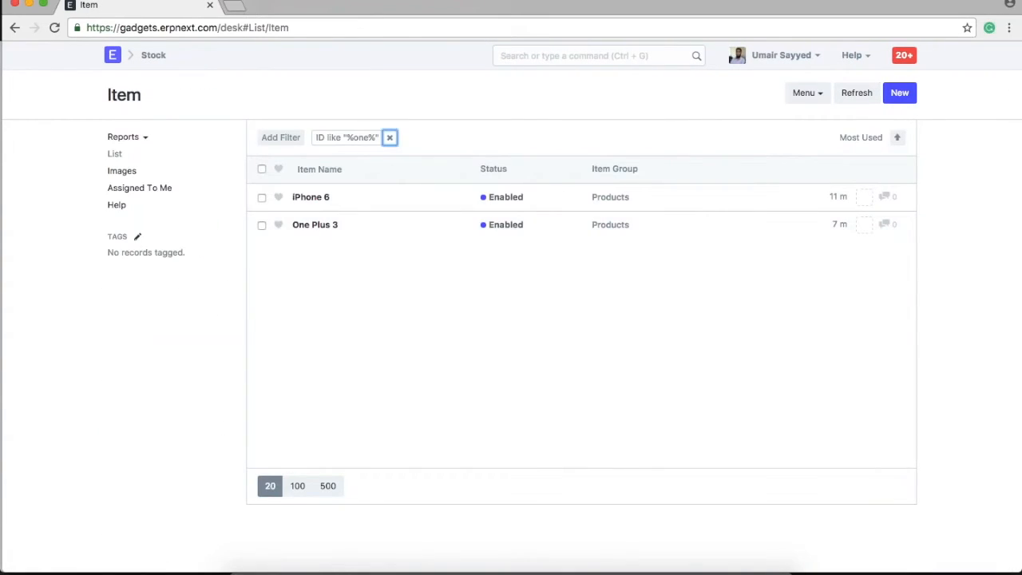
# Set Nokia Lumia 1020's default warehouse to Stores - GTPL, save, and place the cart order.
pyautogui.click(336, 390)
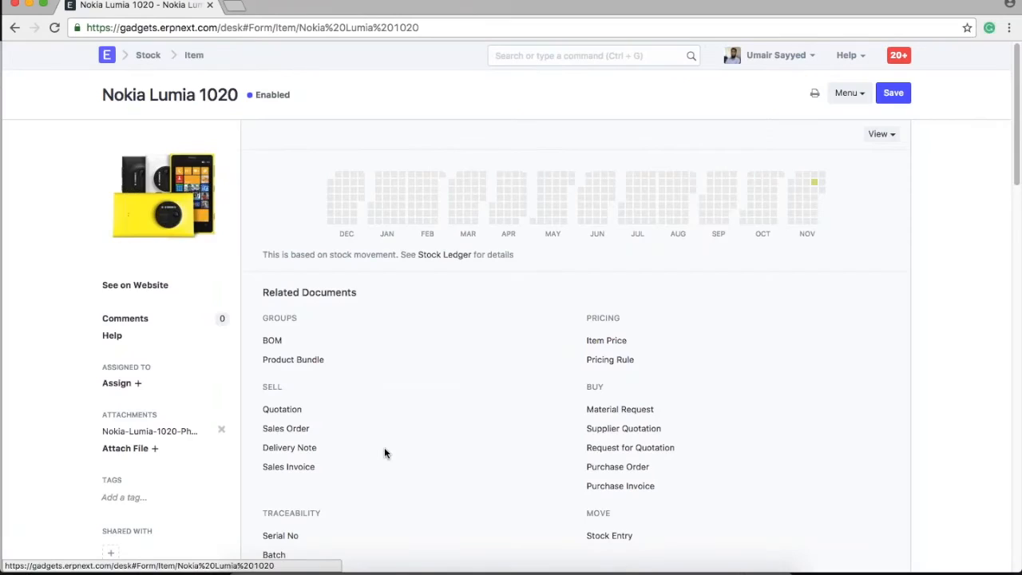
pyautogui.scroll(-10, 384, 453)
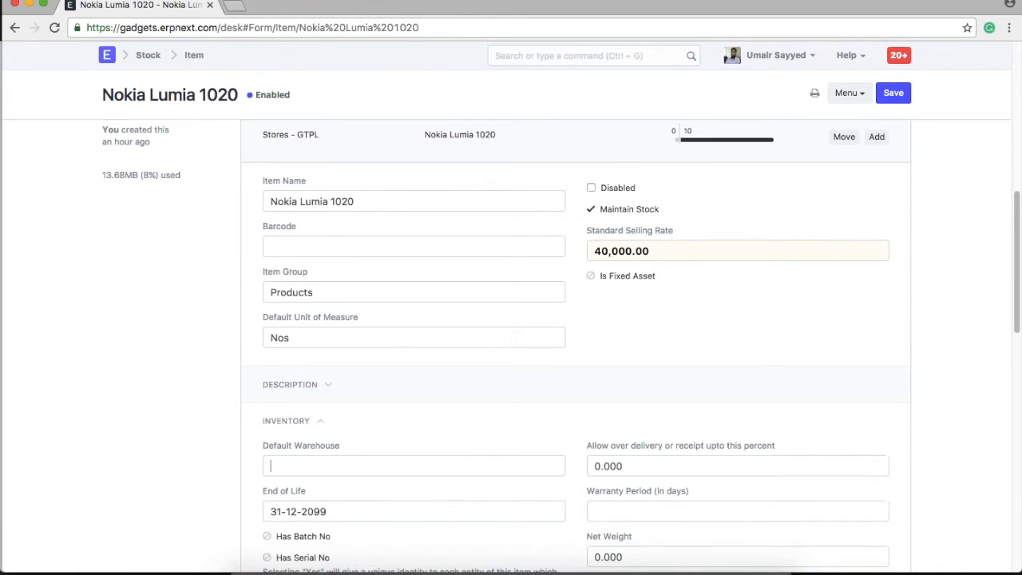
pyautogui.click(320, 533)
pyautogui.hotkey('ctrl', 's')
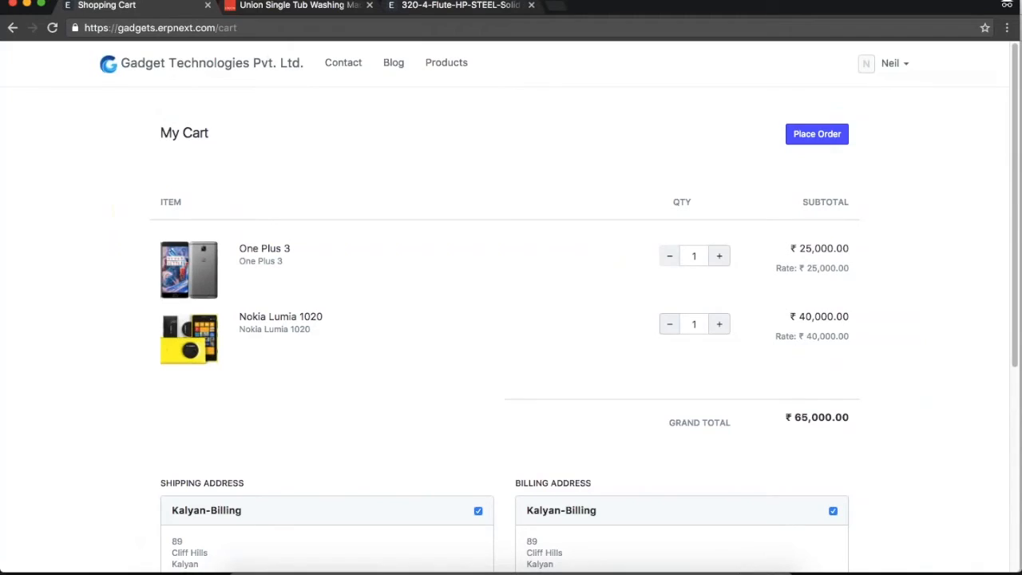
pyautogui.click(817, 134)
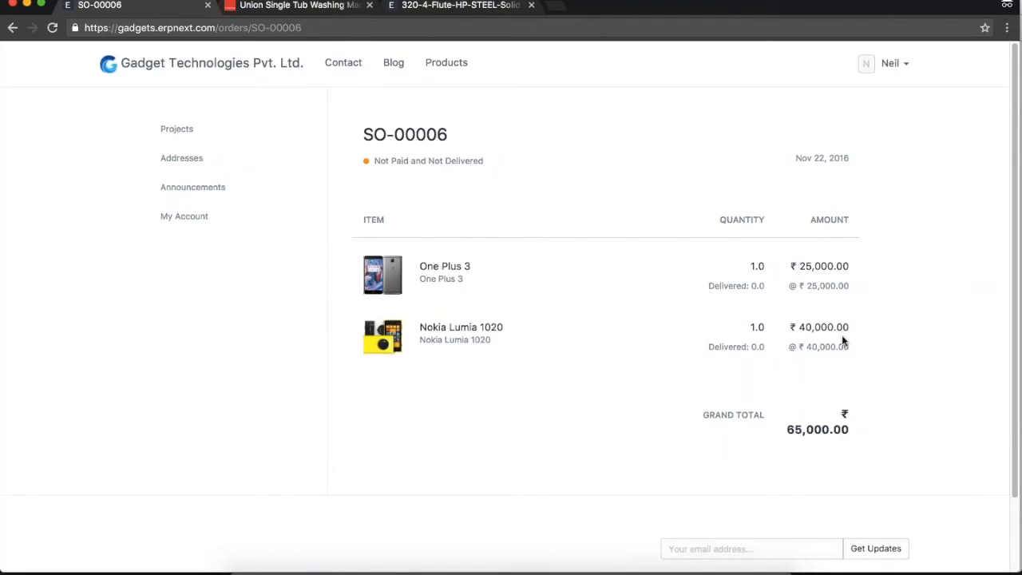
# Point out order SO-00006 and its 65,000.00 grand total on the order page.
pyautogui.moveTo(789, 430); pyautogui.dragTo(875, 432)
pyautogui.click(905, 414)
pyautogui.moveTo(449, 134); pyautogui.dragTo(343, 133)
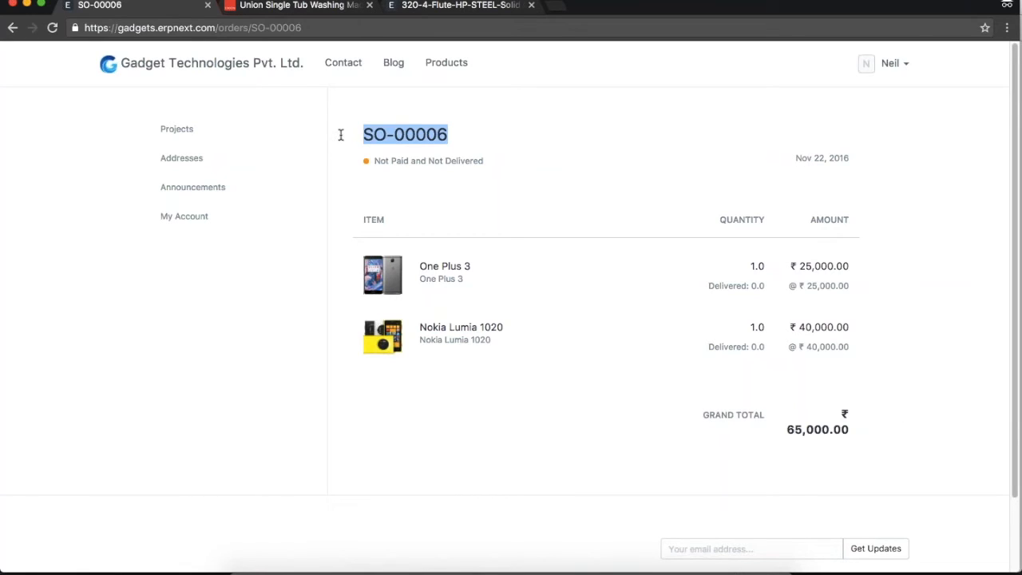
pyautogui.click(494, 142)
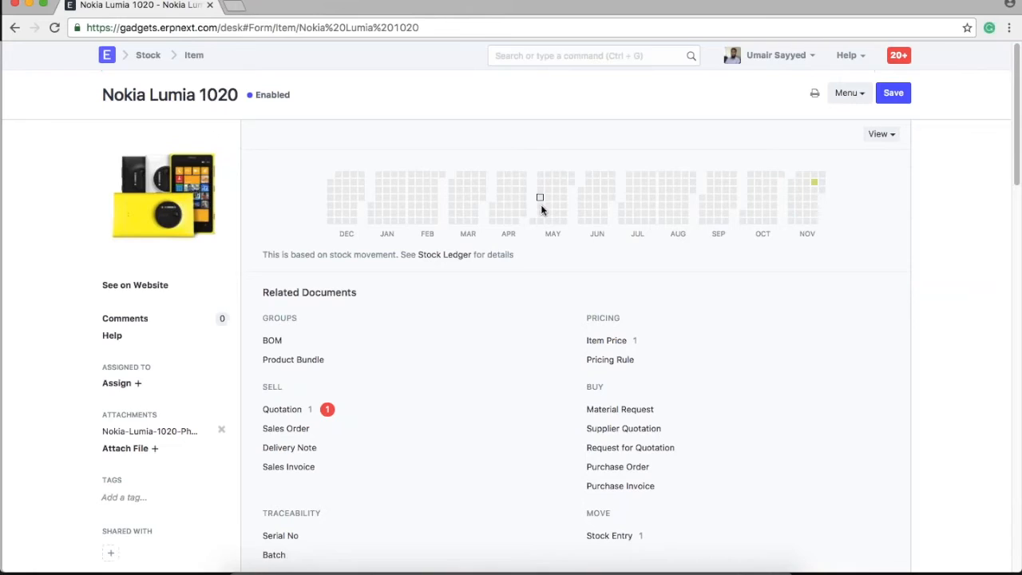
# Open sales order SO-00006 from the Sales Order list and highlight its customer and order type.
pyautogui.click(586, 58)
pyautogui.write('sales or')
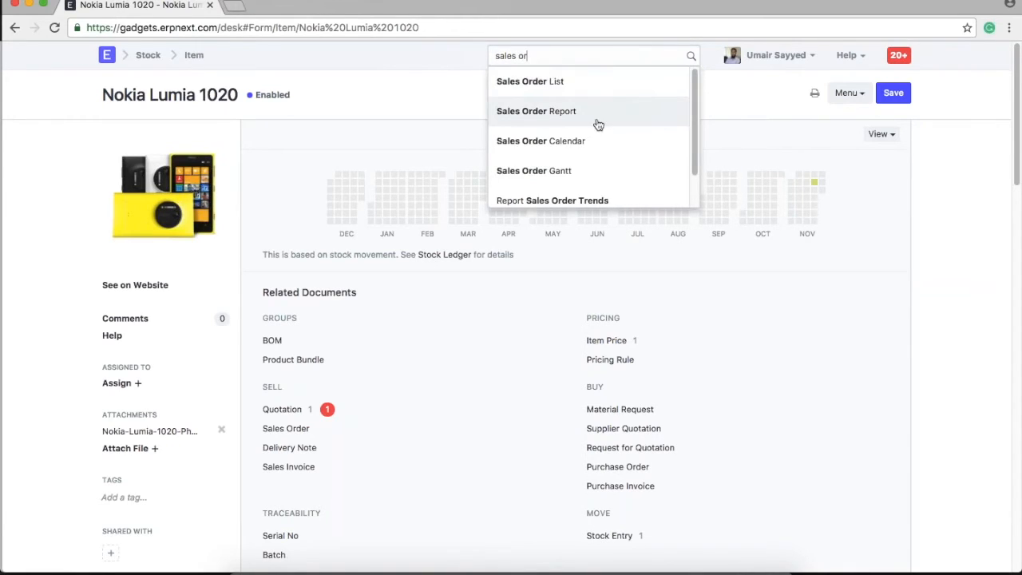
pyautogui.press('Return')
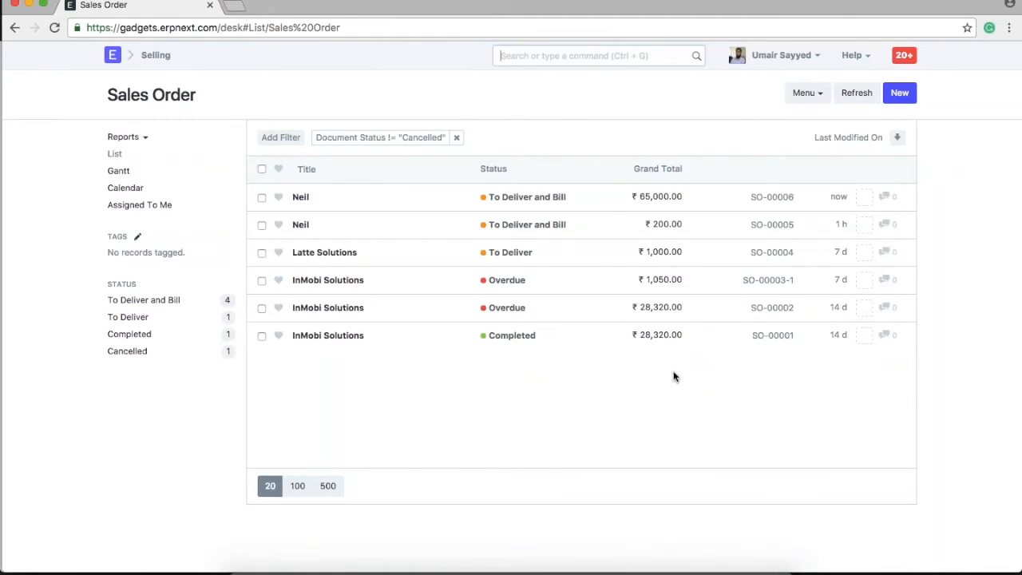
pyautogui.click(301, 196)
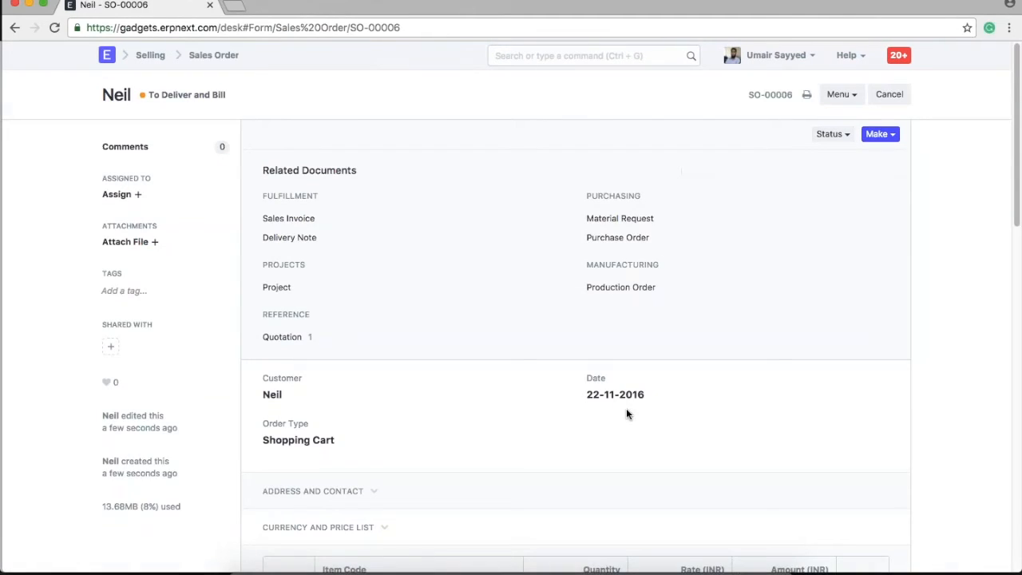
pyautogui.moveTo(284, 395); pyautogui.dragTo(263, 395)
pyautogui.click(506, 428)
pyautogui.scroll(-2, 558, 437)
pyautogui.moveTo(359, 273); pyautogui.dragTo(263, 271)
pyautogui.click(487, 270)
# Scroll through SO-00006's items and totals, check its Make options, and return to the customer's portal window.
pyautogui.scroll(-2, 565, 393)
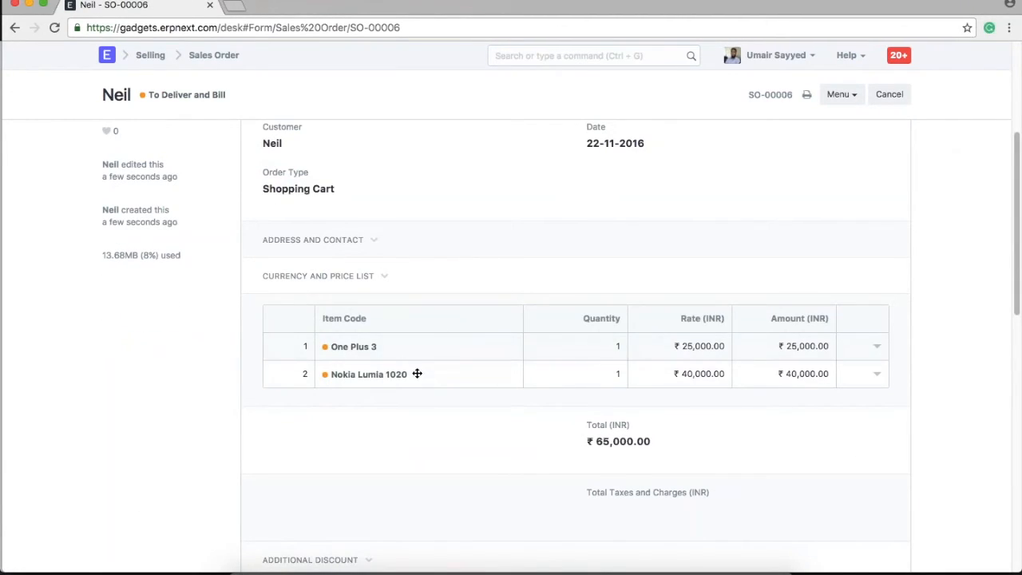
pyautogui.scroll(-5, 789, 405)
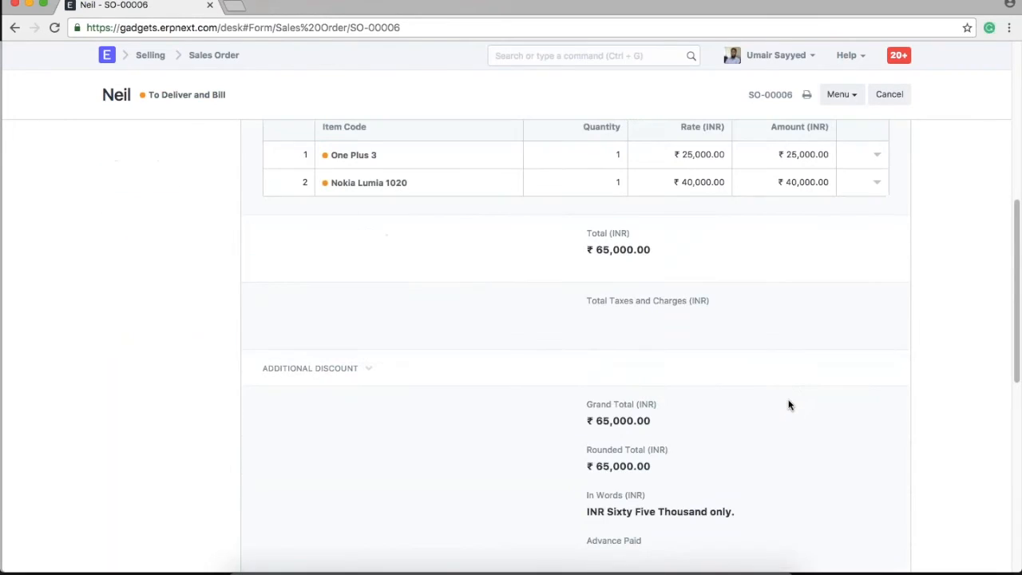
pyautogui.scroll(7, 789, 404)
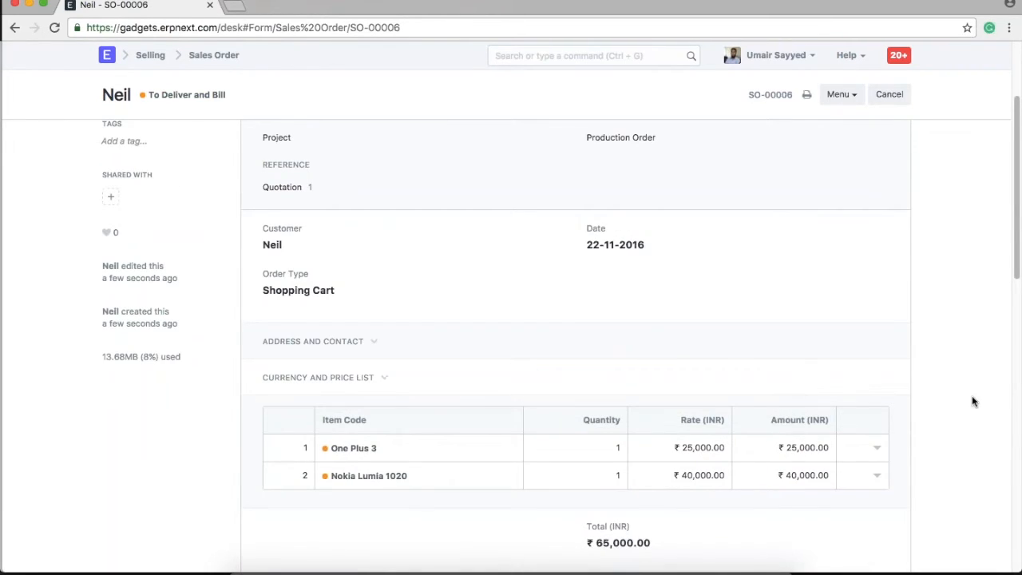
pyautogui.scroll(4, 972, 398)
pyautogui.click(886, 137)
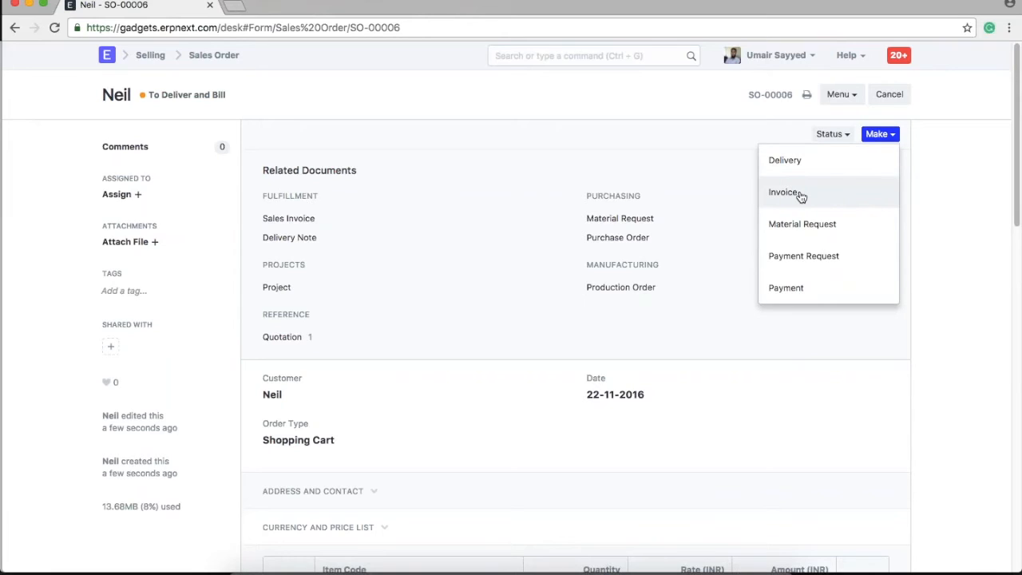
pyautogui.click(938, 368)
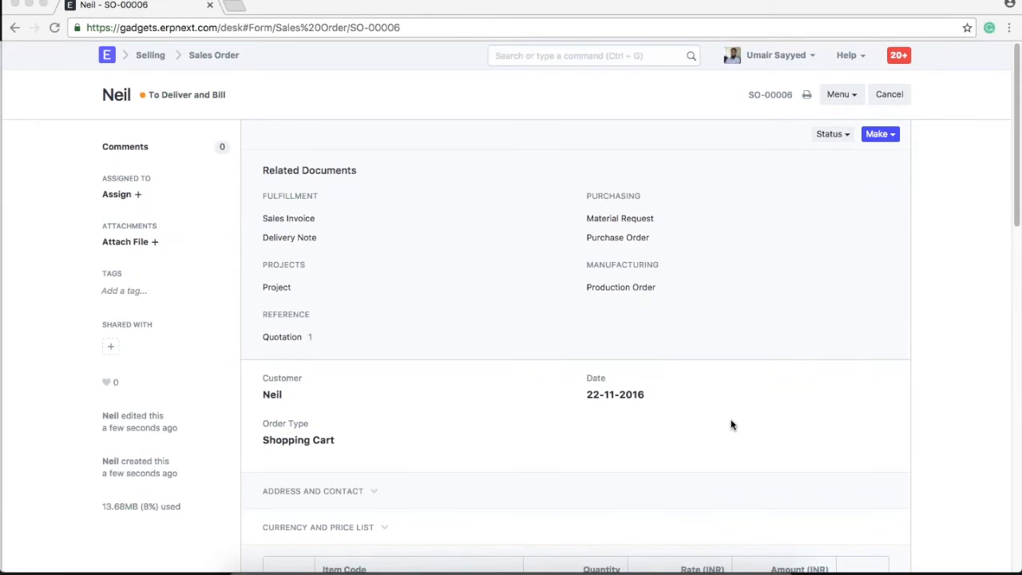
pyautogui.press('super+grave')
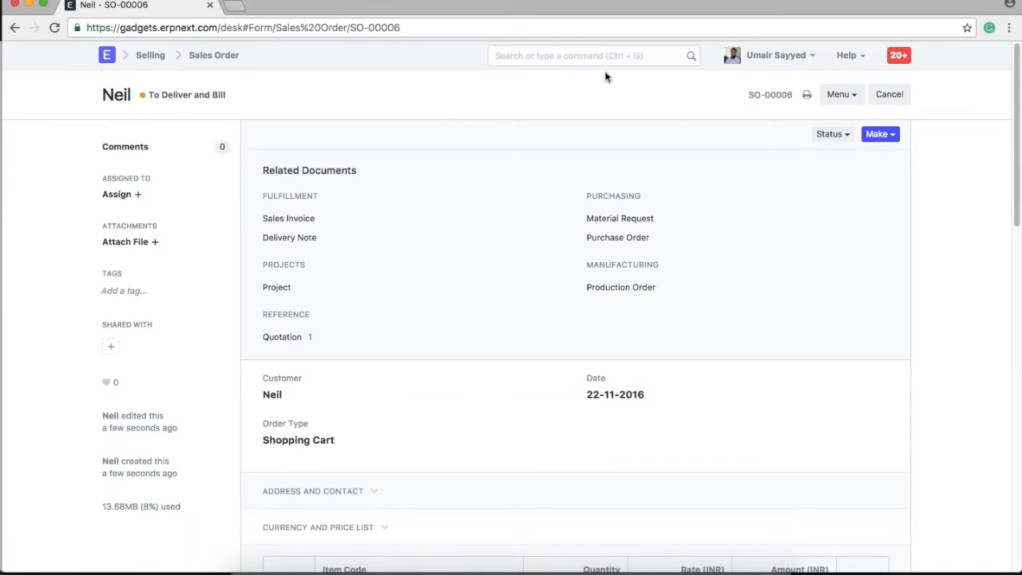
pyautogui.hotkey('ctrl', 'g')
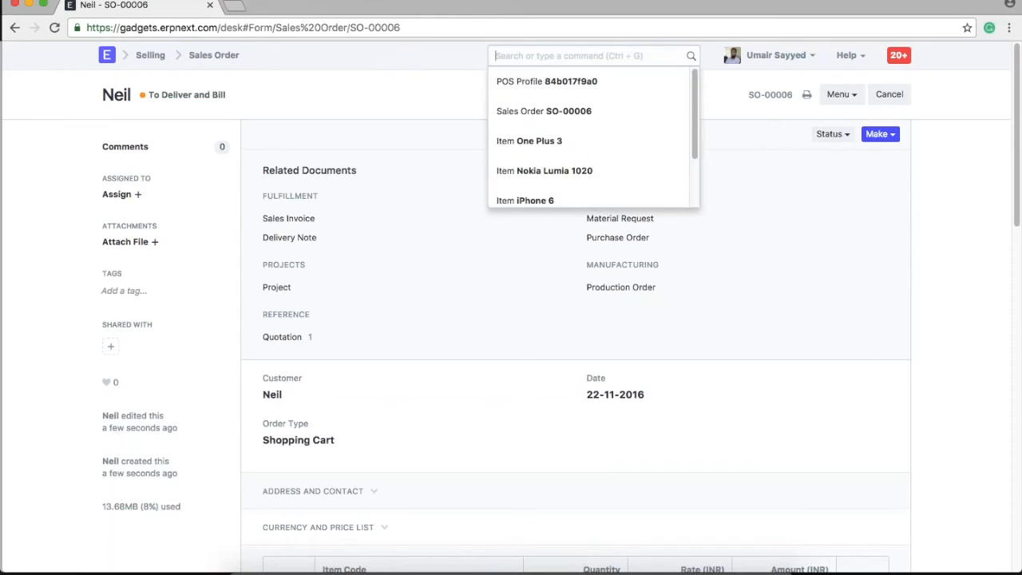
# Create a new enabled PayPal integration service; saving fails with an invalid credentials error.
pyautogui.write('int')
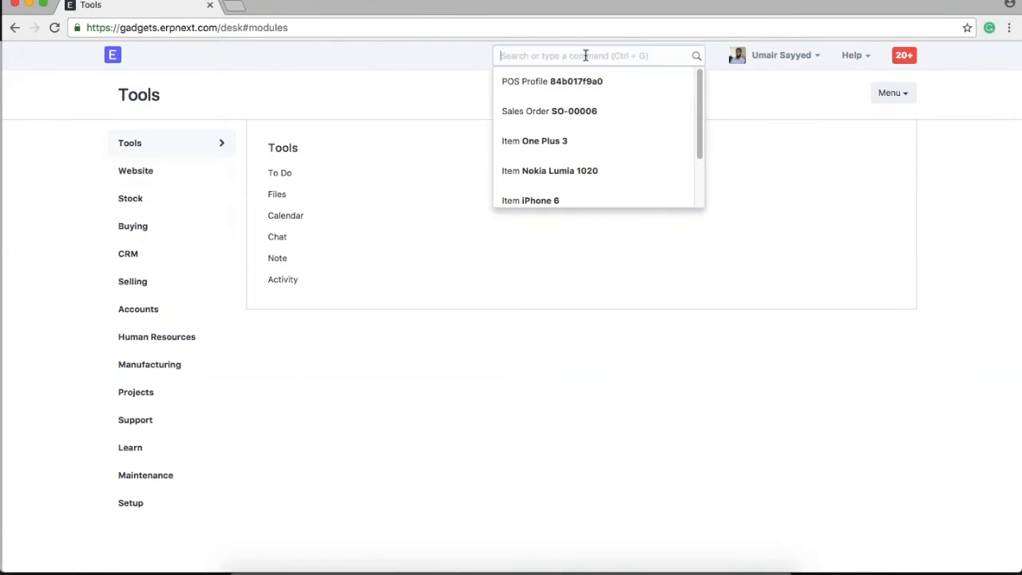
pyautogui.write('in')
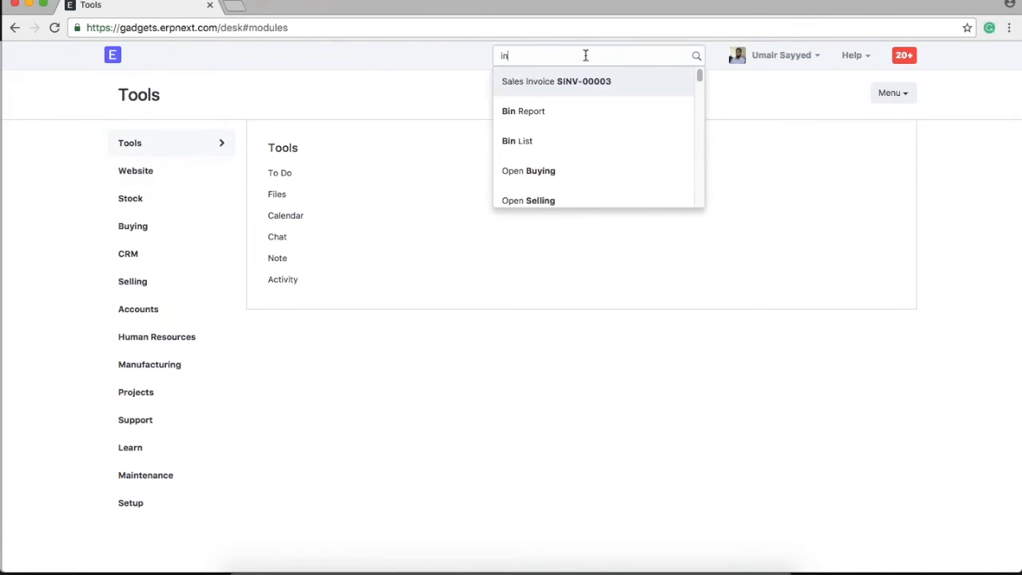
pyautogui.write('teg')
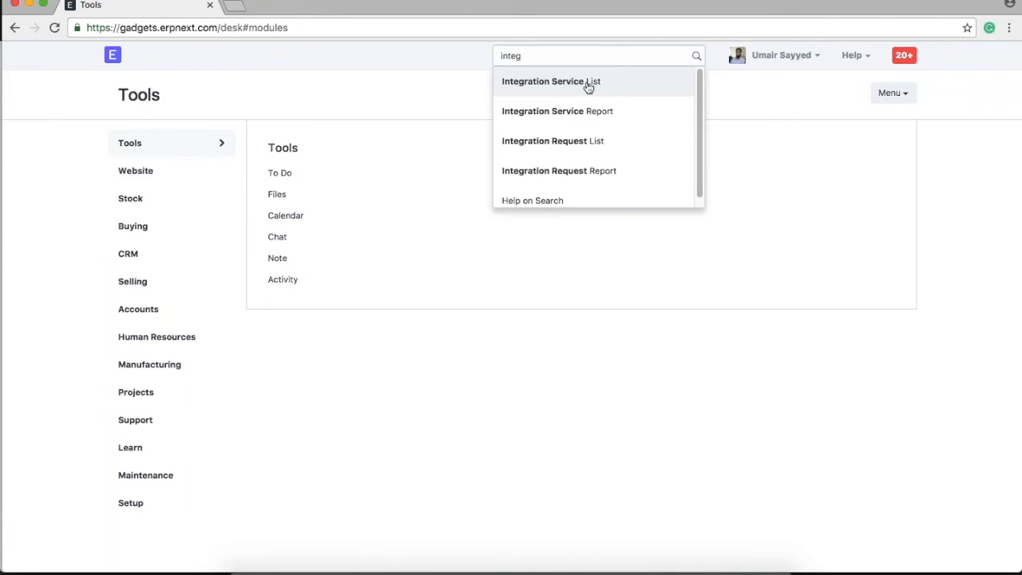
pyautogui.click(589, 83)
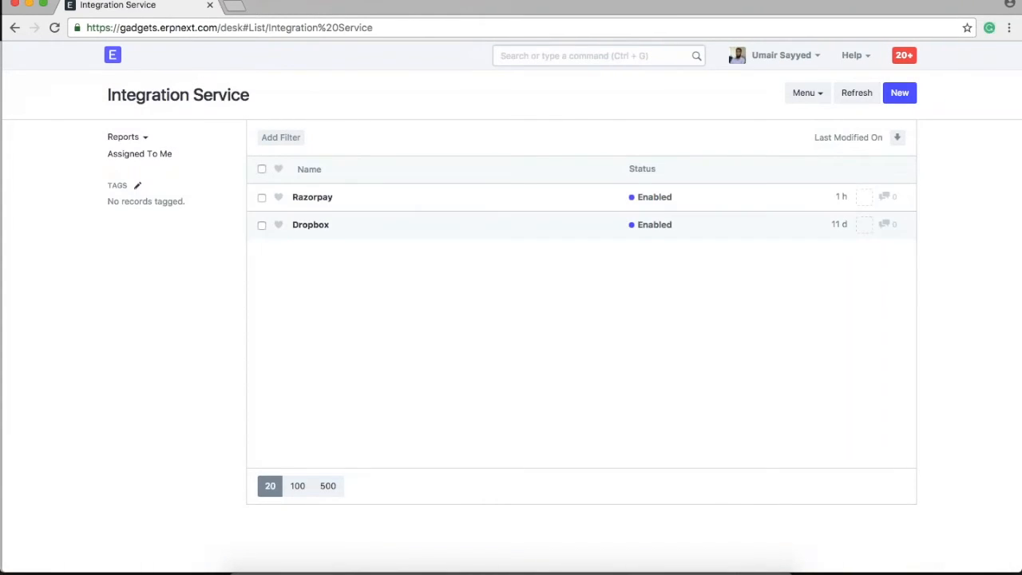
pyautogui.click(900, 93)
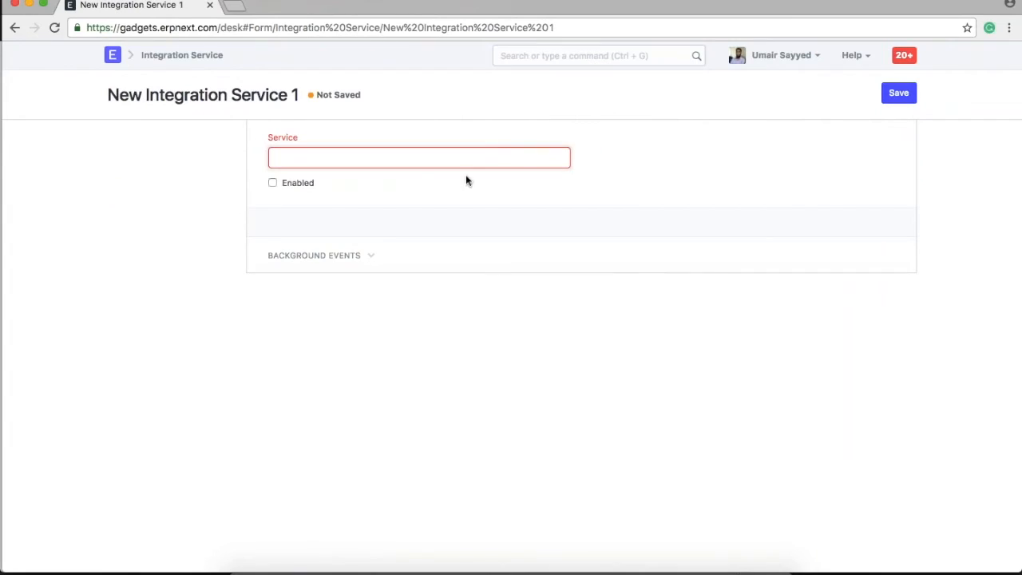
pyautogui.click(385, 156)
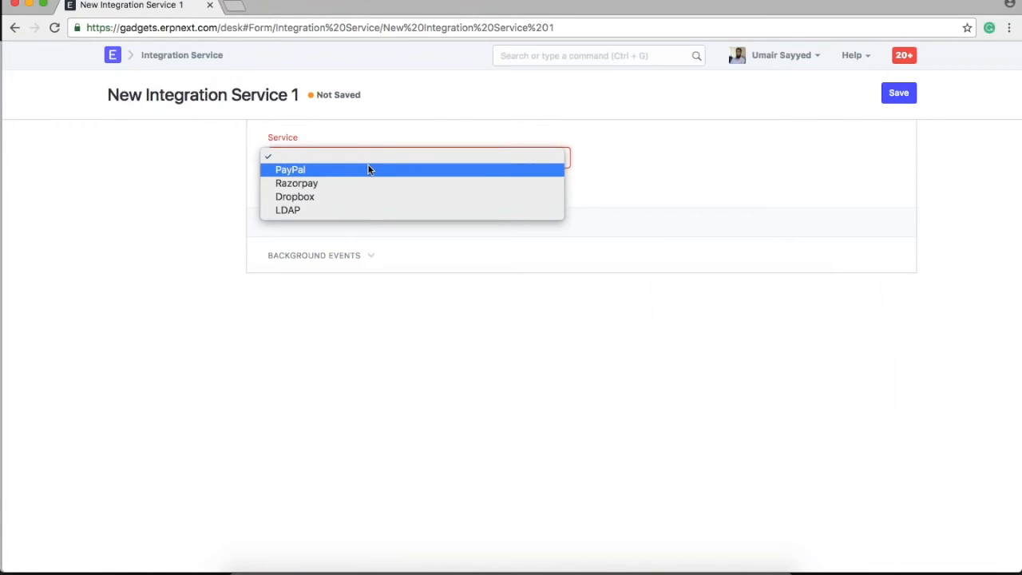
pyautogui.click(368, 169)
pyautogui.click(298, 214)
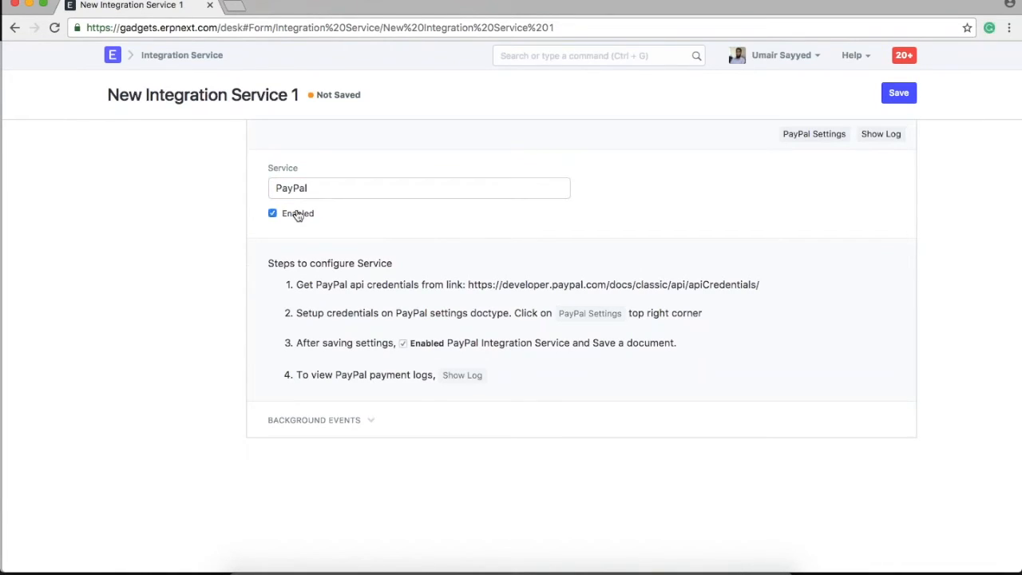
pyautogui.click(899, 93)
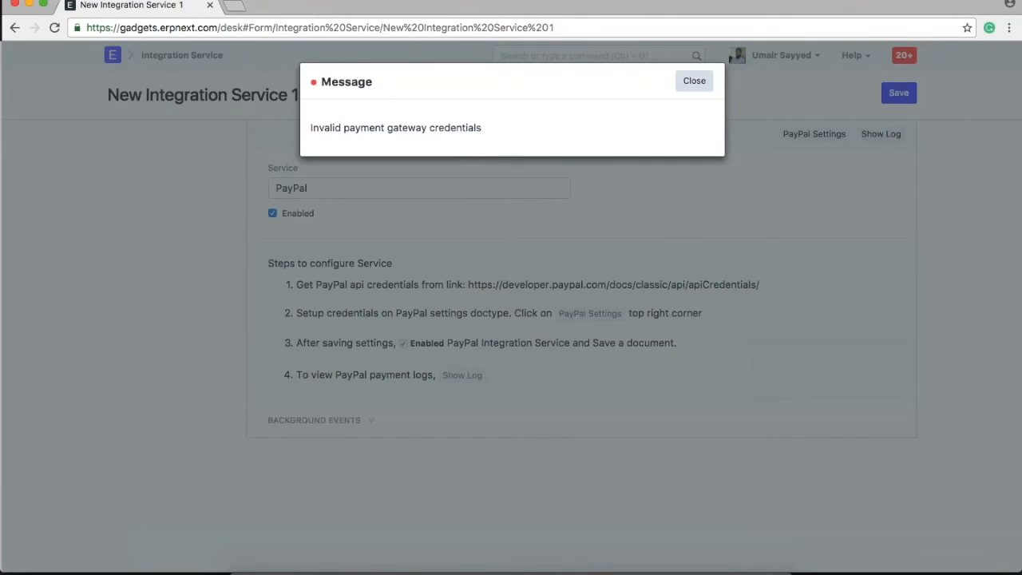
pyautogui.click(694, 81)
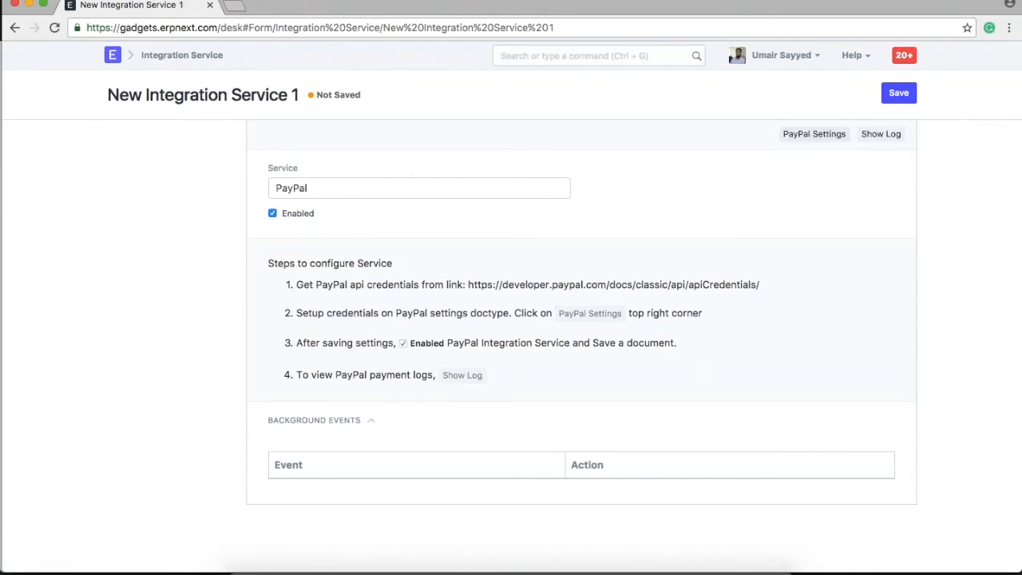
# Show the empty API Username, API Password and Signature in PayPal Settings, then go back to the list.
pyautogui.click(790, 134)
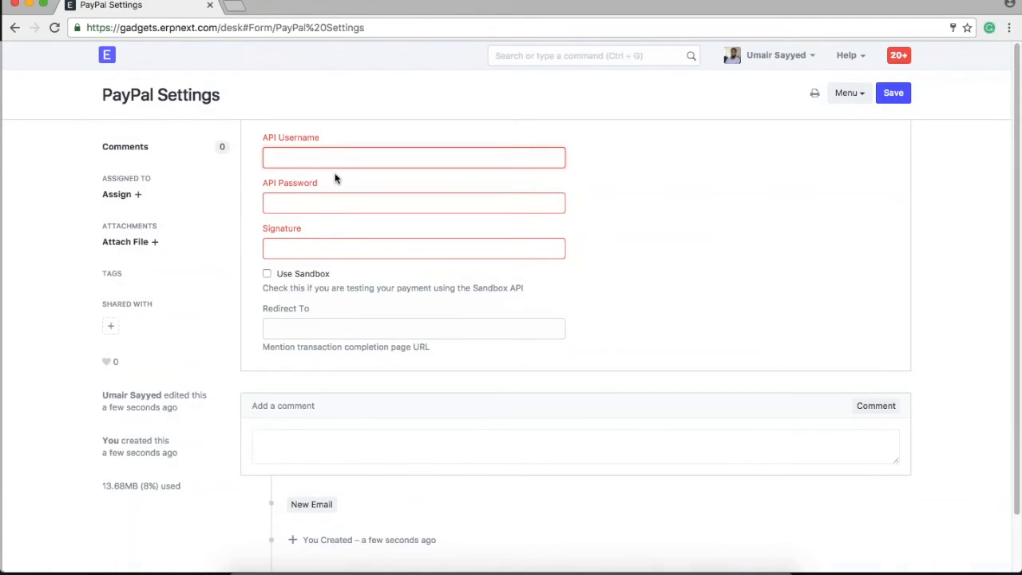
pyautogui.moveTo(322, 139); pyautogui.dragTo(275, 141)
pyautogui.moveTo(318, 185); pyautogui.dragTo(267, 184)
pyautogui.moveTo(298, 230); pyautogui.dragTo(271, 230)
pyautogui.click(659, 263)
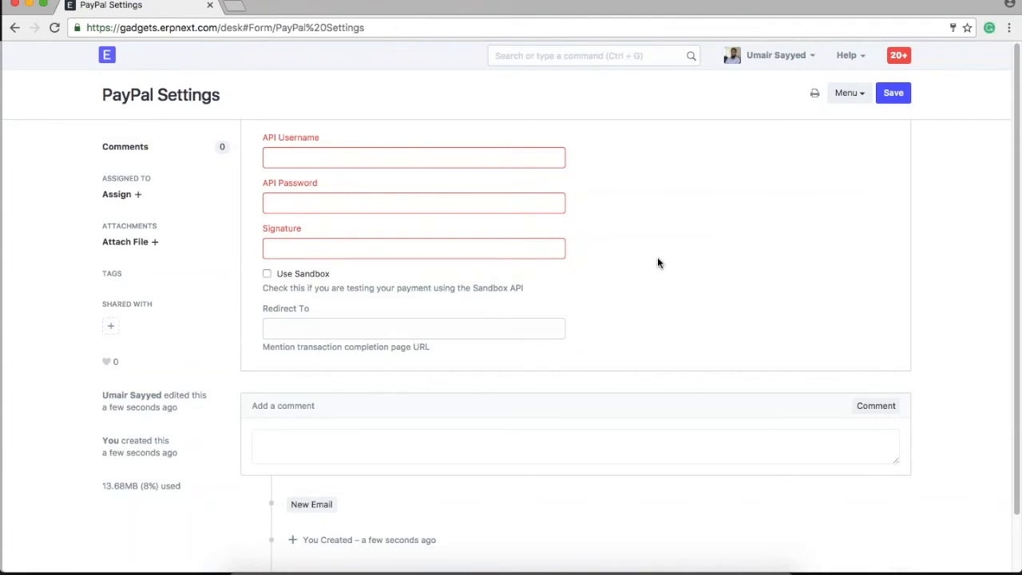
pyautogui.click(14, 28)
pyautogui.click(15, 28)
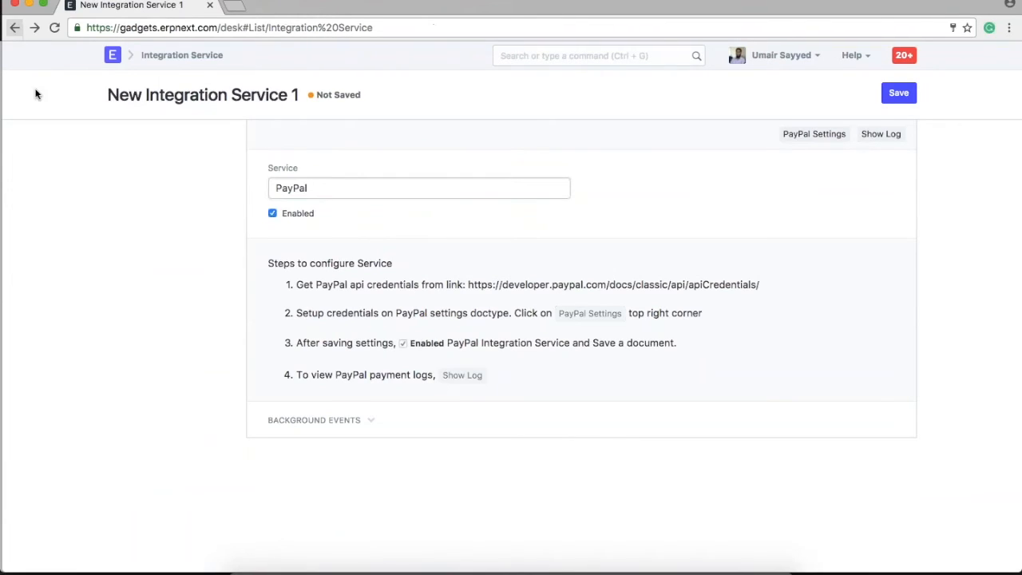
# Open the Razorpay integration service's settings with its API key and secret, then sign in to Razorpay's dashboard.
pyautogui.click(312, 196)
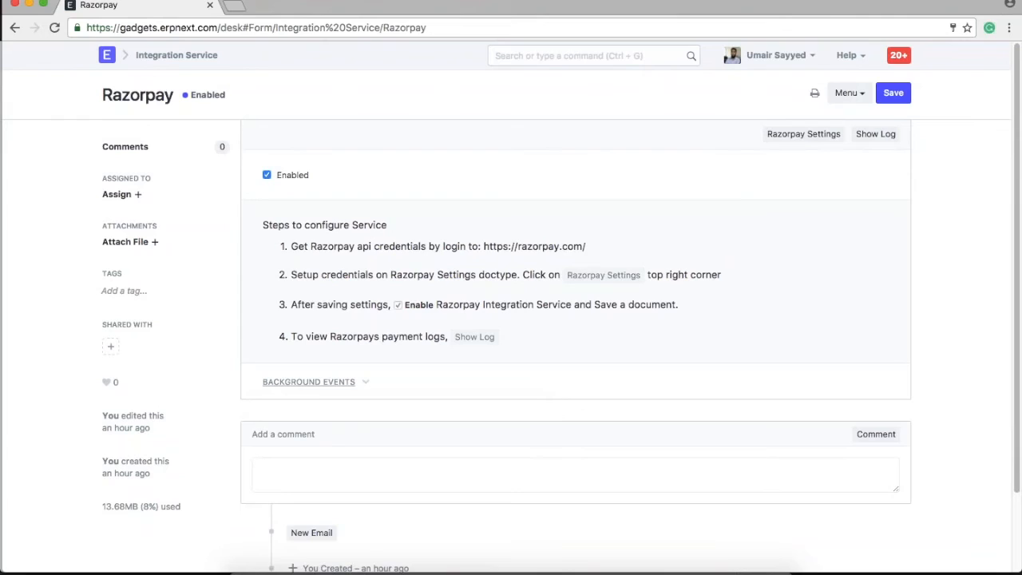
pyautogui.click(549, 391)
pyautogui.click(804, 134)
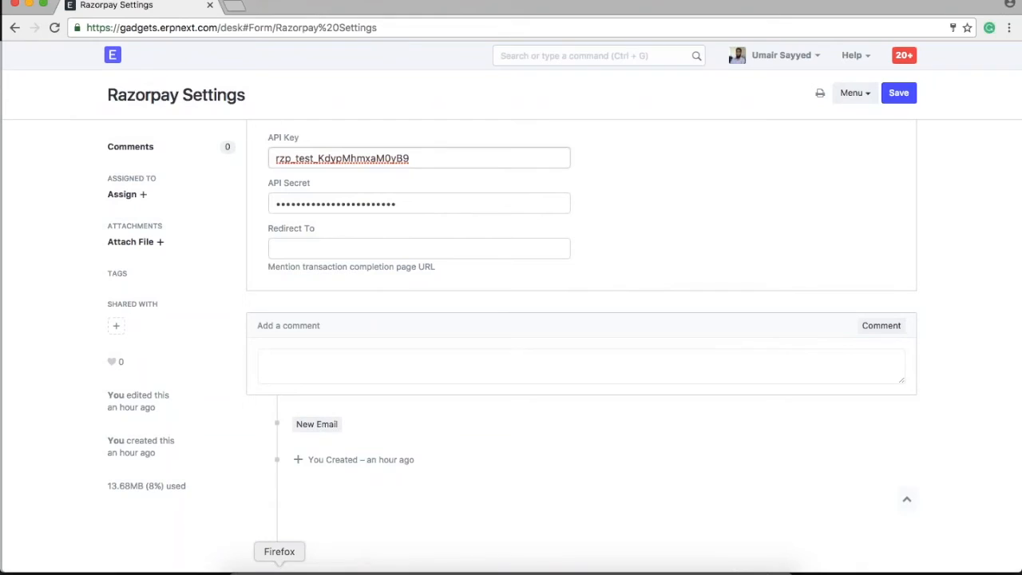
pyautogui.click(276, 569)
pyautogui.click(582, 335)
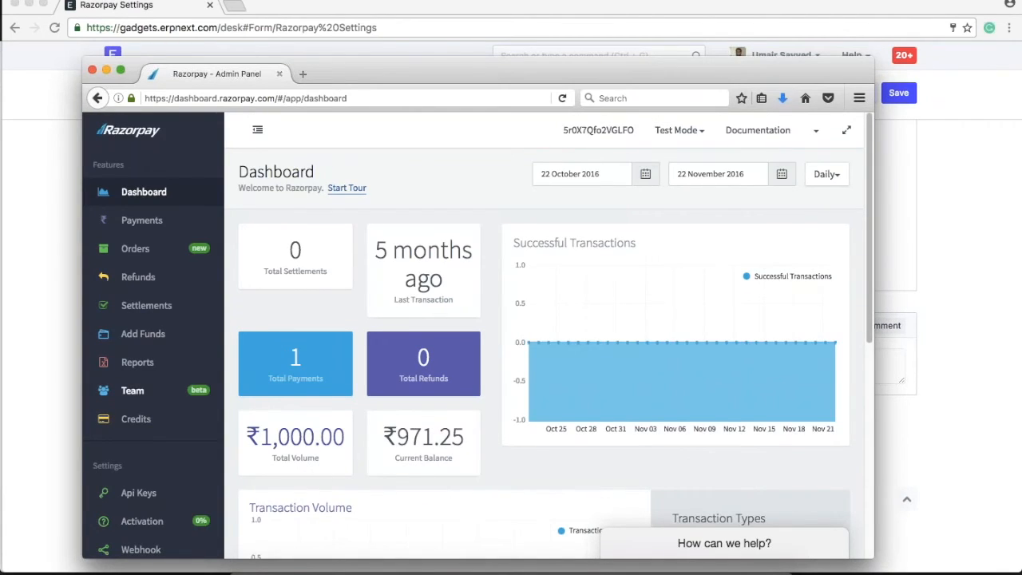
# Compare the Razorpay test API Key Id with ERPNext's, then save ERPNext's Razorpay Settings.
pyautogui.click(139, 495)
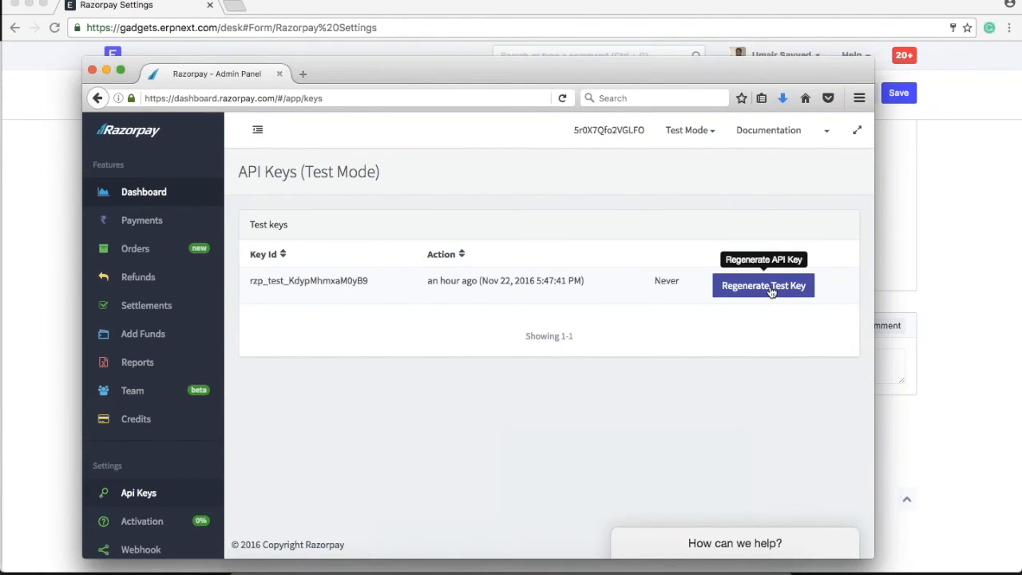
pyautogui.press('super+Tab')
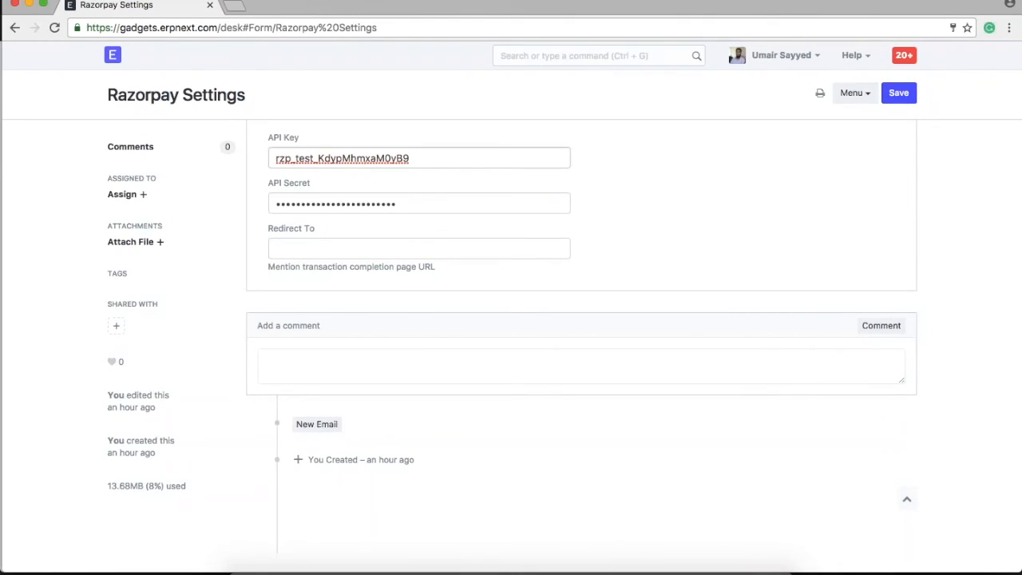
pyautogui.click(899, 93)
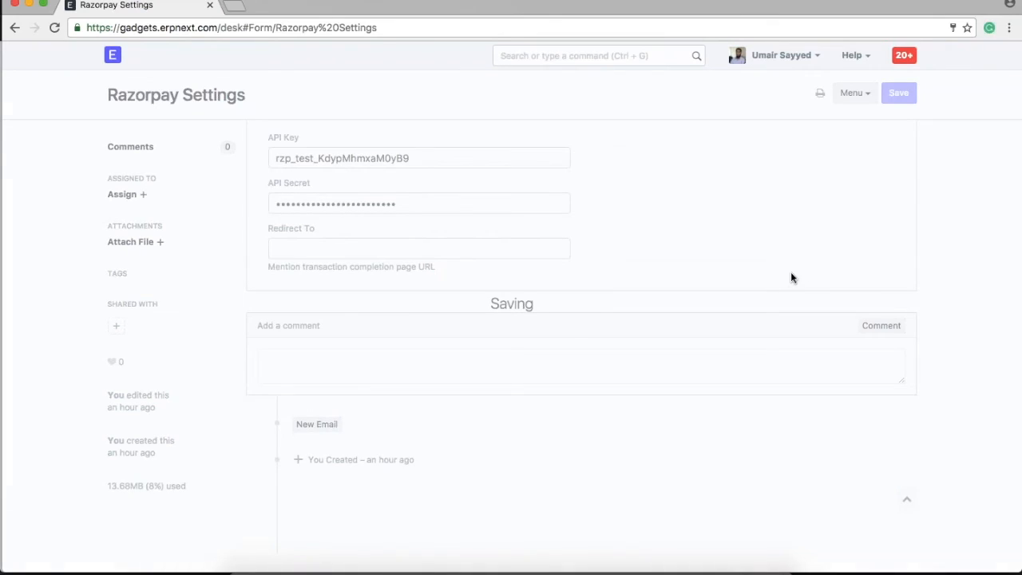
pyautogui.click(585, 55)
pyautogui.write('so')
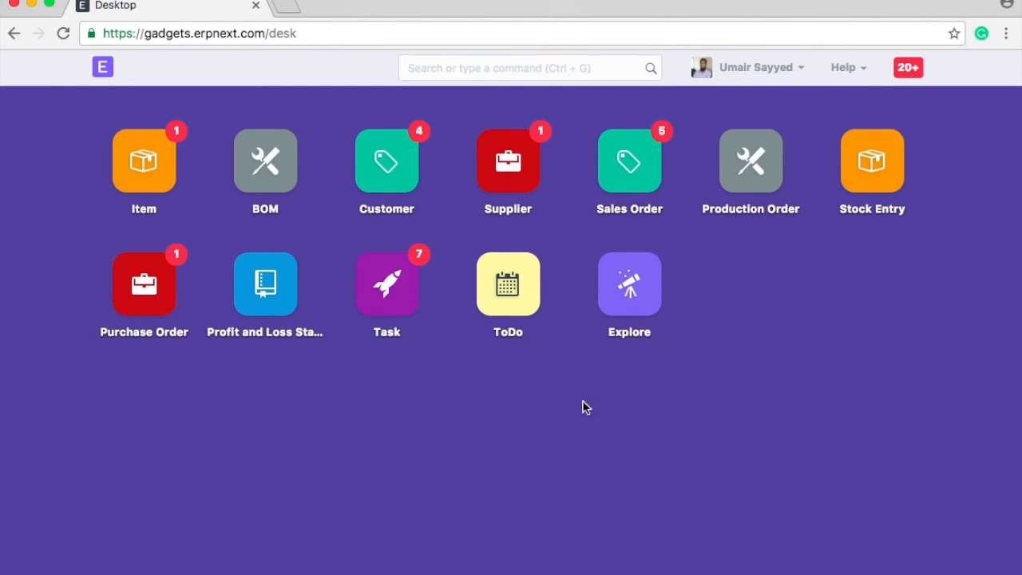
# Enable checkout in Shopping Cart Settings with Razorpay - INR as payment gateway account, and save.
pyautogui.click(505, 71)
pyautogui.write('sho')
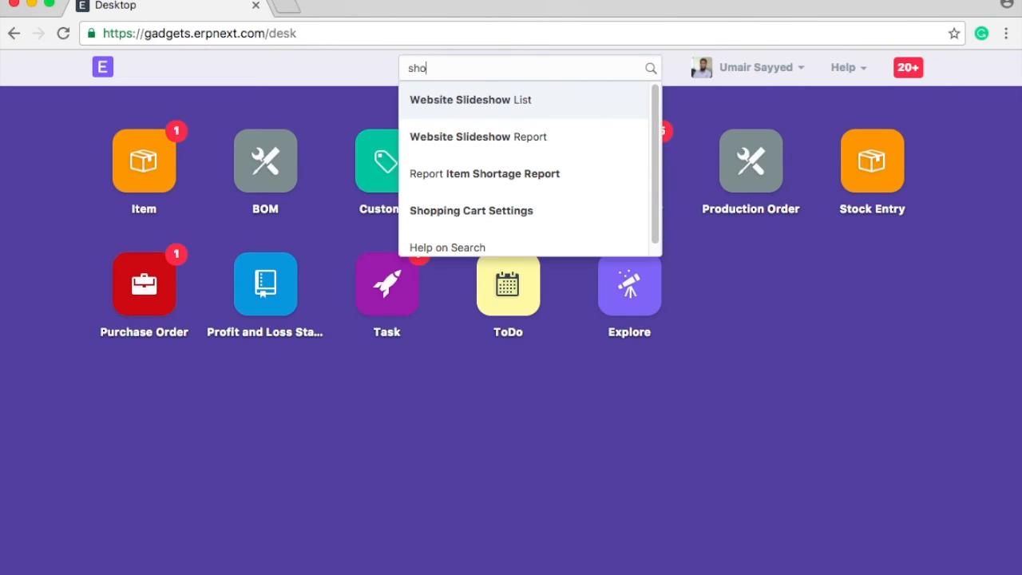
pyautogui.click(504, 212)
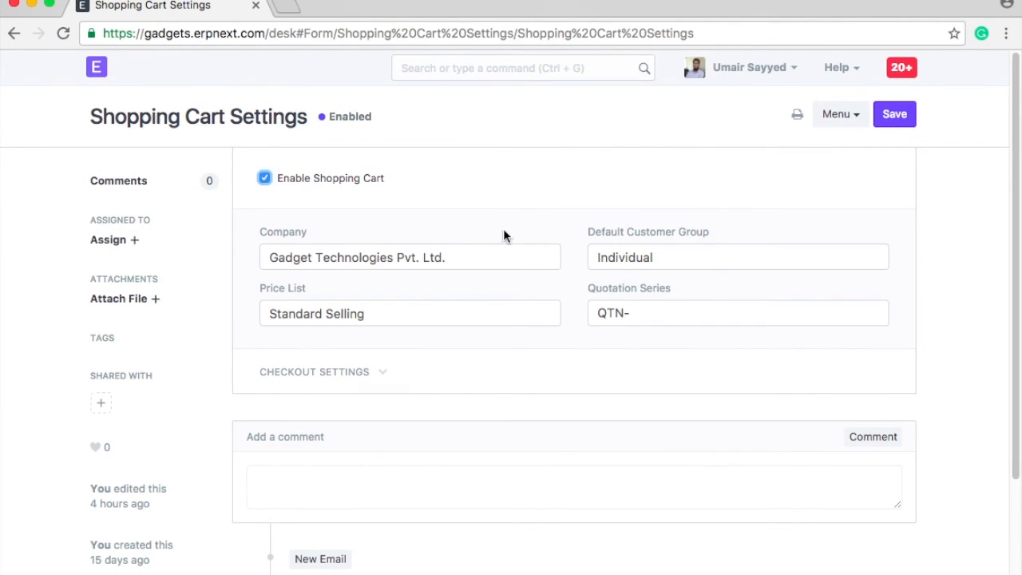
pyautogui.click(354, 369)
pyautogui.scroll(-2, 479, 263)
pyautogui.click(264, 324)
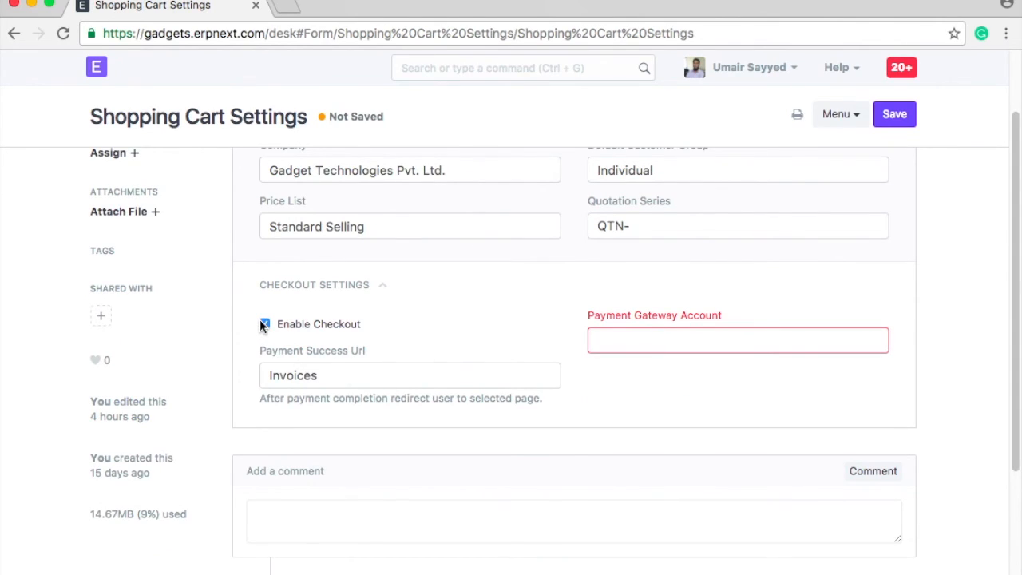
pyautogui.click(672, 344)
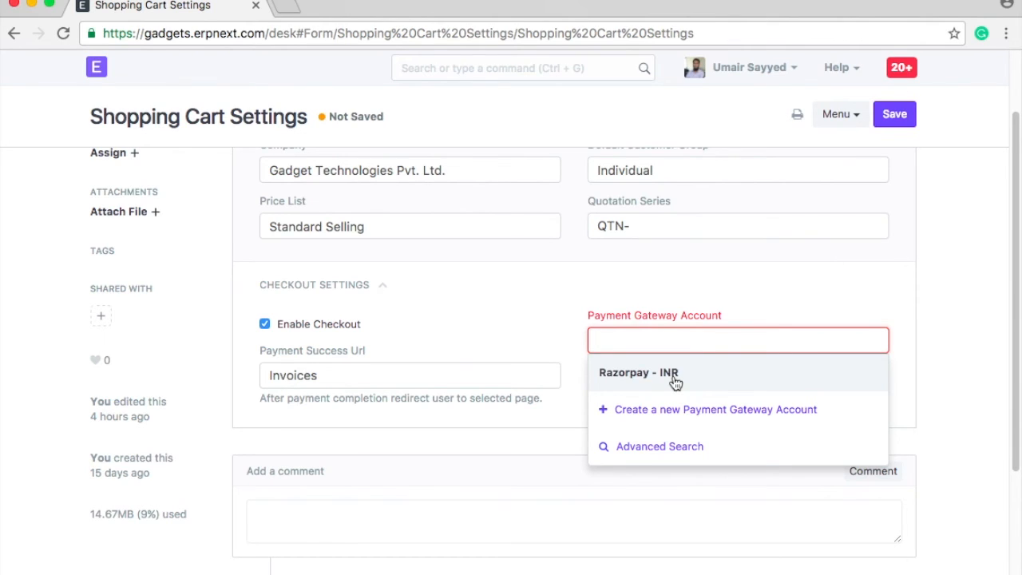
pyautogui.click(673, 374)
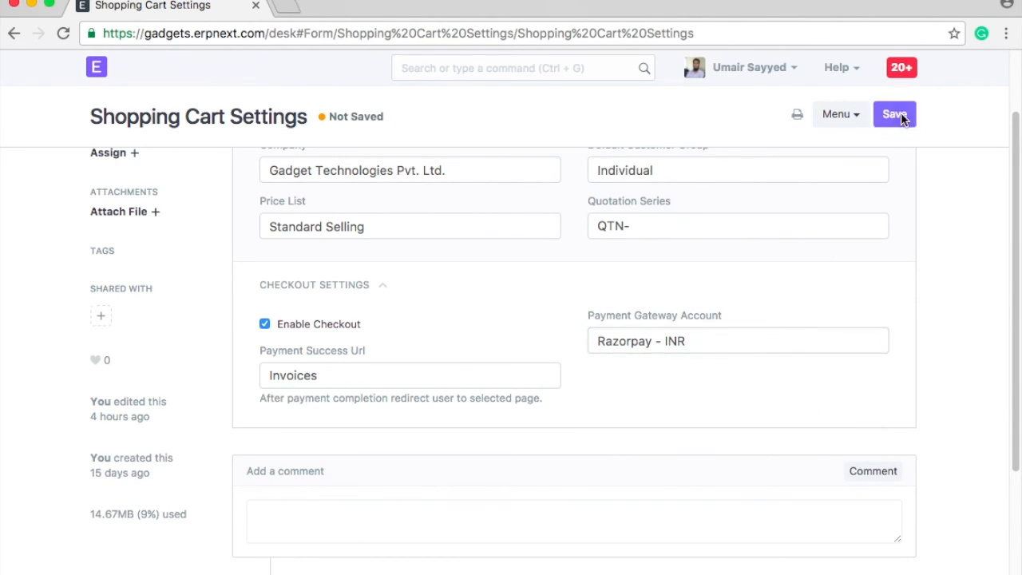
pyautogui.click(894, 114)
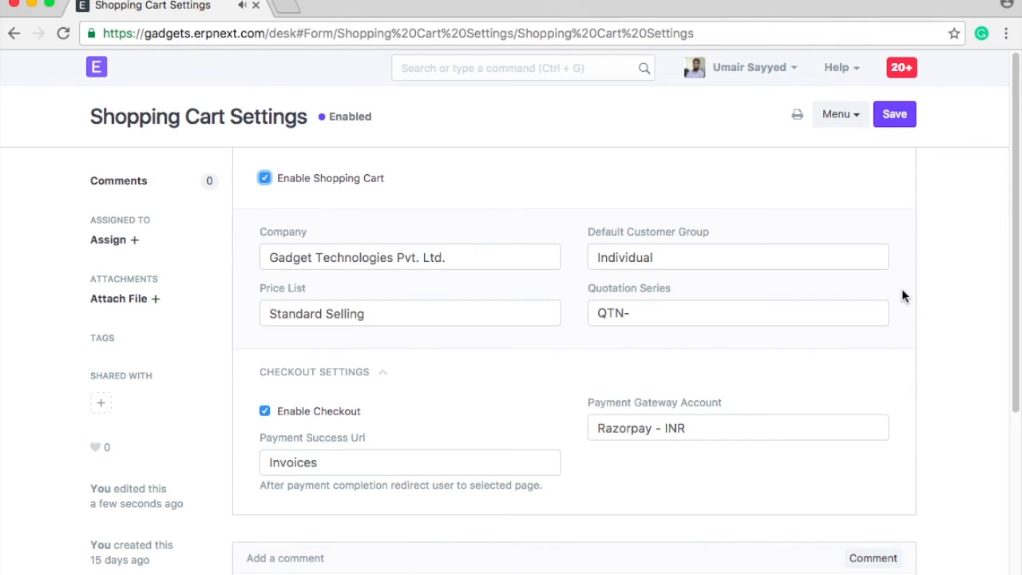
# Log out of ERPNext from the user menu.
pyautogui.click(839, 70)
pyautogui.click(759, 70)
pyautogui.click(740, 272)
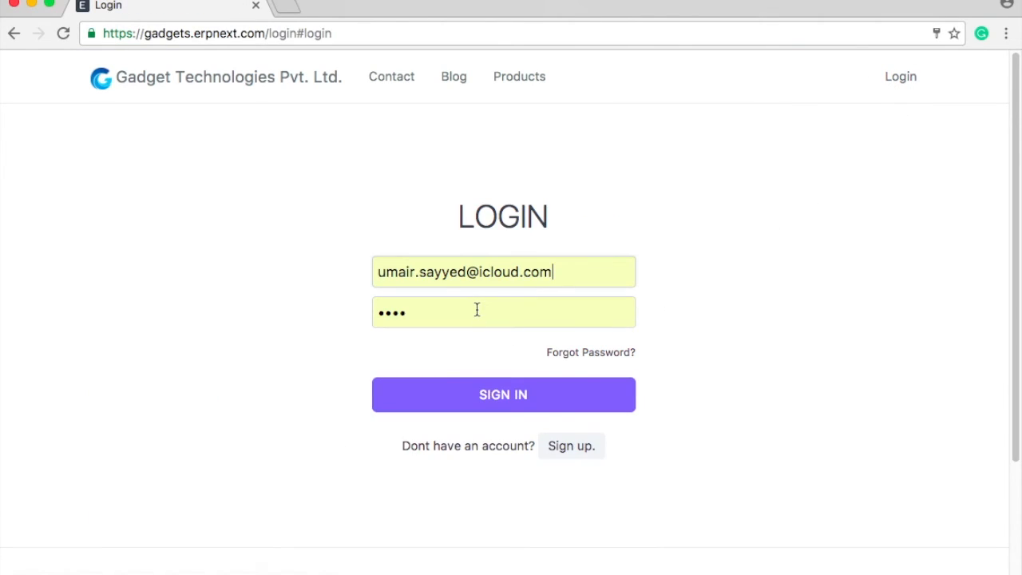
# Sign in to the shop as the customer user with their e-mail and password.
pyautogui.tripleClick(465, 271)
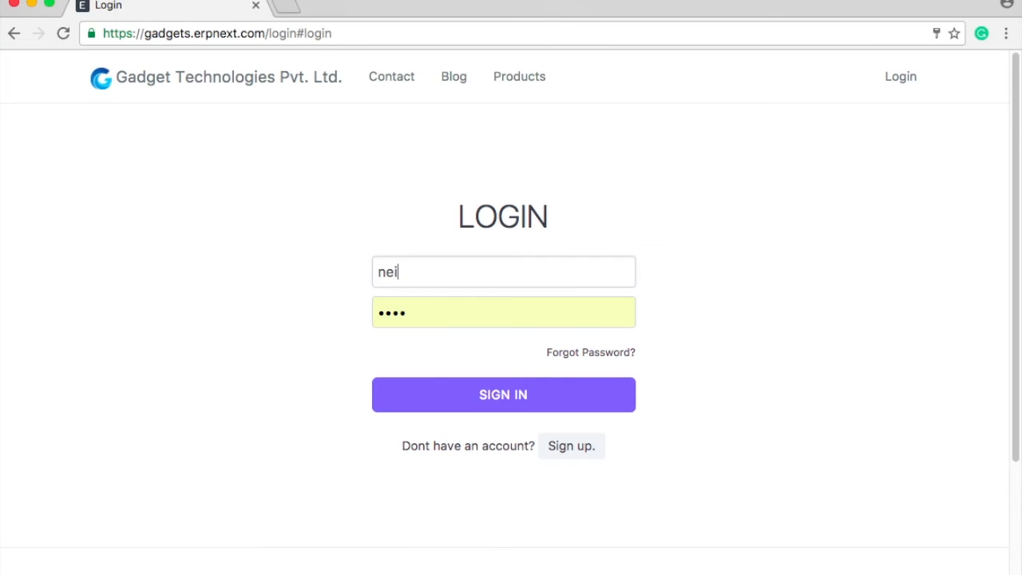
pyautogui.press('Tab')
pyautogui.write('aa')
pyautogui.press('BackSpace')
pyautogui.write('aaa')
pyautogui.press('Return')
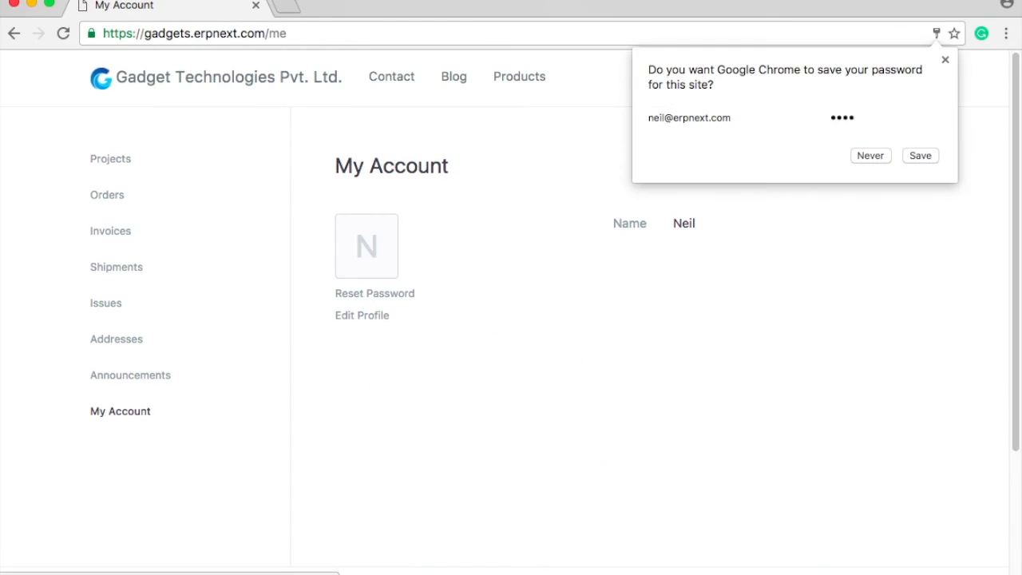
pyautogui.click(945, 60)
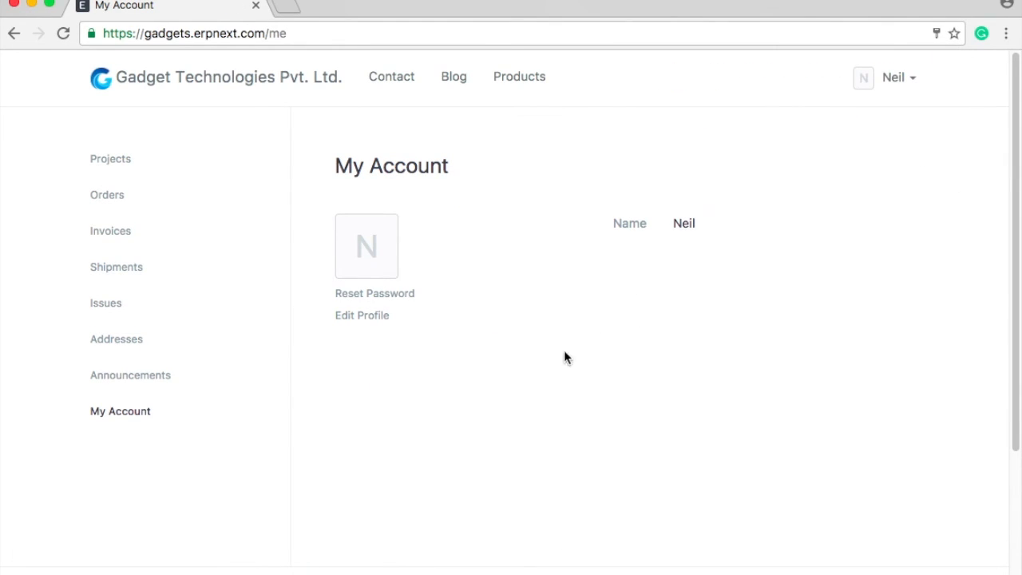
# Open SO-00006 from the portal's Orders list and scroll to its ₹65,000.00 total.
pyautogui.click(104, 195)
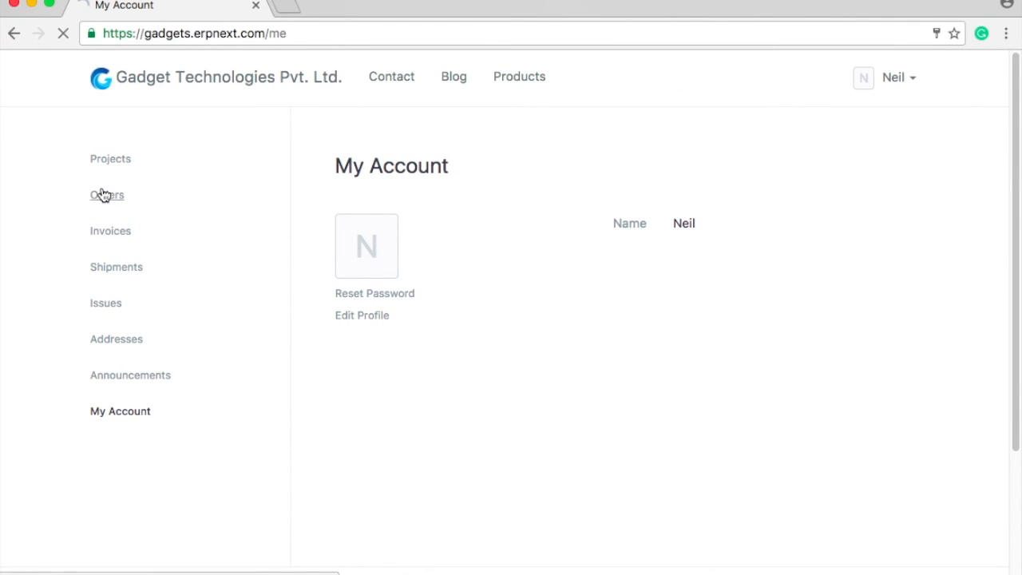
pyautogui.click(401, 235)
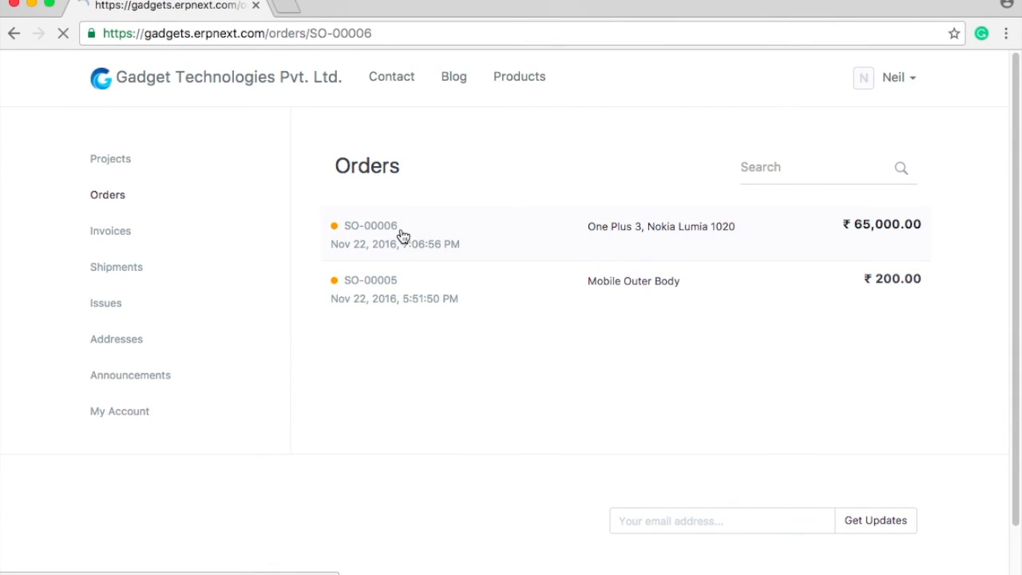
pyautogui.scroll(-3, 632, 399)
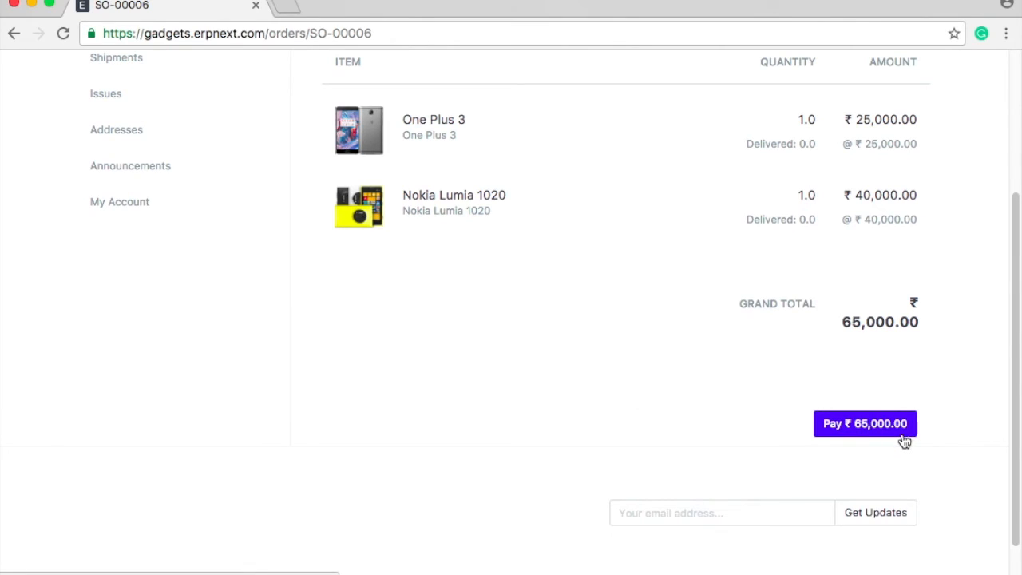
# Pay ₹65,000.00 for SO-00006 through Razorpay, choosing Netbanking as the method.
pyautogui.click(858, 436)
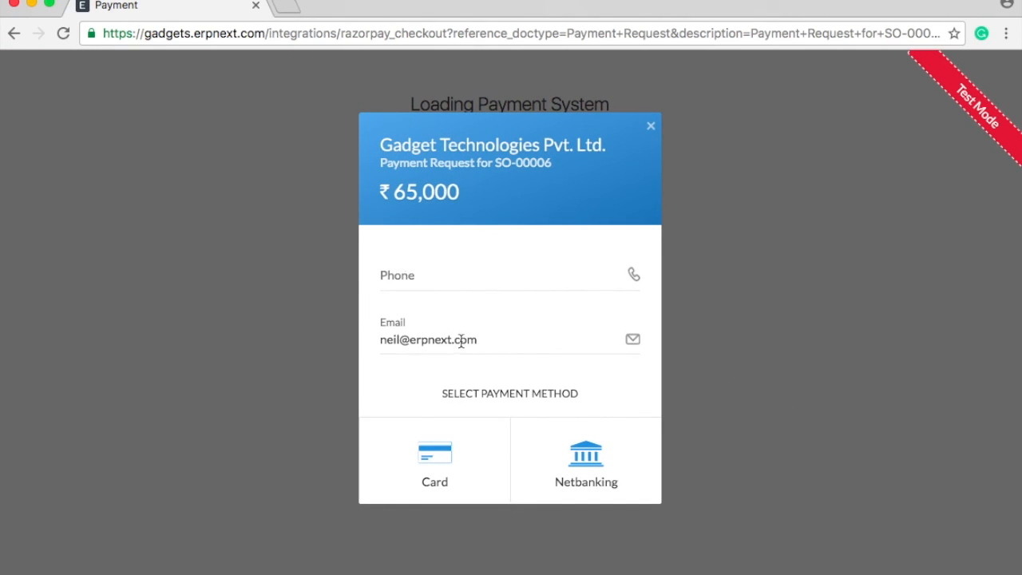
pyautogui.click(598, 478)
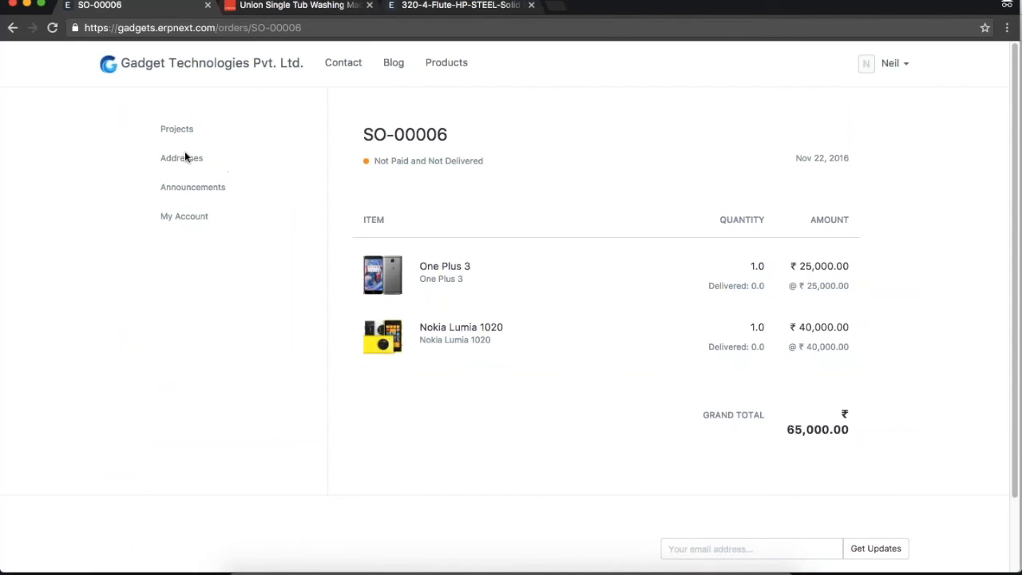
# View the portal's Announcements and My Account pages, then return to the desk home.
pyautogui.click(192, 189)
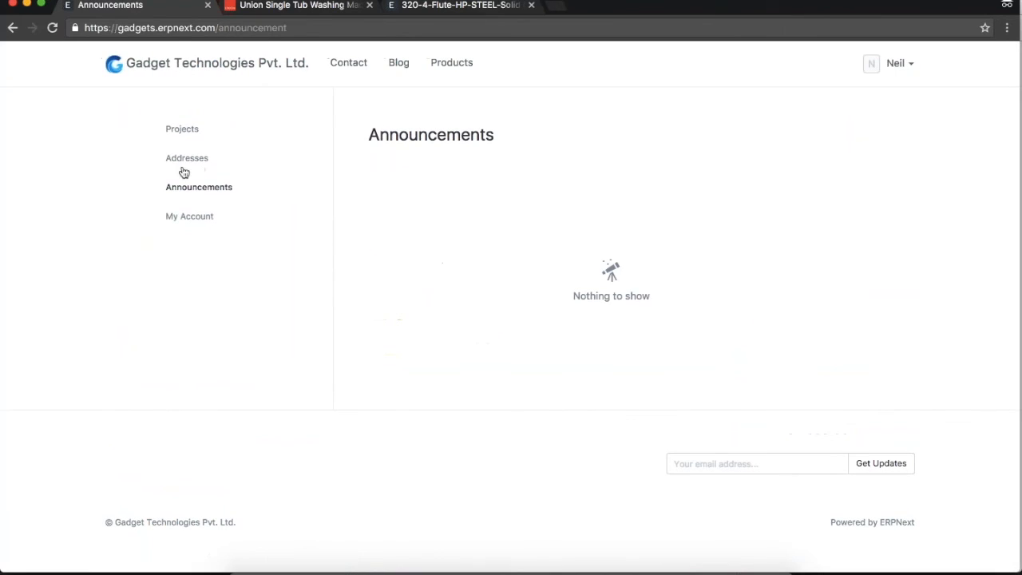
pyautogui.click(189, 216)
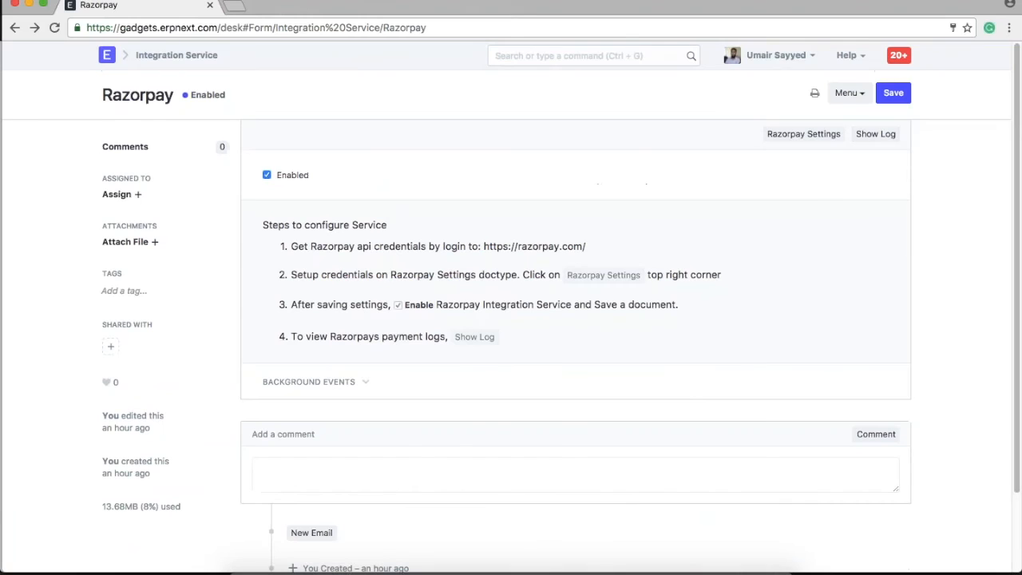
pyautogui.click(600, 59)
pyautogui.click(106, 58)
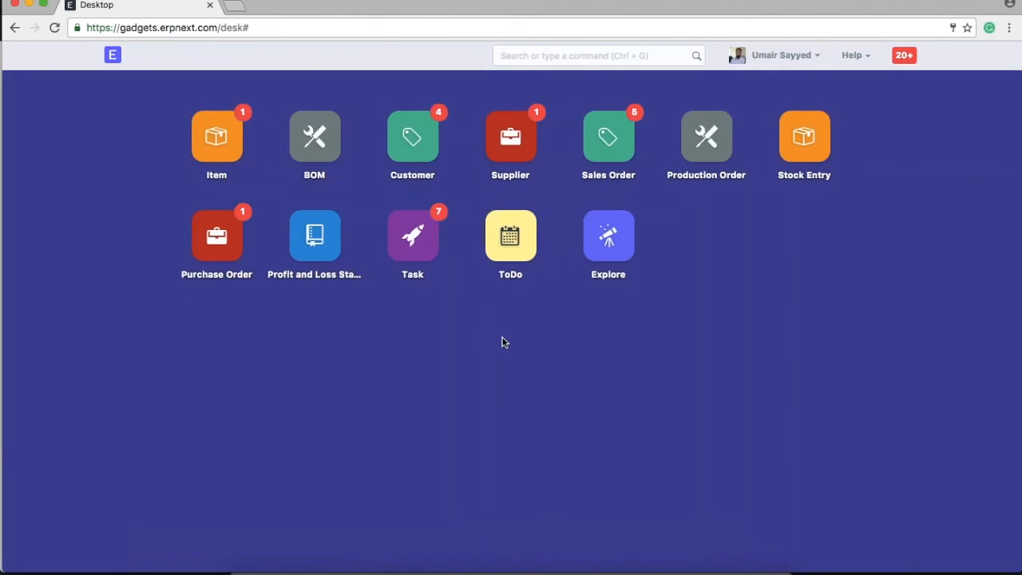
# Open Portal Settings under Explore > Website and scroll to the Standard Sidebar Menu roles.
pyautogui.click(620, 260)
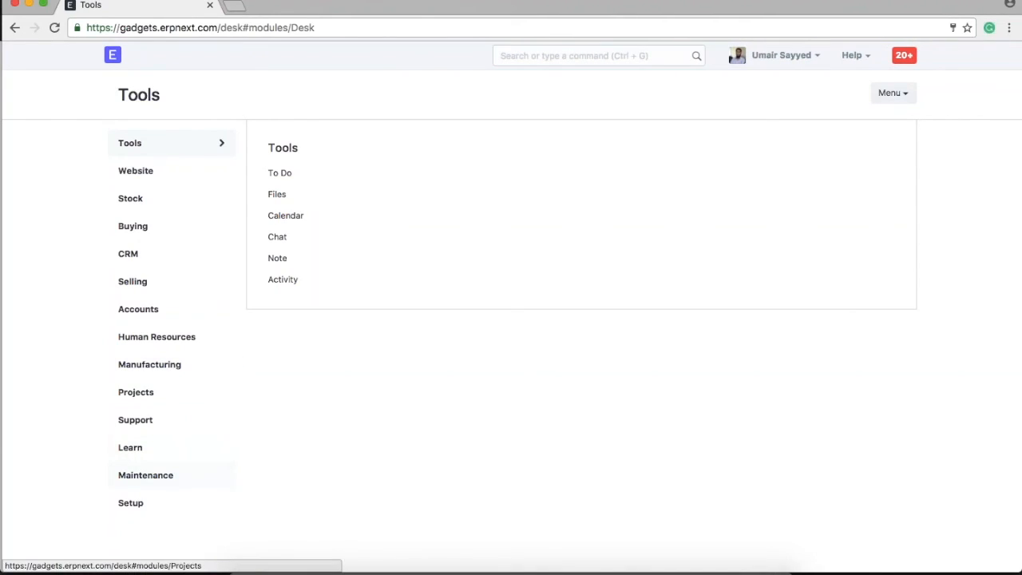
pyautogui.click(146, 173)
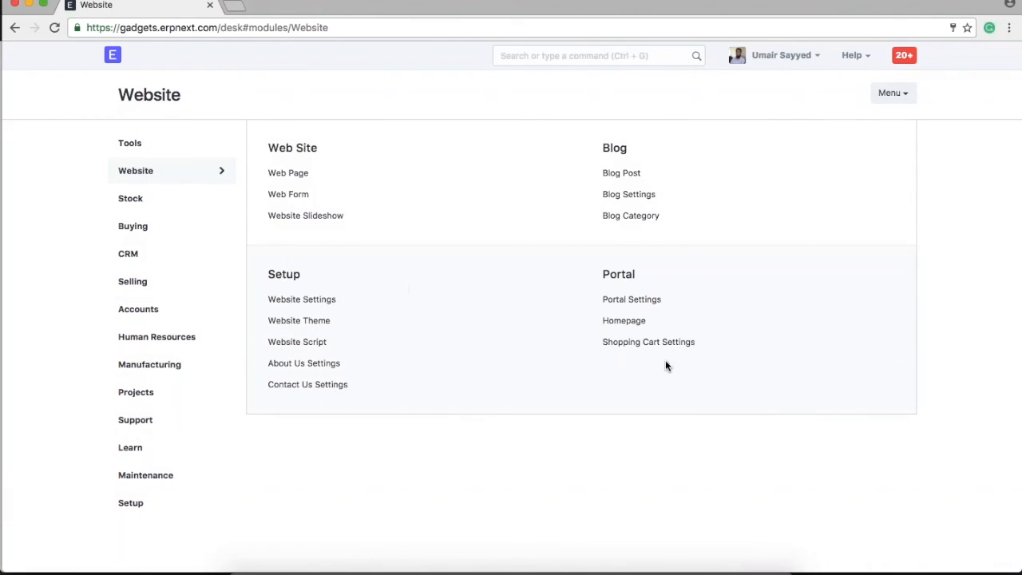
pyautogui.click(632, 300)
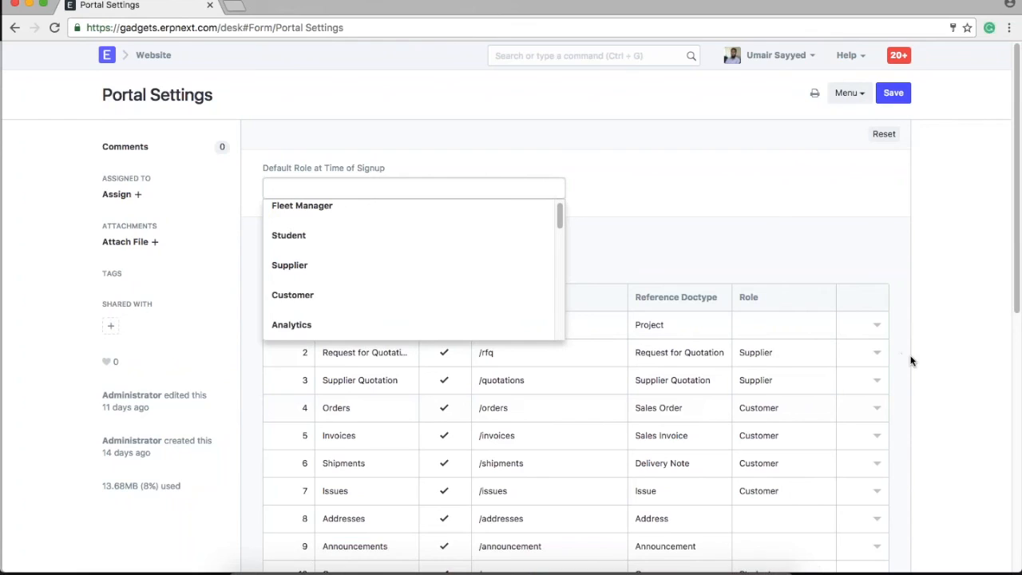
pyautogui.click(946, 306)
pyautogui.scroll(-2, 942, 319)
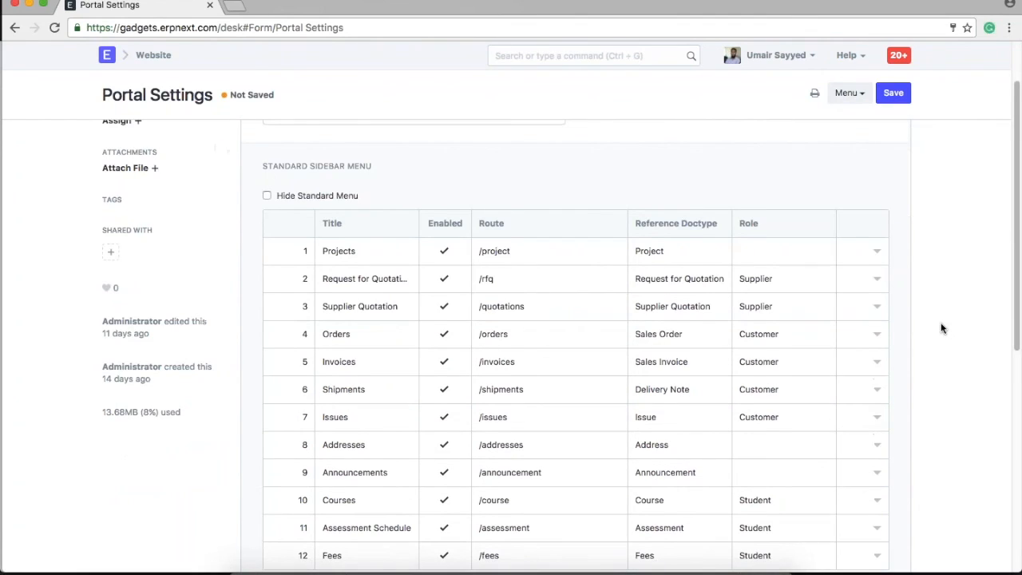
pyautogui.scroll(-1, 943, 327)
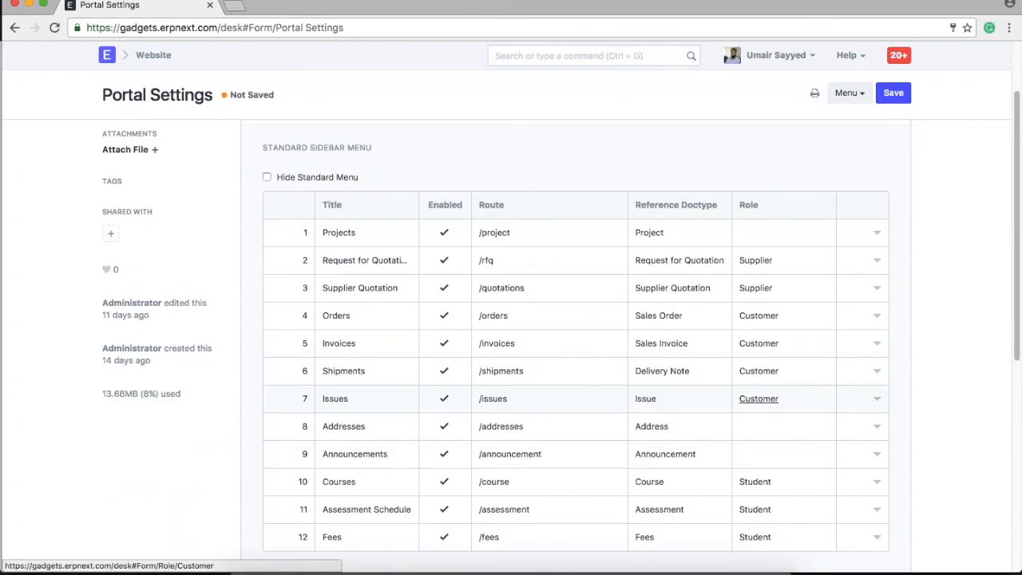
pyautogui.scroll(-2, 759, 398)
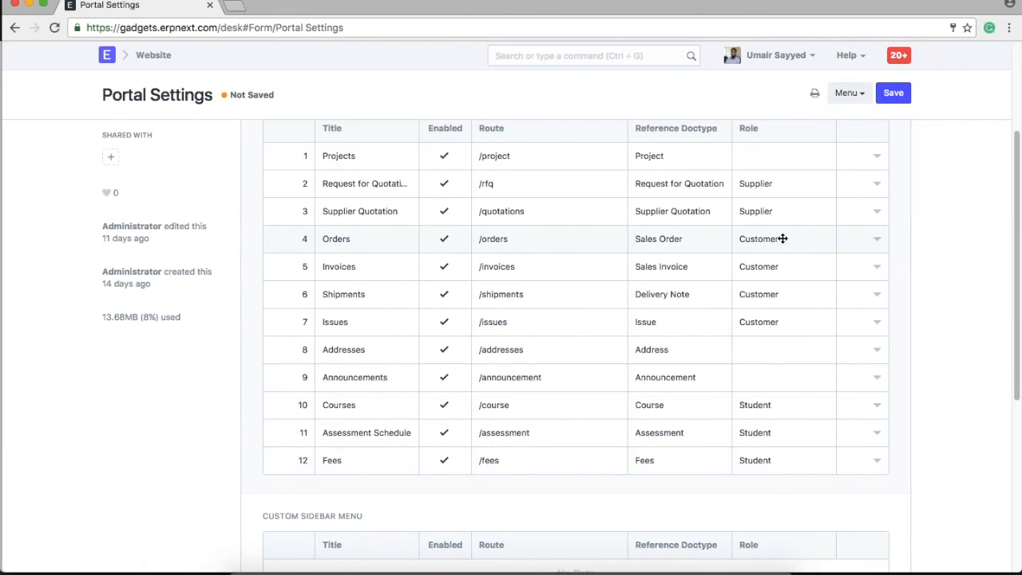
# Tick the Customer role on the portal customer's user record, save with Ctrl+S, and reload My Account.
pyautogui.click(775, 55)
pyautogui.click(567, 53)
pyautogui.write('neil')
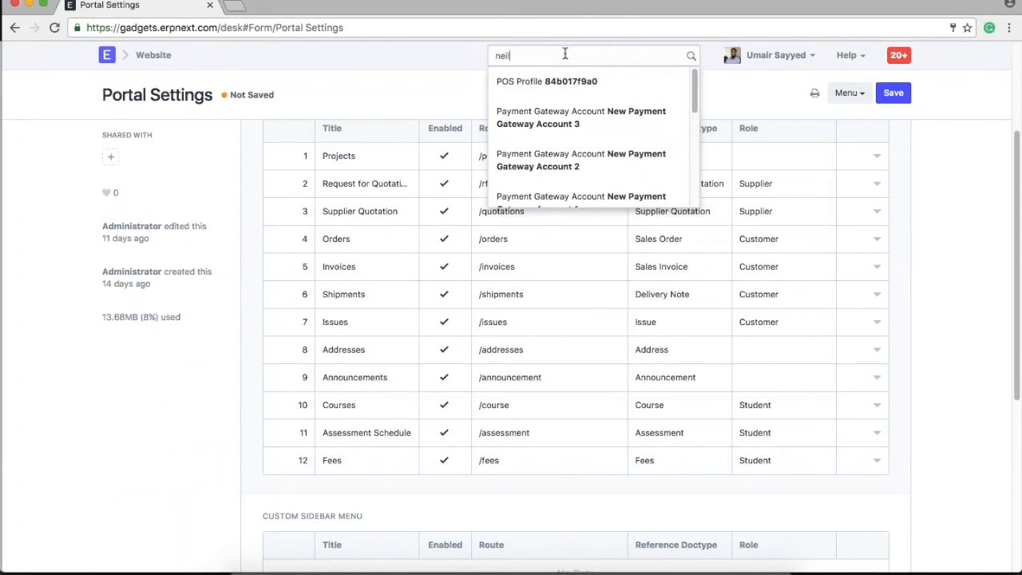
pyautogui.write(' i')
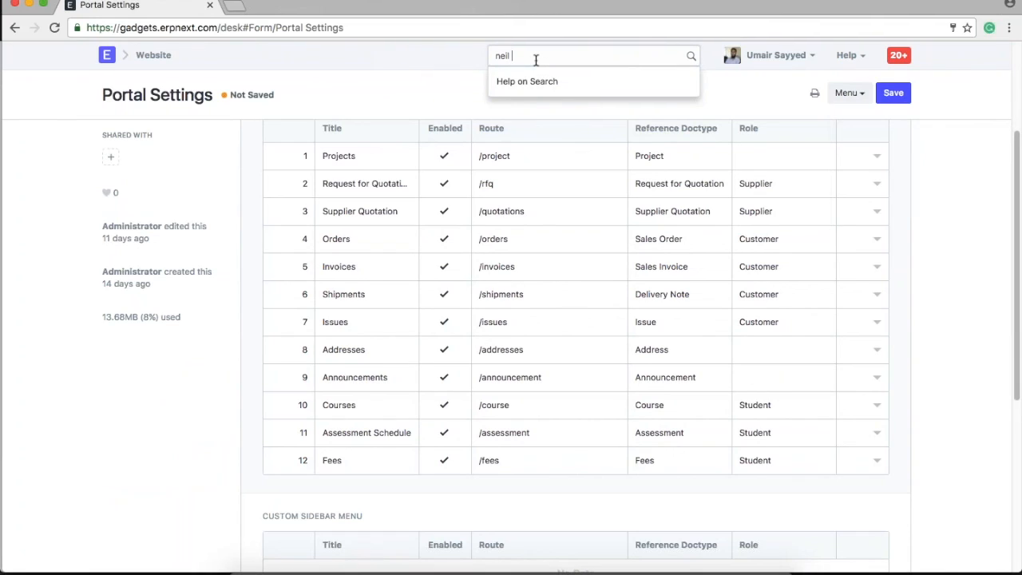
pyautogui.write('n user')
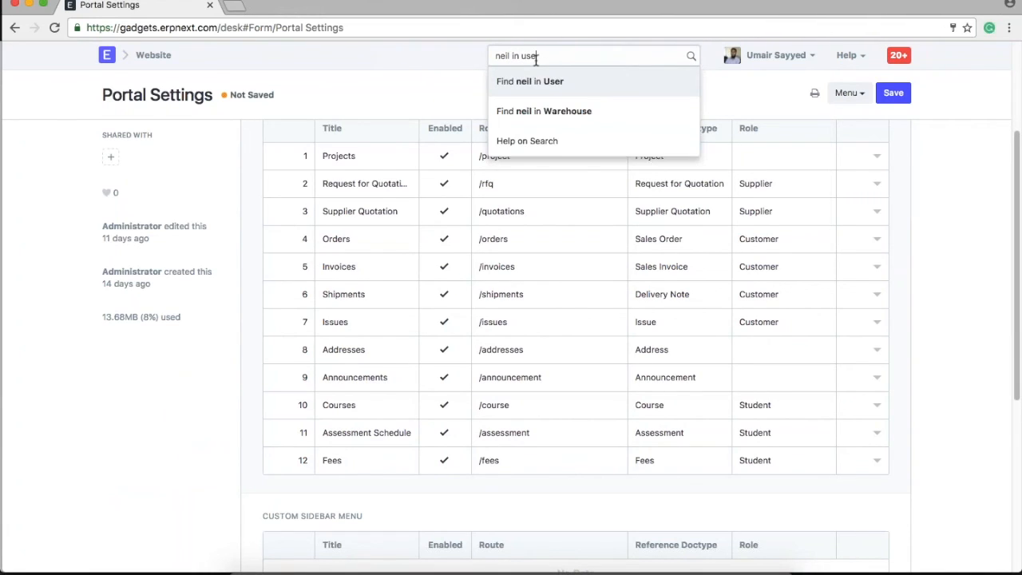
pyautogui.click(537, 83)
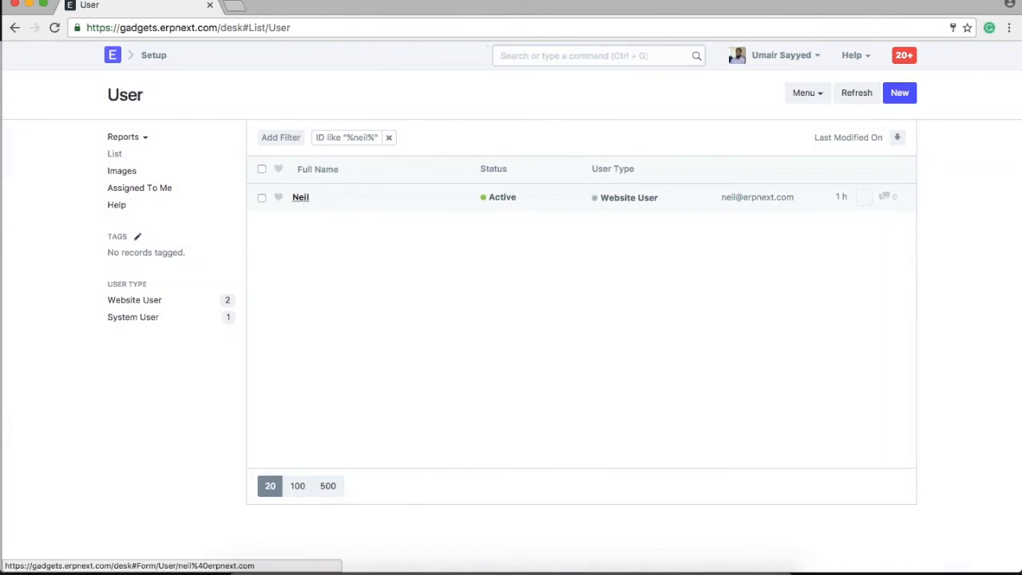
pyautogui.click(298, 196)
pyautogui.scroll(-3, 477, 333)
pyautogui.scroll(-3, 292, 293)
pyautogui.click(292, 292)
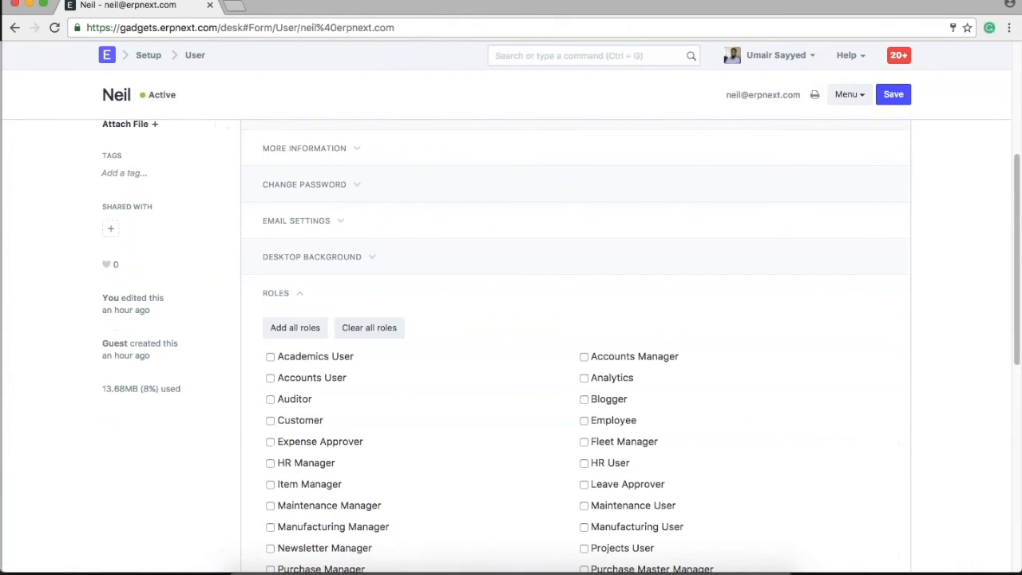
pyautogui.scroll(-2, 465, 356)
pyautogui.click(291, 342)
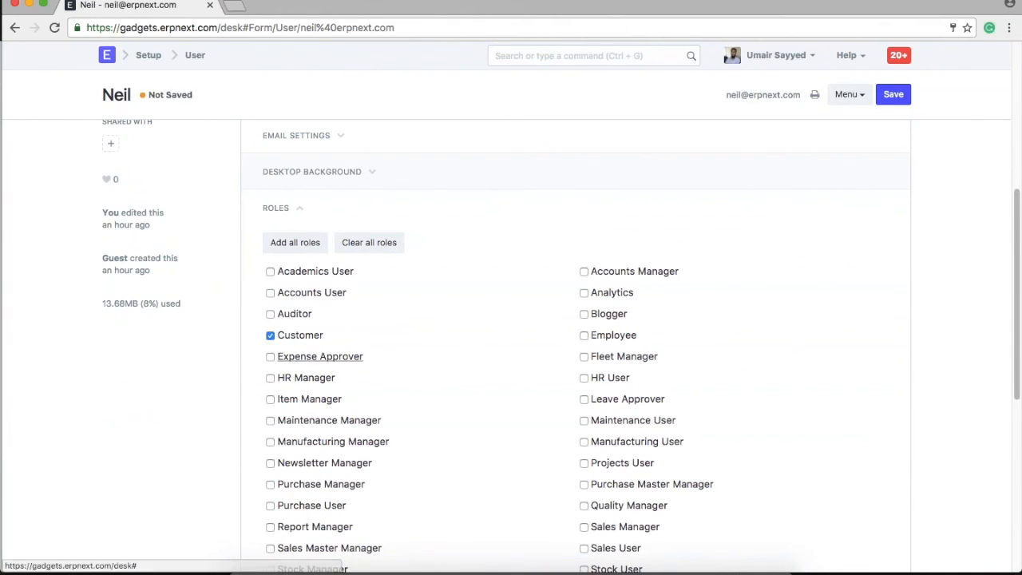
pyautogui.hotkey('ctrl', 's')
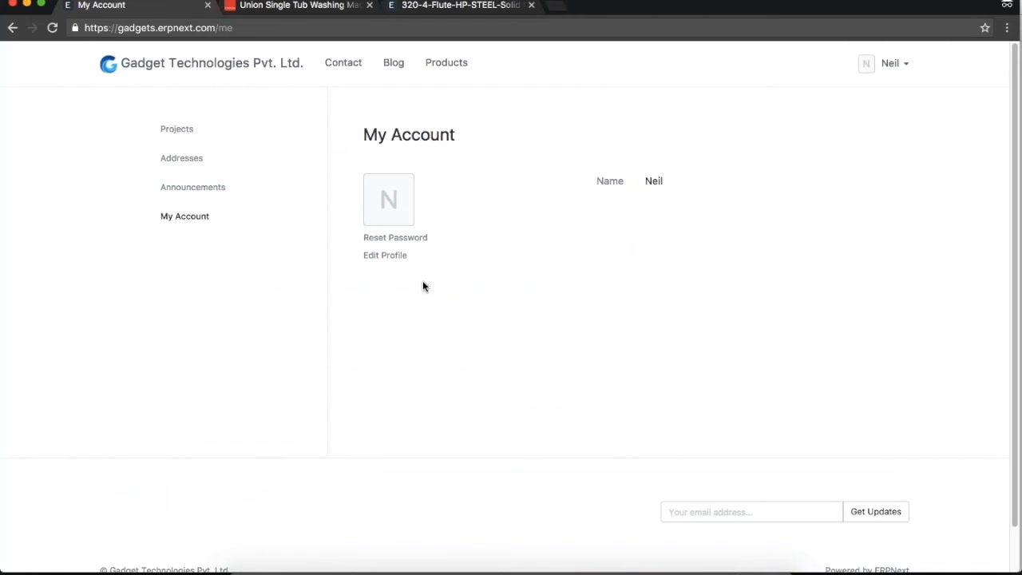
pyautogui.click(53, 28)
# Browse the portal's Orders, Invoices, Shipments and Projects, ending on Orders listing SO-00006 and SO-00005.
pyautogui.click(174, 158)
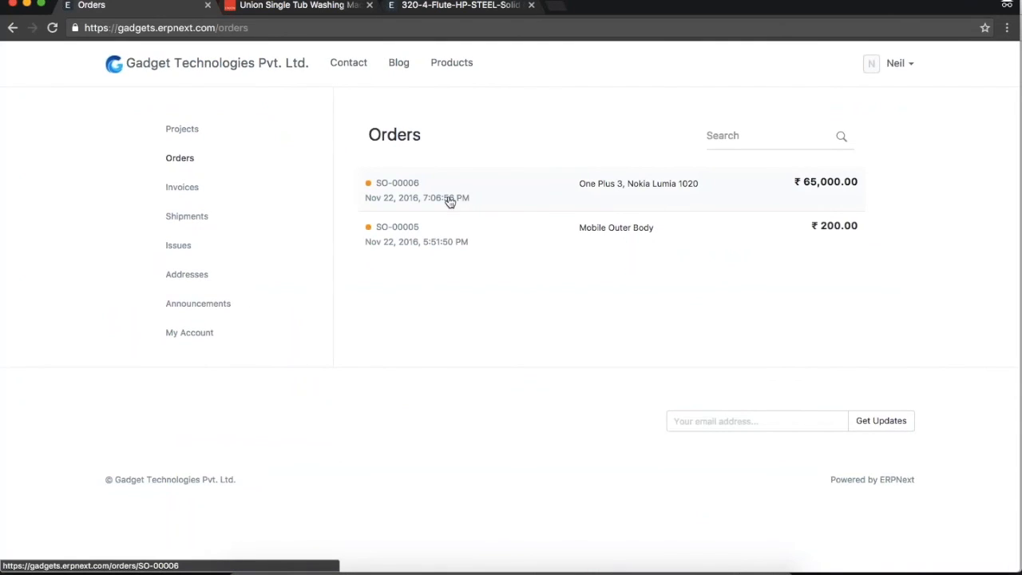
pyautogui.click(182, 187)
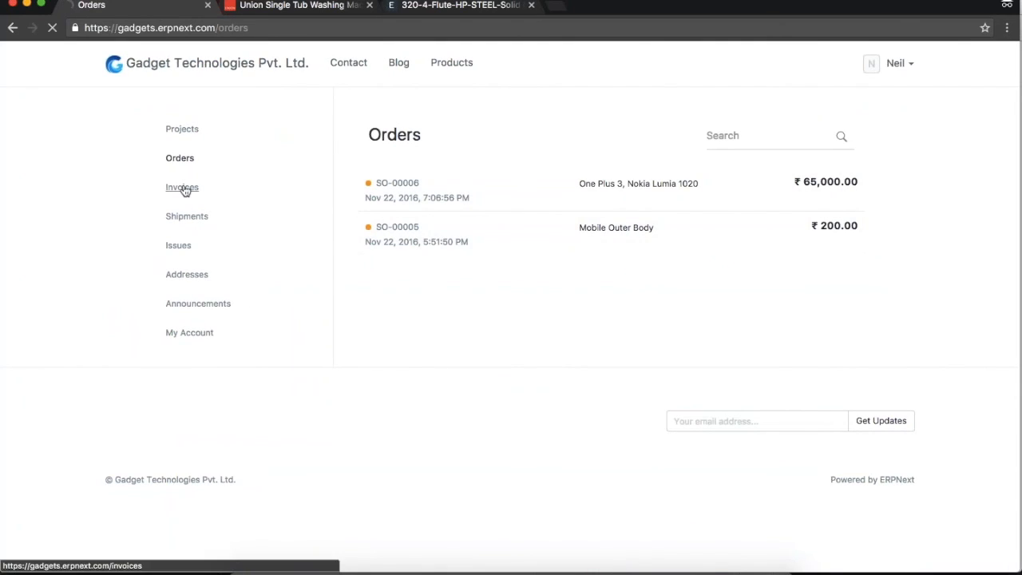
pyautogui.click(190, 218)
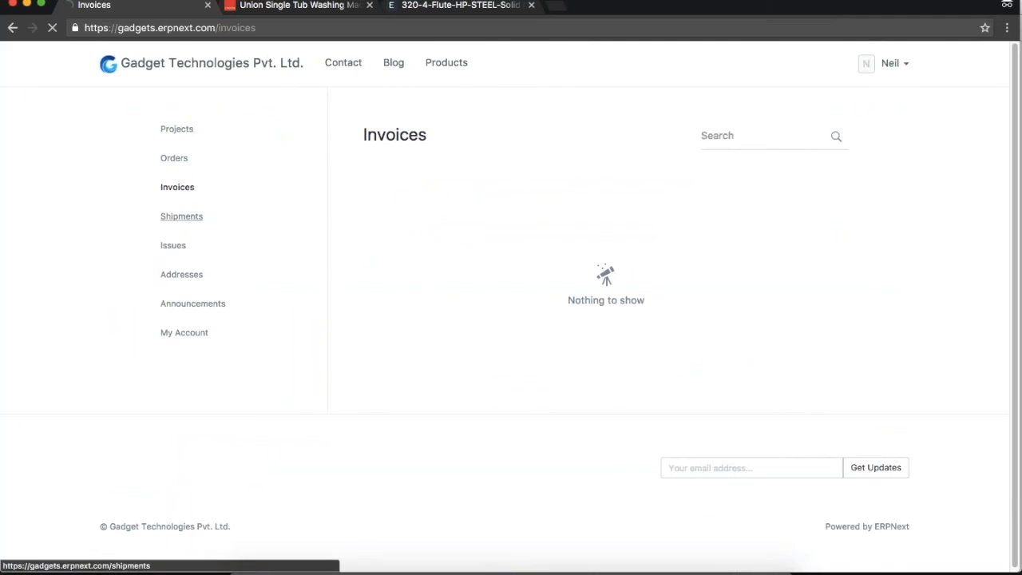
pyautogui.click(177, 129)
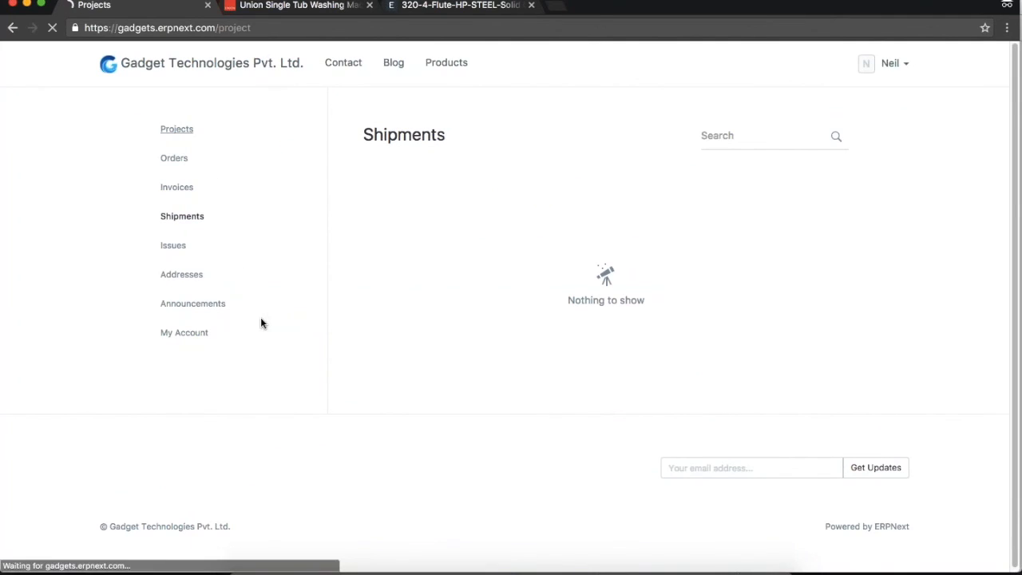
pyautogui.click(180, 218)
pyautogui.click(183, 163)
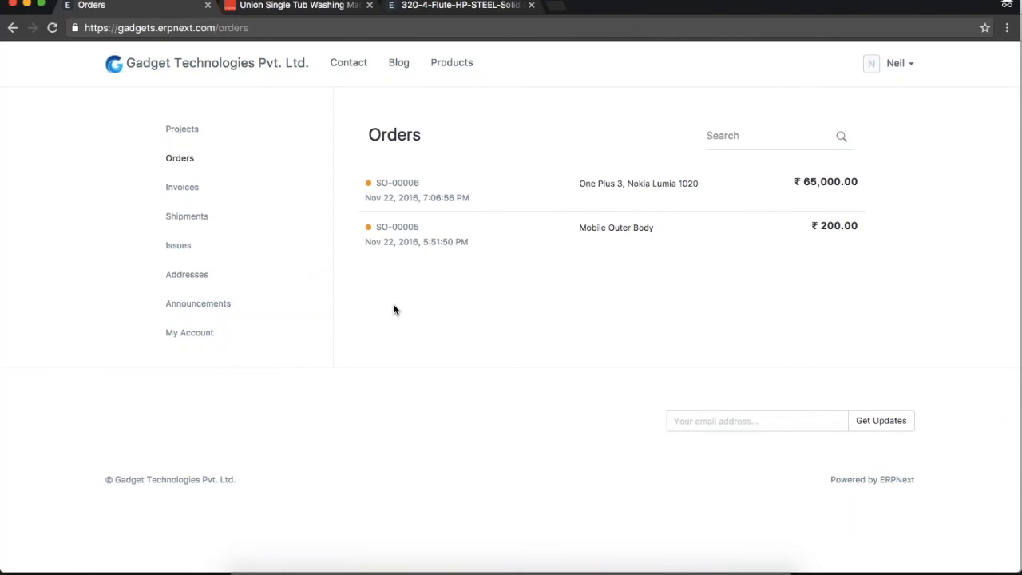